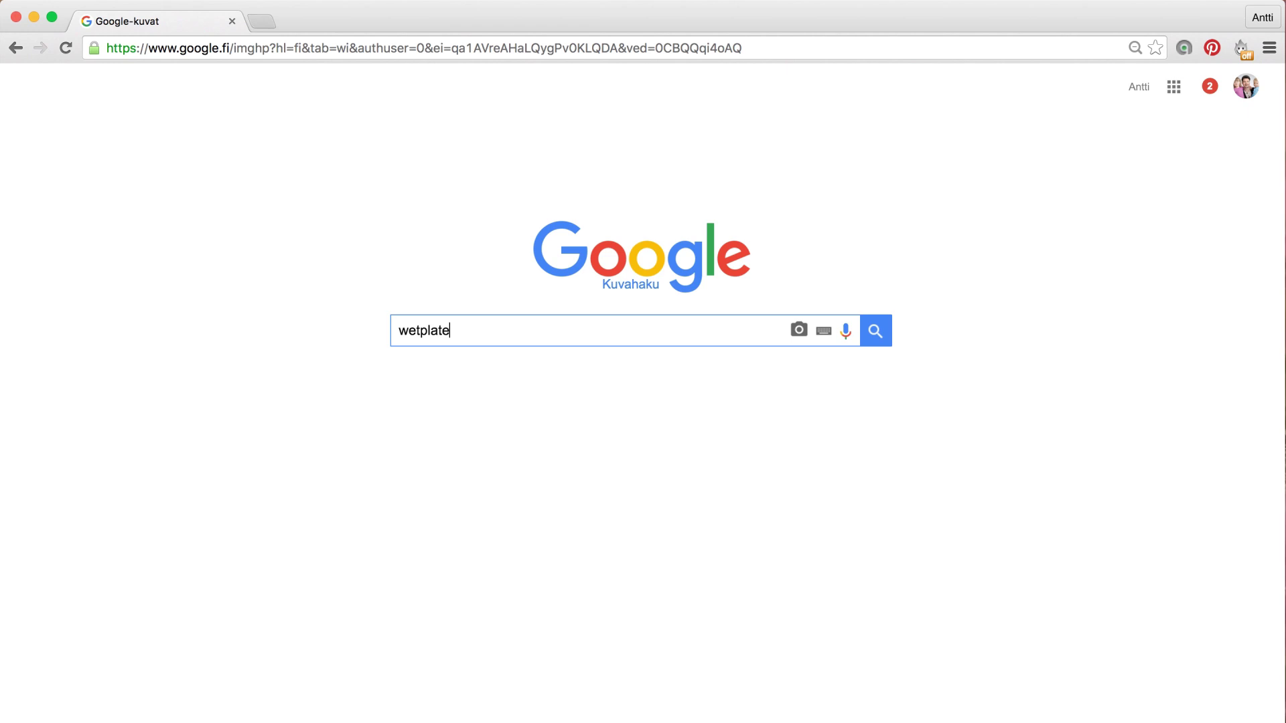
- Search Google Images for 'wetplate' and preview a couple of the aged sepia portraits
{"action": "key", "text": "Return"}
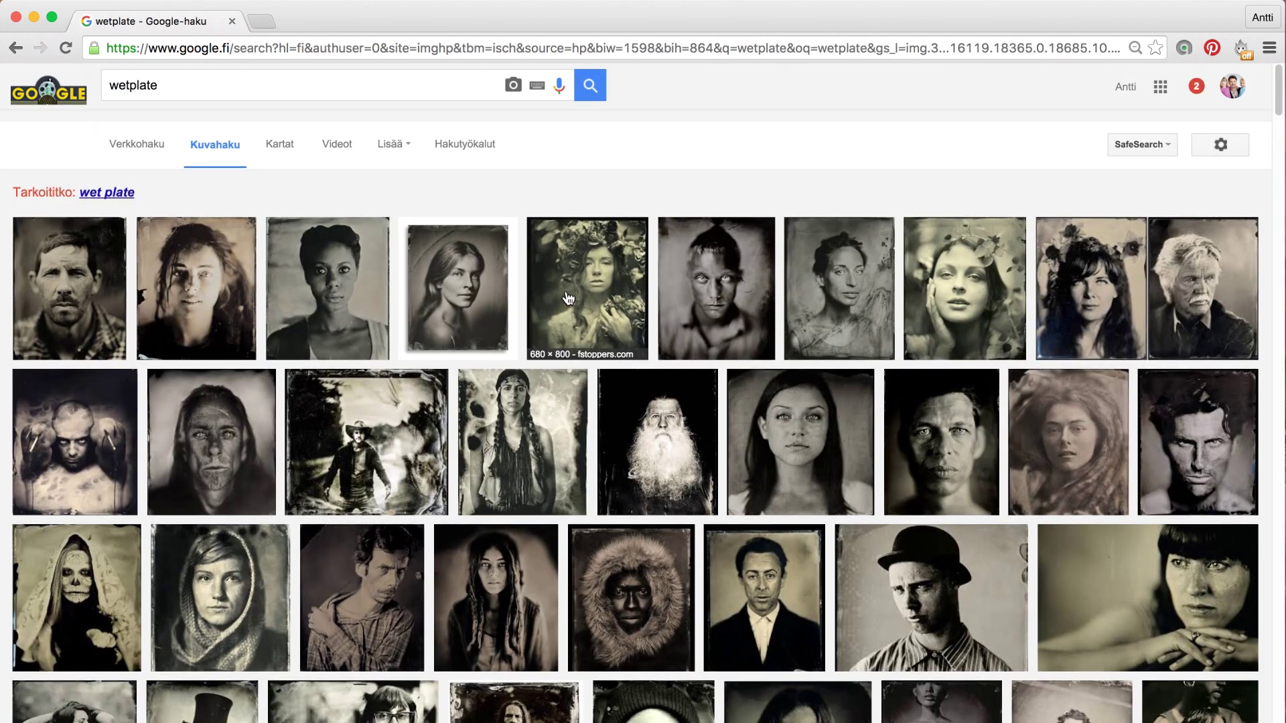
{"action": "scroll", "coordinate": [568, 299], "scroll_direction": "down", "scroll_amount": 5}
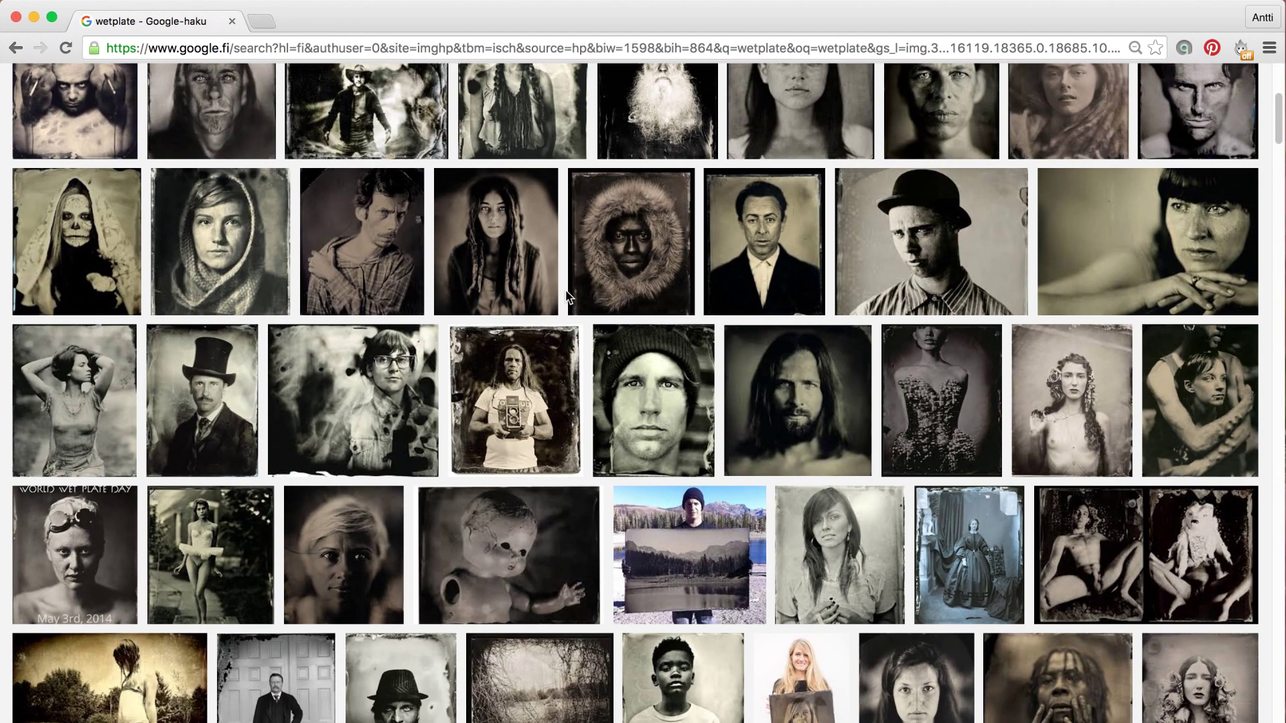
{"action": "left_click", "coordinate": [372, 266]}
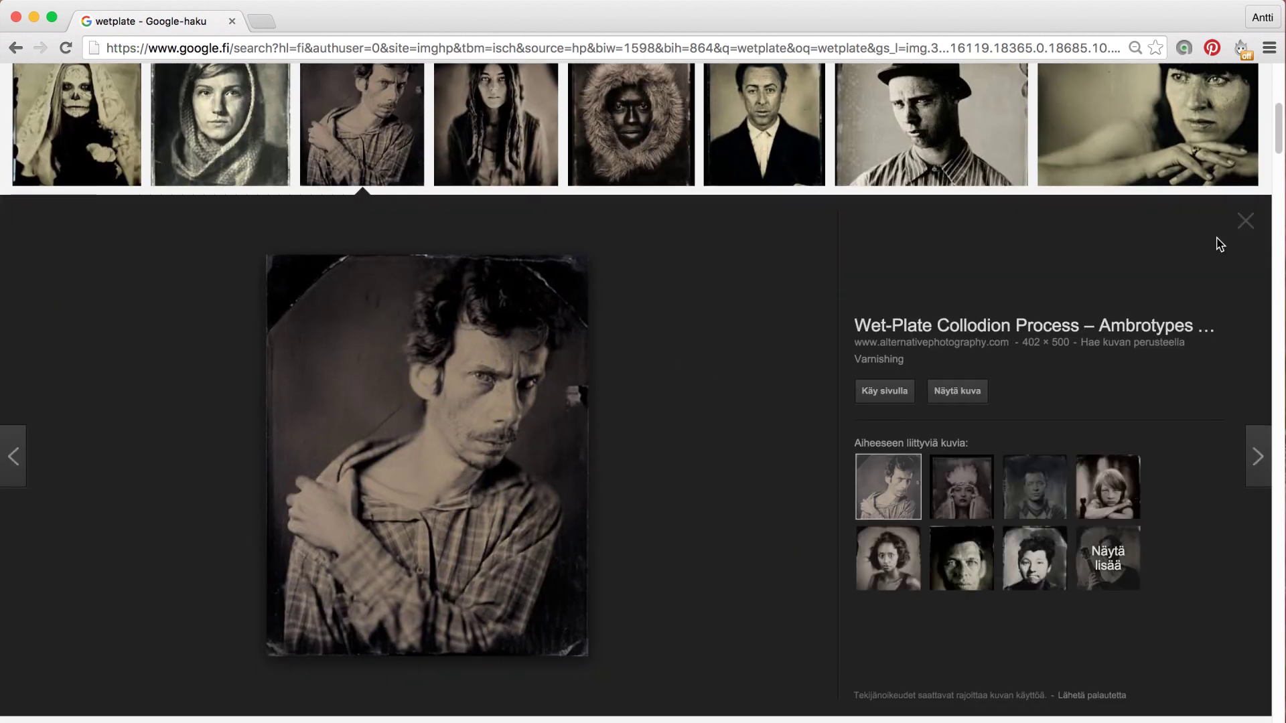
{"action": "left_click", "coordinate": [1246, 223]}
{"action": "scroll", "coordinate": [662, 365], "scroll_direction": "down", "scroll_amount": 4}
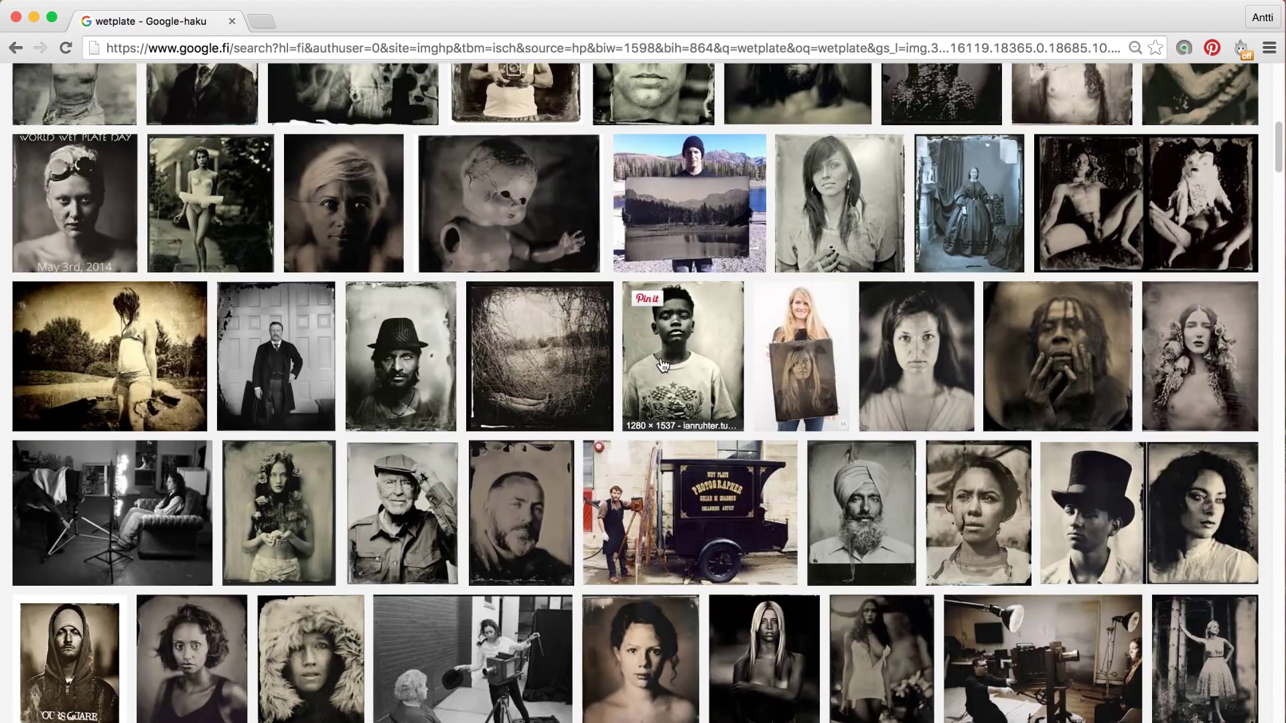
{"action": "left_click", "coordinate": [1065, 368]}
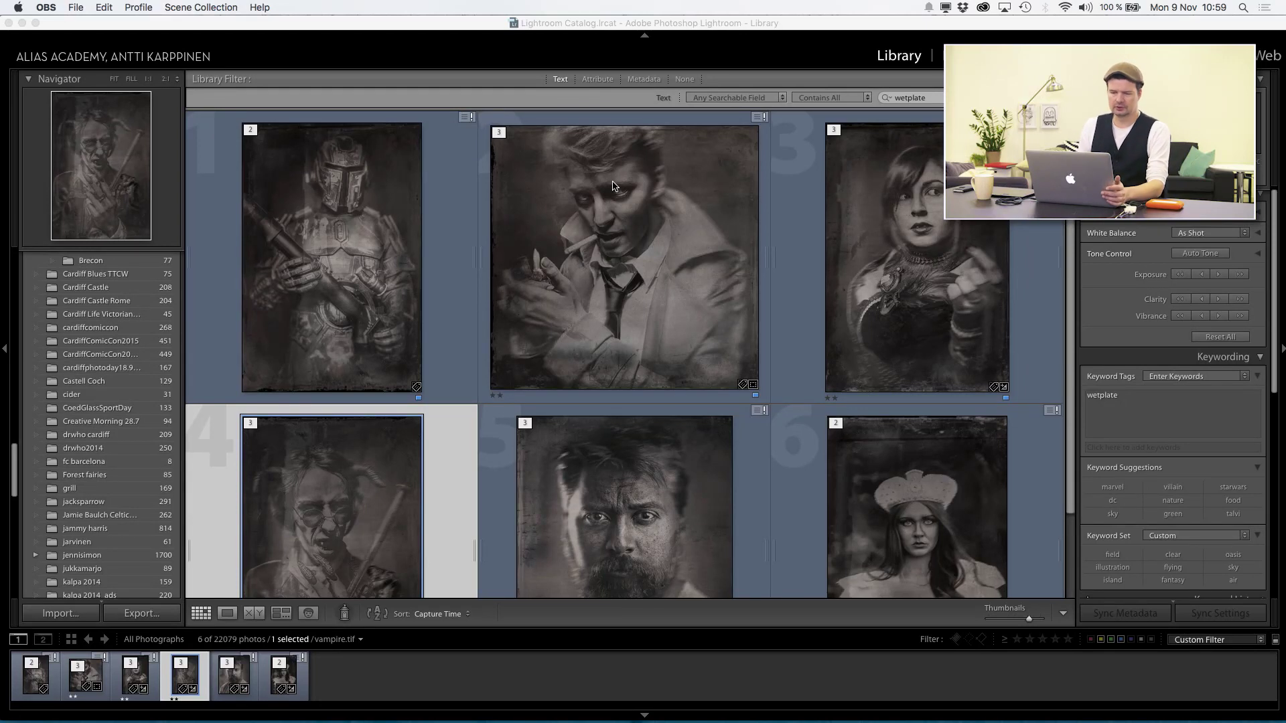
- Open manwithbeard.tif in Loupe view from the 'wetplate' Library grid, then switch to Photoshop
{"action": "scroll", "coordinate": [613, 186], "scroll_direction": "down", "scroll_amount": 2}
{"action": "scroll", "coordinate": [613, 186], "scroll_direction": "up", "scroll_amount": 2}
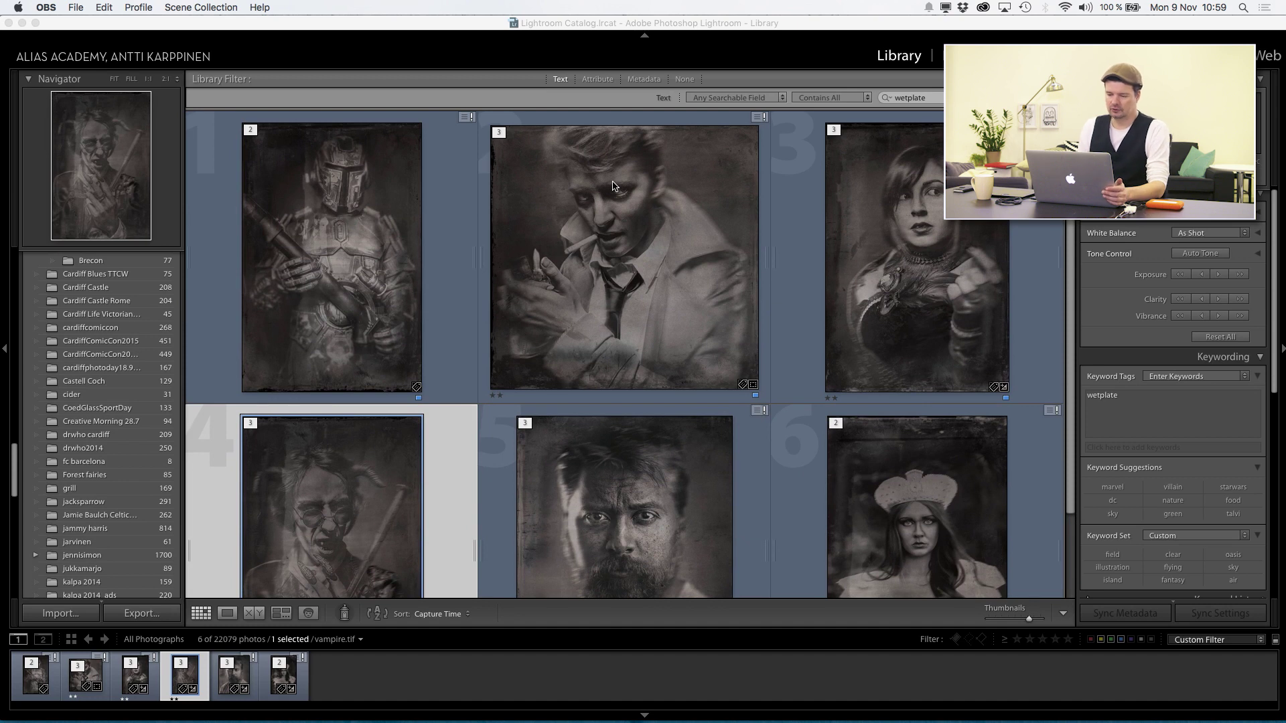
{"action": "scroll", "coordinate": [613, 185], "scroll_direction": "down", "scroll_amount": 2}
{"action": "scroll", "coordinate": [613, 185], "scroll_direction": "up", "scroll_amount": 2}
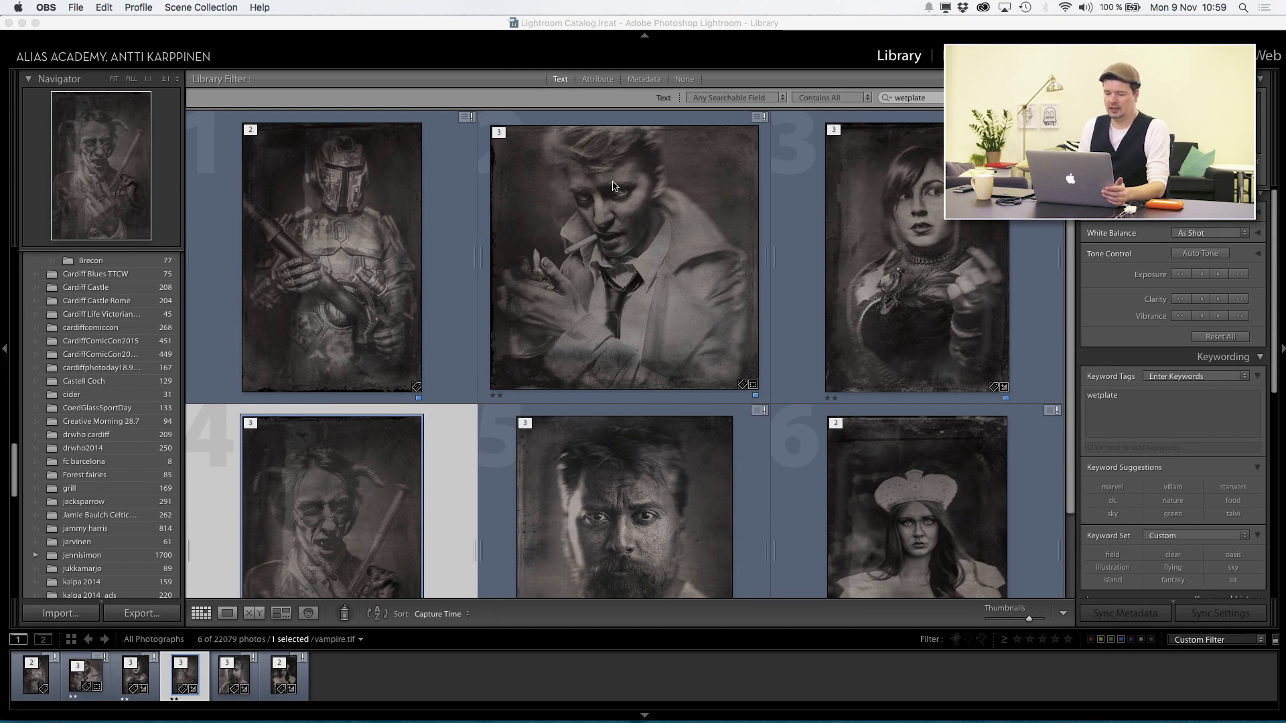
{"action": "scroll", "coordinate": [613, 185], "scroll_direction": "down", "scroll_amount": 2}
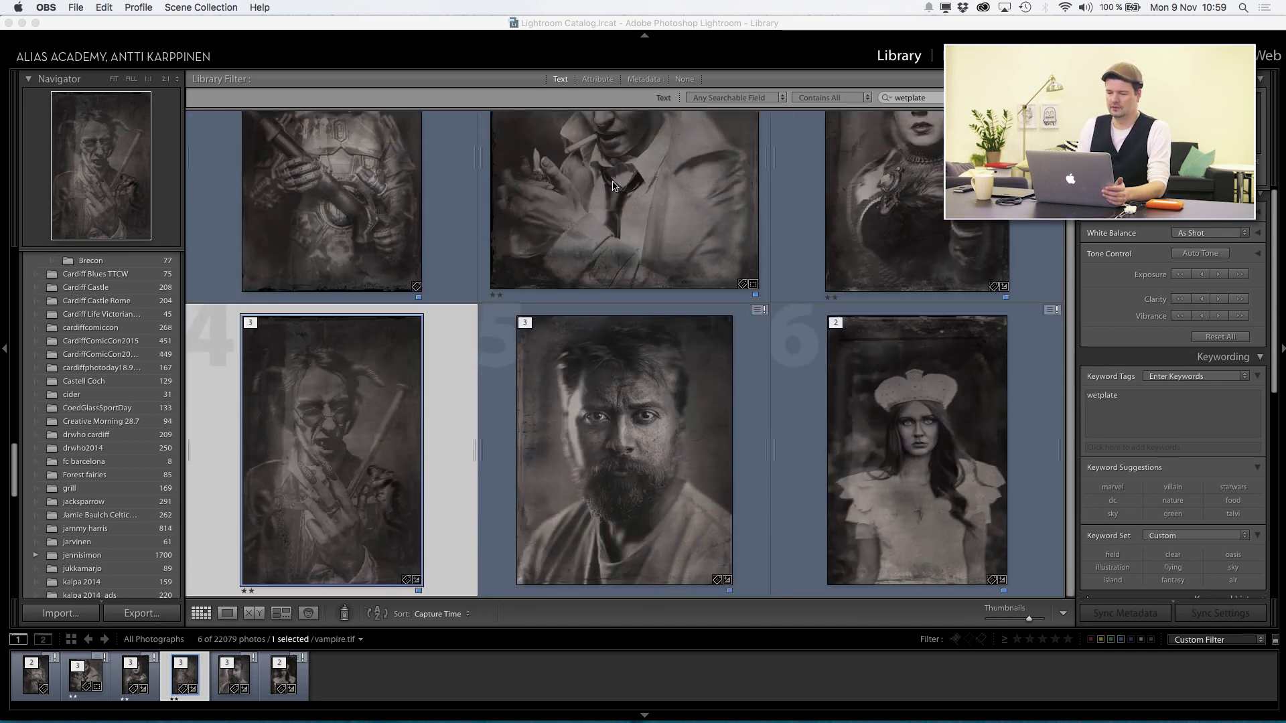
{"action": "scroll", "coordinate": [613, 186], "scroll_direction": "up", "scroll_amount": 2}
{"action": "scroll", "coordinate": [613, 185], "scroll_direction": "down", "scroll_amount": 2}
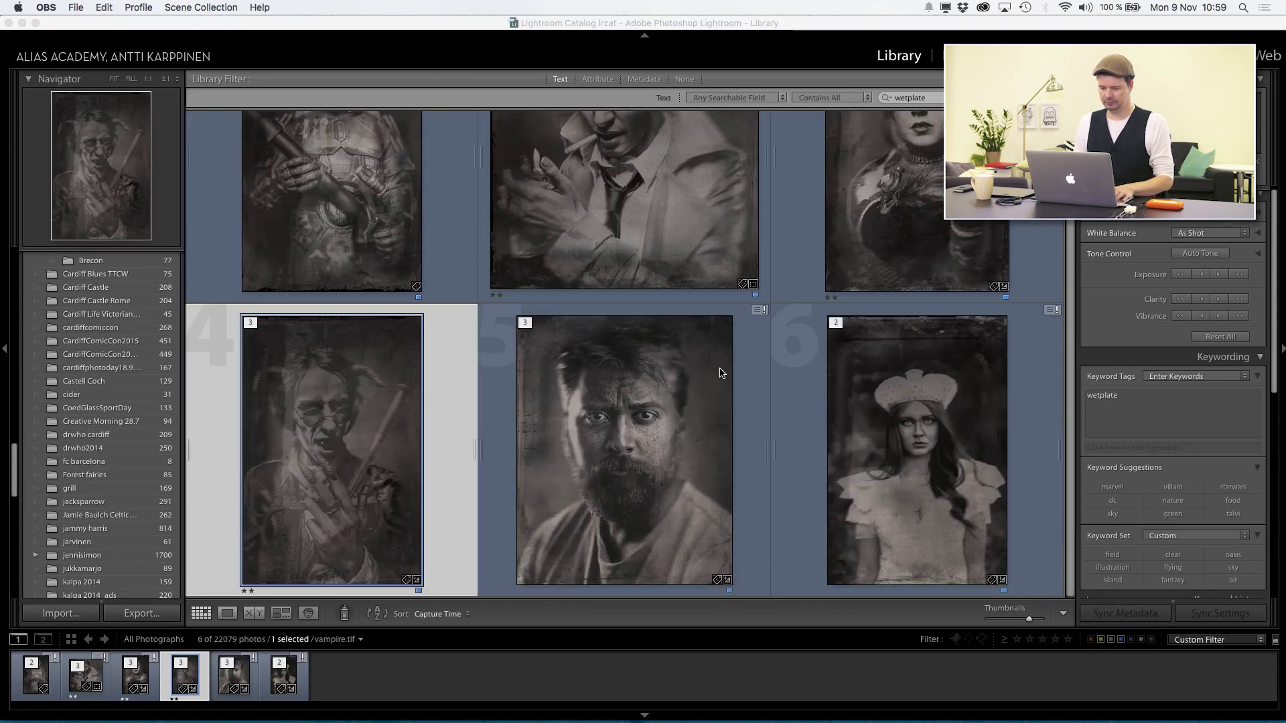
{"action": "double_click", "coordinate": [749, 380]}
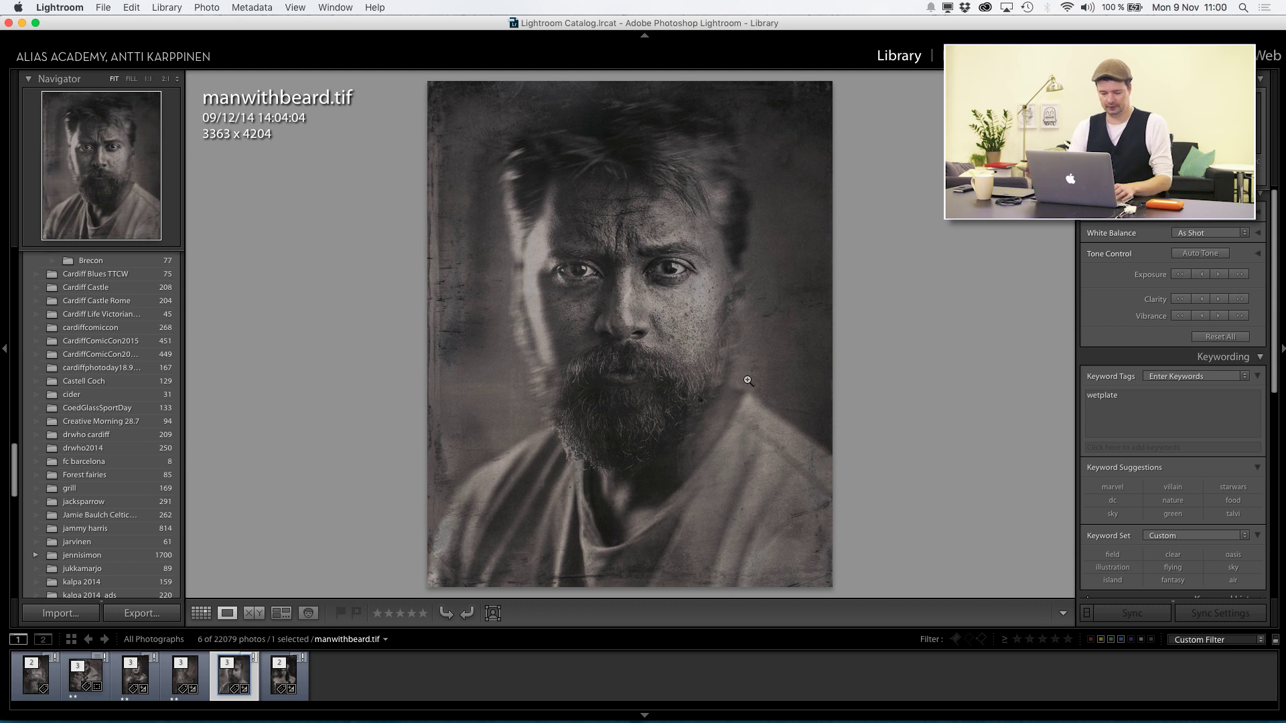
{"action": "key", "text": "super+Tab"}
{"action": "key", "text": "super+Tab"}
{"action": "key", "text": "super+Tab"}
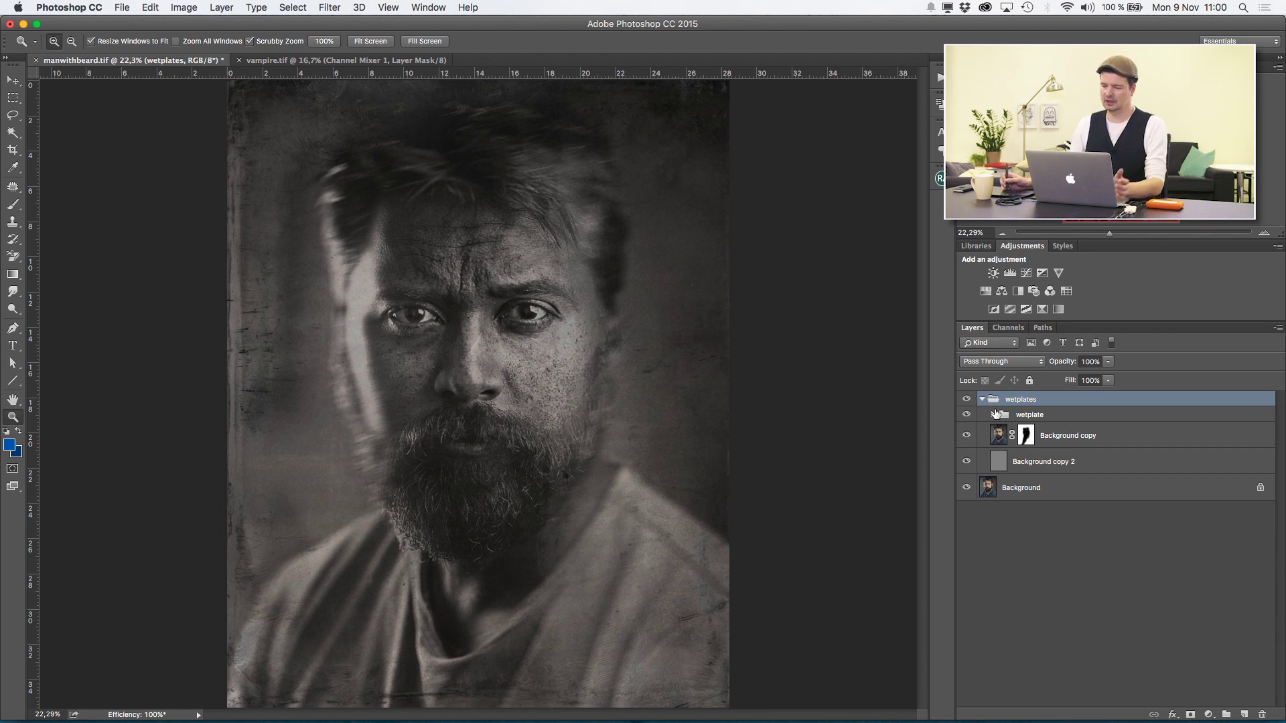
- Hide all layers except Background copy 2, then view the portrait's eyes at 100%
{"action": "left_click_drag", "start_coordinate": [968, 402], "coordinate": [967, 488]}
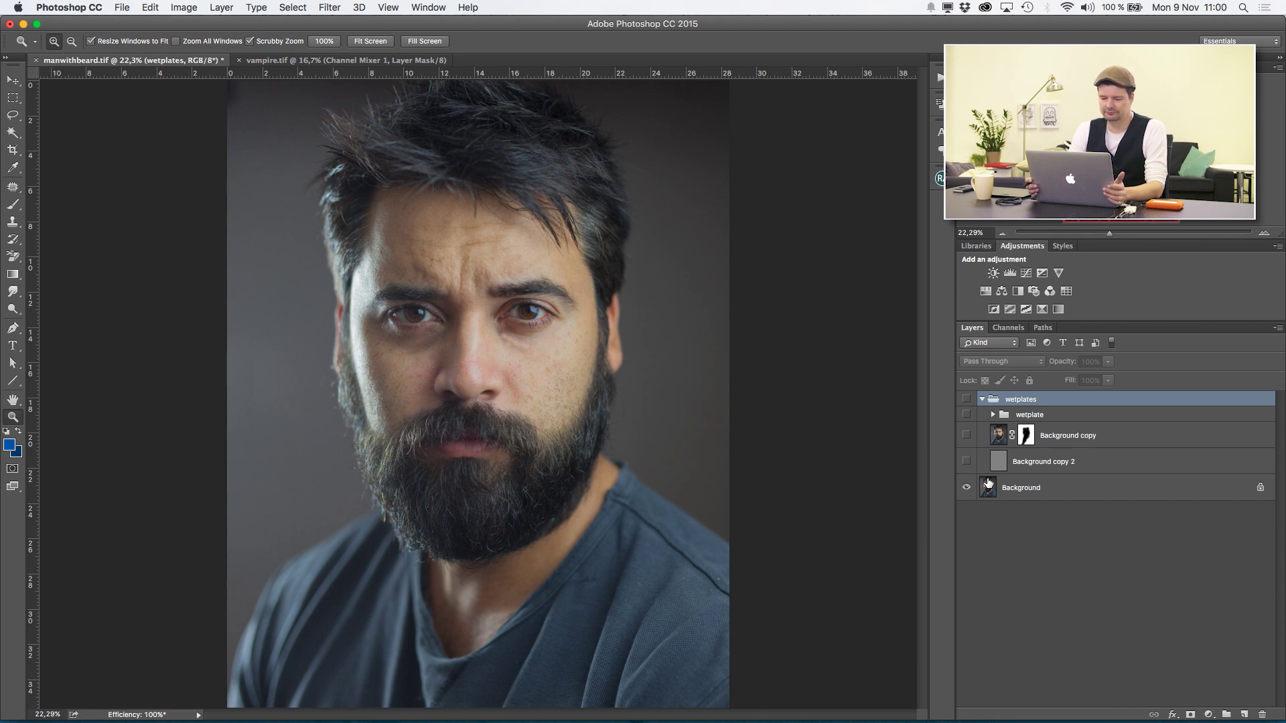
{"action": "left_click", "coordinate": [966, 461]}
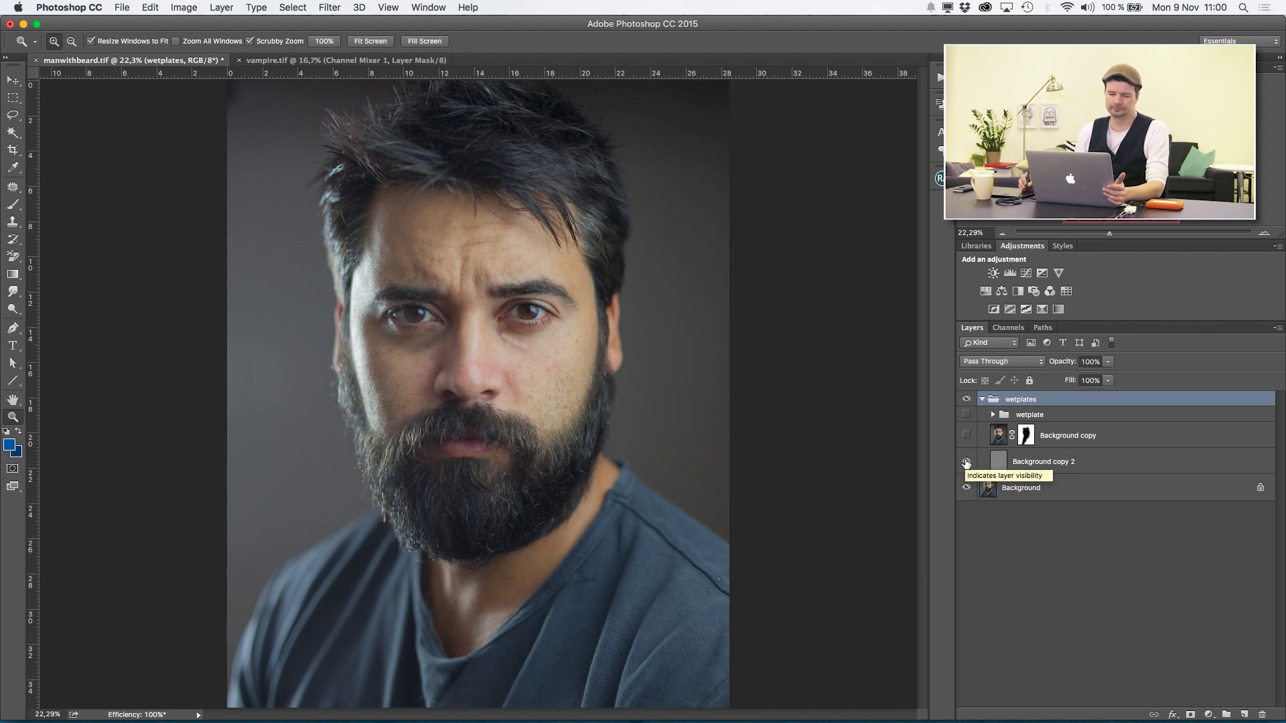
{"action": "double_click", "coordinate": [13, 417]}
{"action": "left_click_drag", "start_coordinate": [612, 267], "coordinate": [558, 544]}
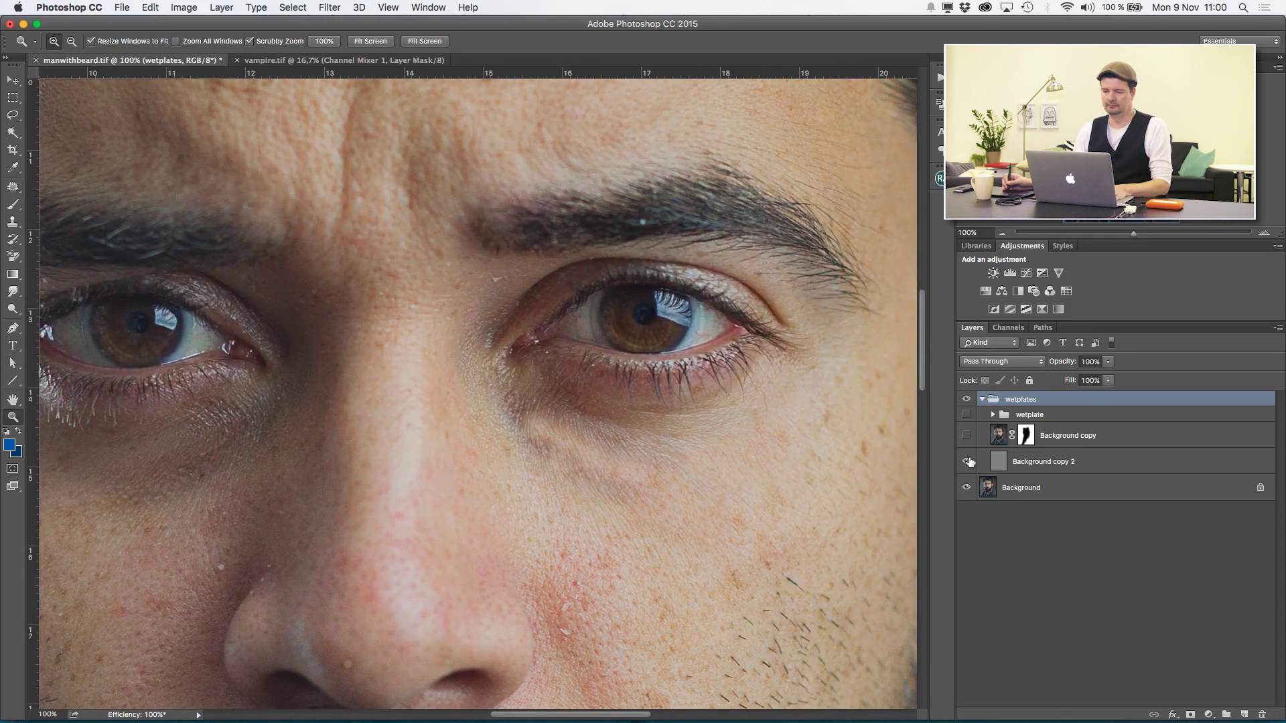
- Select Background copy 2 (Overlay), zoom to 50%, and compare it hidden and shown
{"action": "left_click", "coordinate": [1043, 464]}
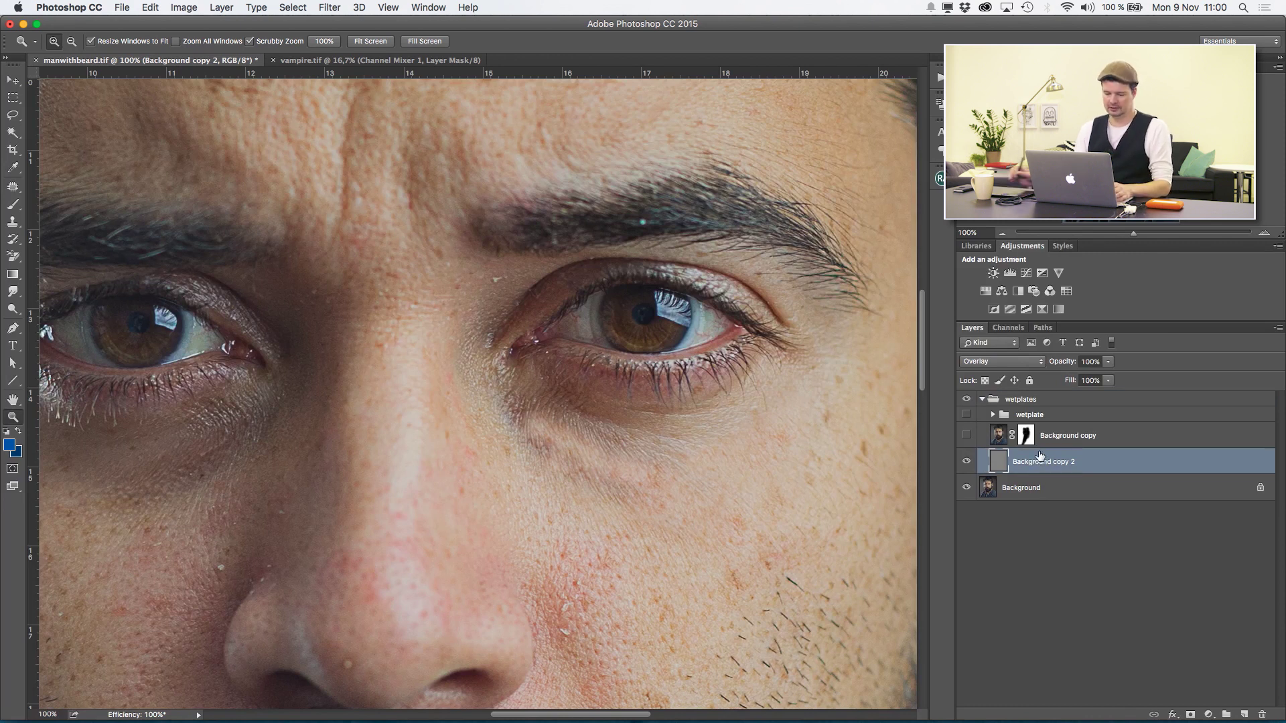
{"action": "key", "text": "super+minus"}
{"action": "key", "text": "super+minus"}
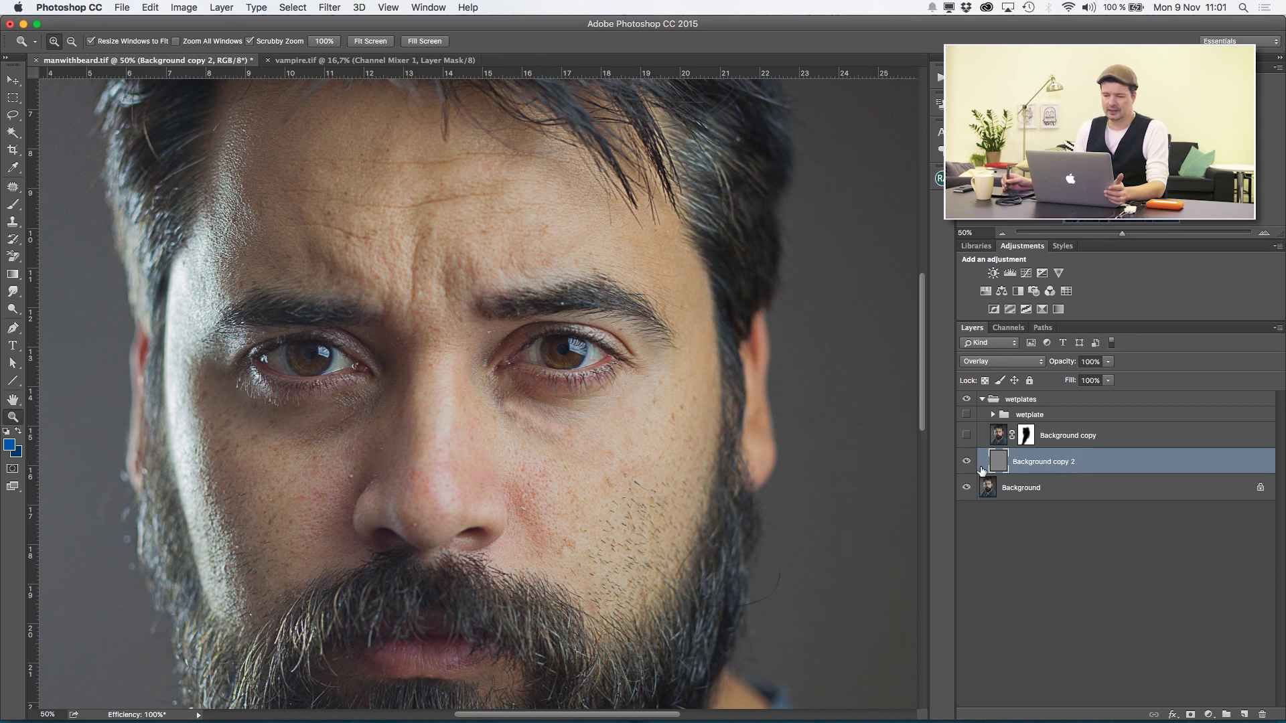
{"action": "left_click", "coordinate": [967, 461]}
{"action": "left_click", "coordinate": [967, 462]}
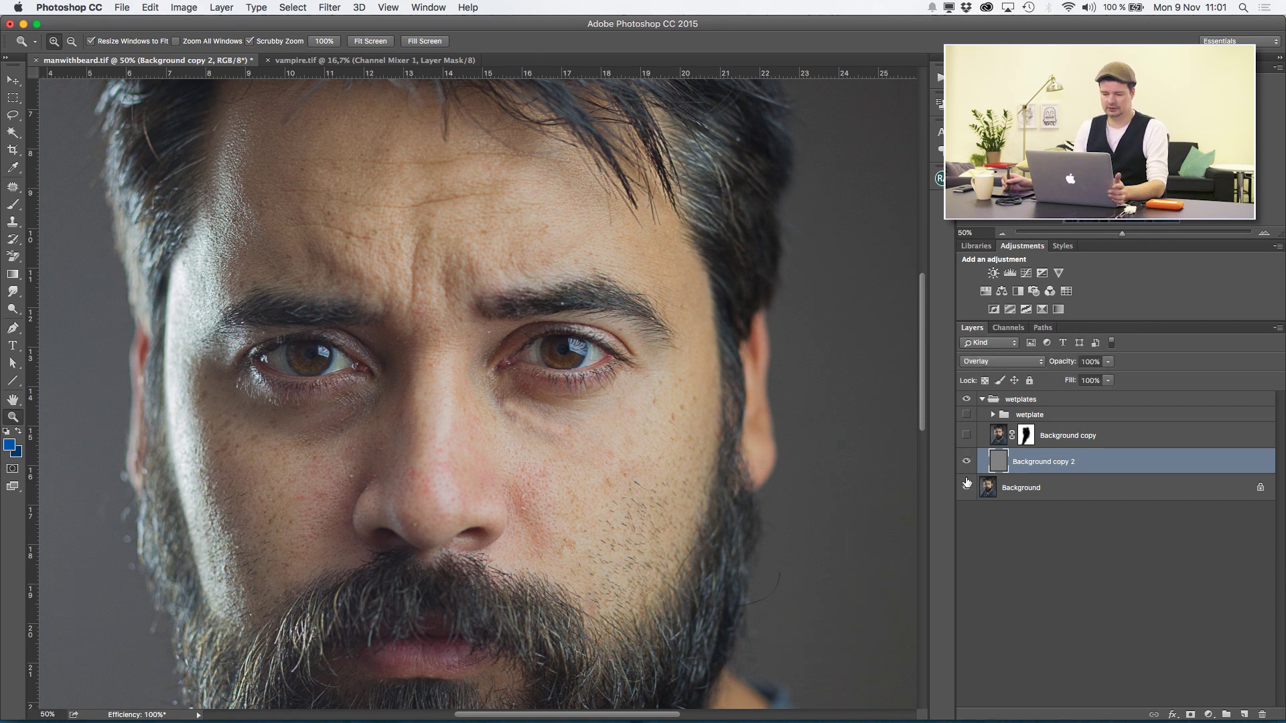
{"action": "left_click_drag", "start_coordinate": [522, 552], "coordinate": [598, 433]}
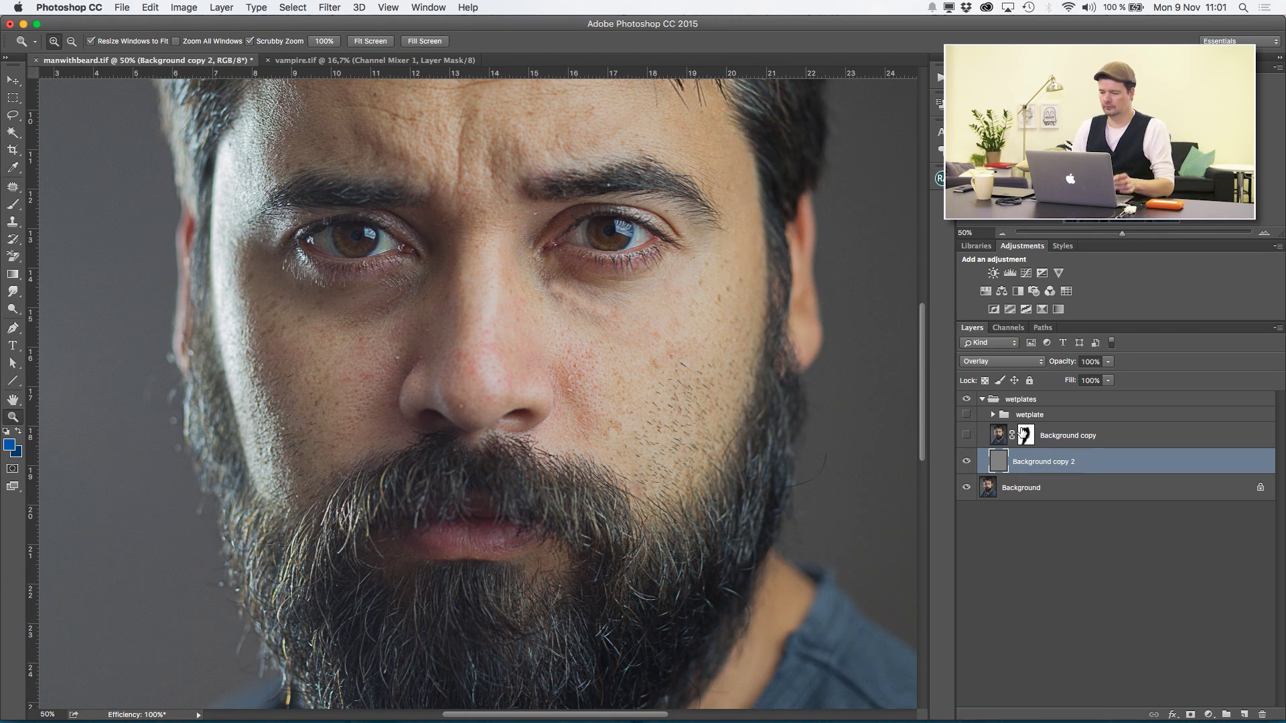
- Show the blurred Background copy layer and re-enable its mask, zooming out to 25%
{"action": "left_click", "coordinate": [966, 436]}
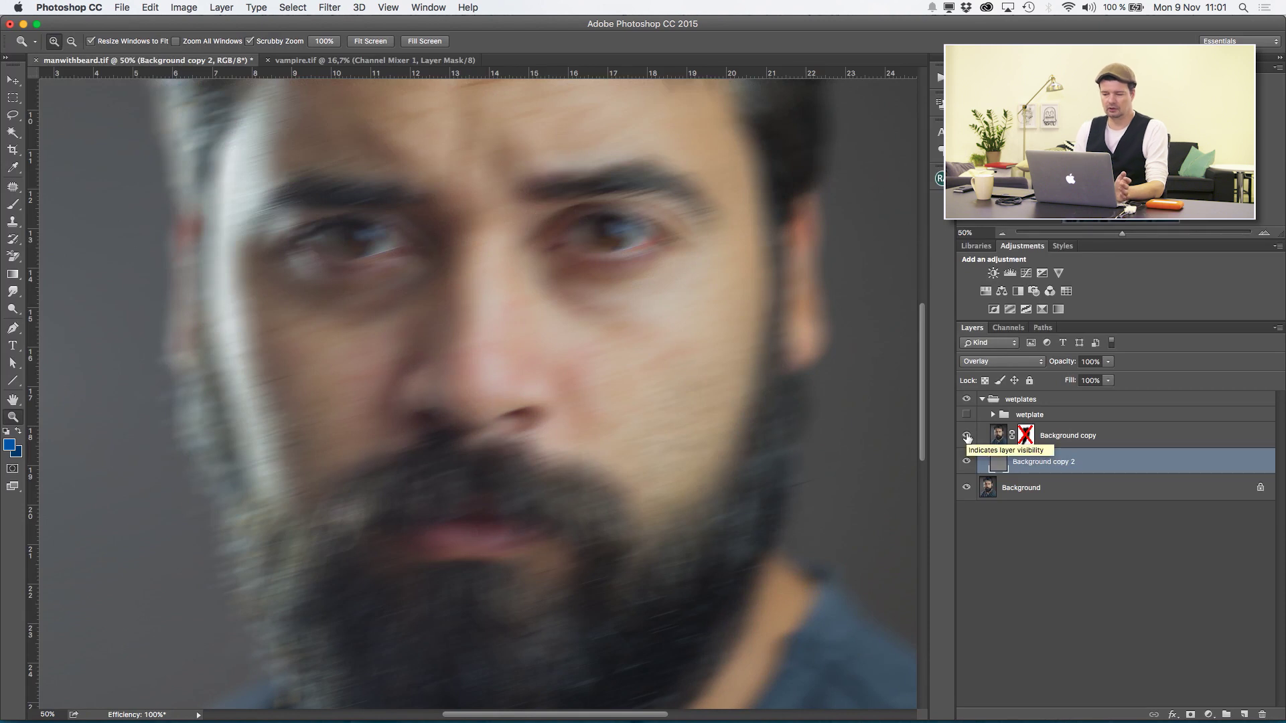
{"action": "key", "text": "super+minus"}
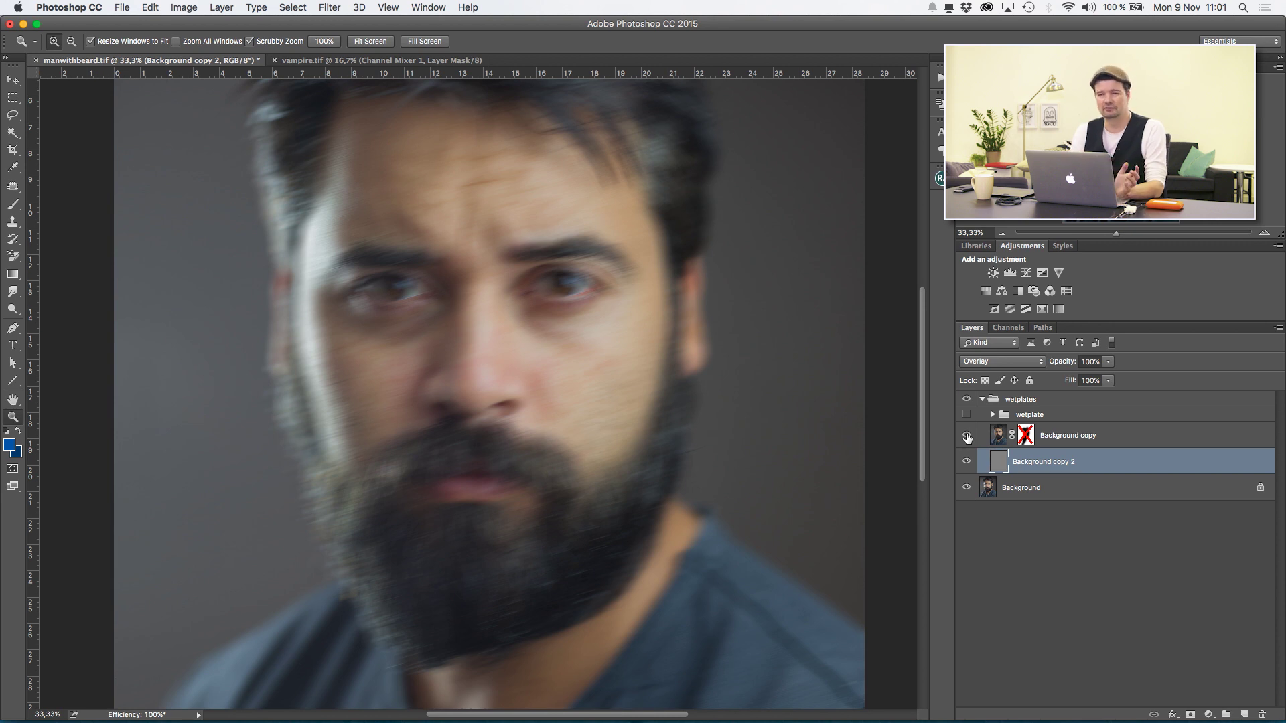
{"action": "left_click", "coordinate": [1024, 437], "text": "shift"}
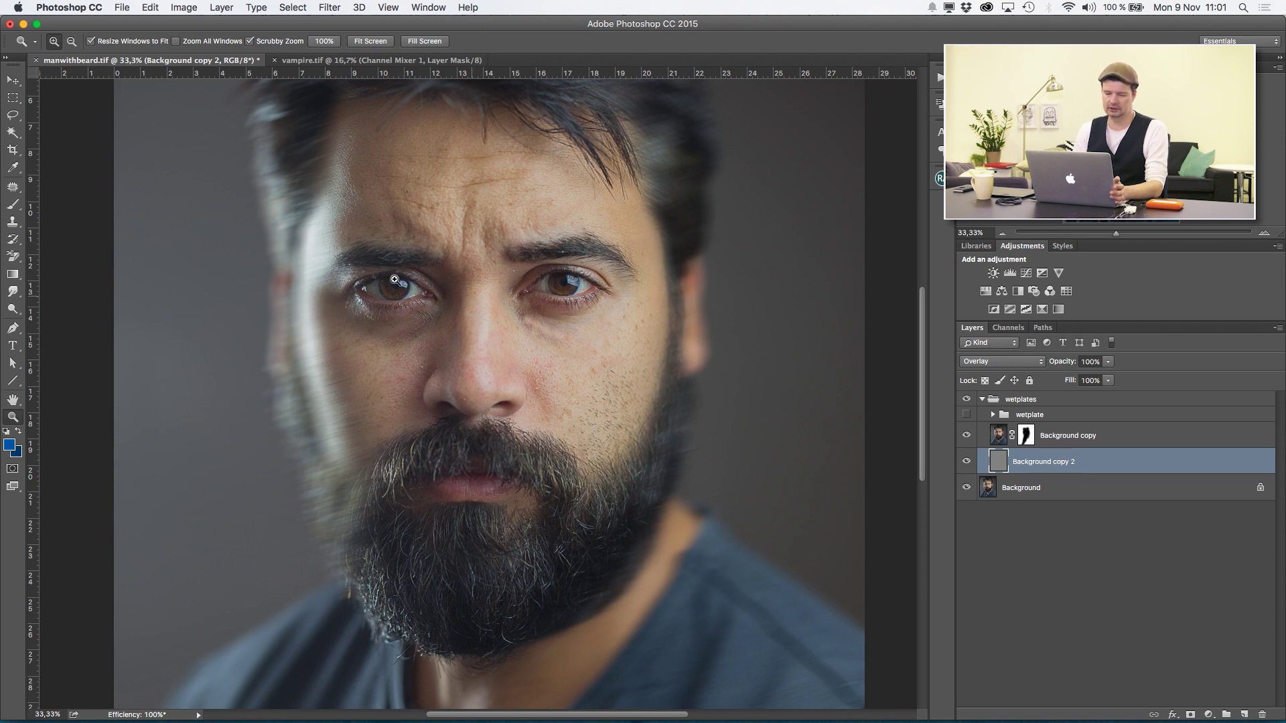
{"action": "left_click", "coordinate": [353, 262], "text": "alt"}
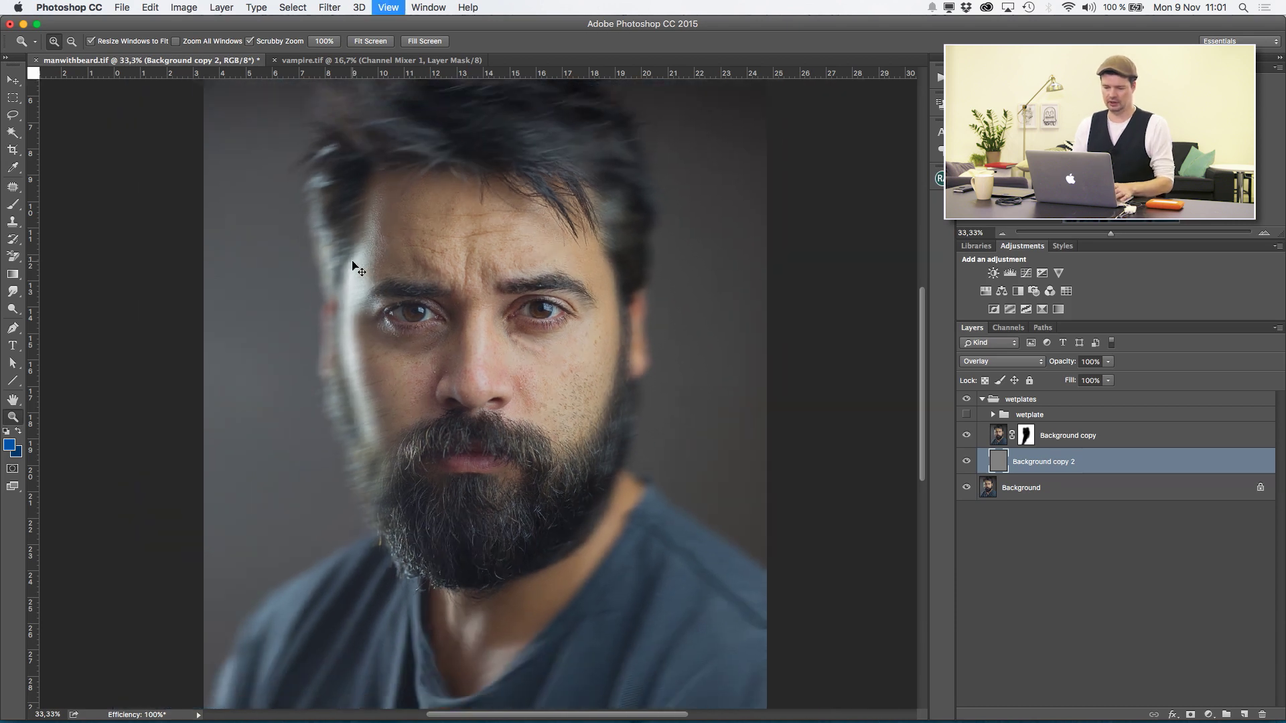
- Expand the wetplate group and preview the full wet-plate effect on the portrait
{"action": "left_click", "coordinate": [992, 417]}
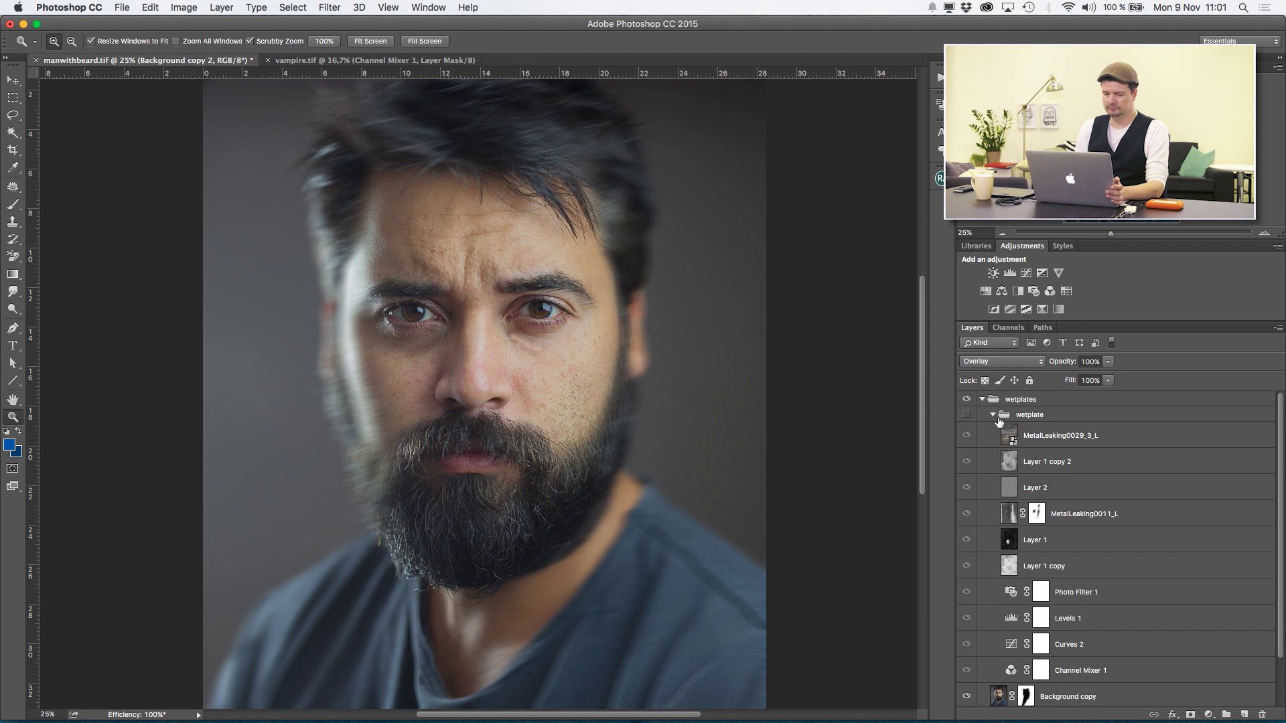
{"action": "scroll", "coordinate": [1059, 486], "scroll_direction": "down", "scroll_amount": 5}
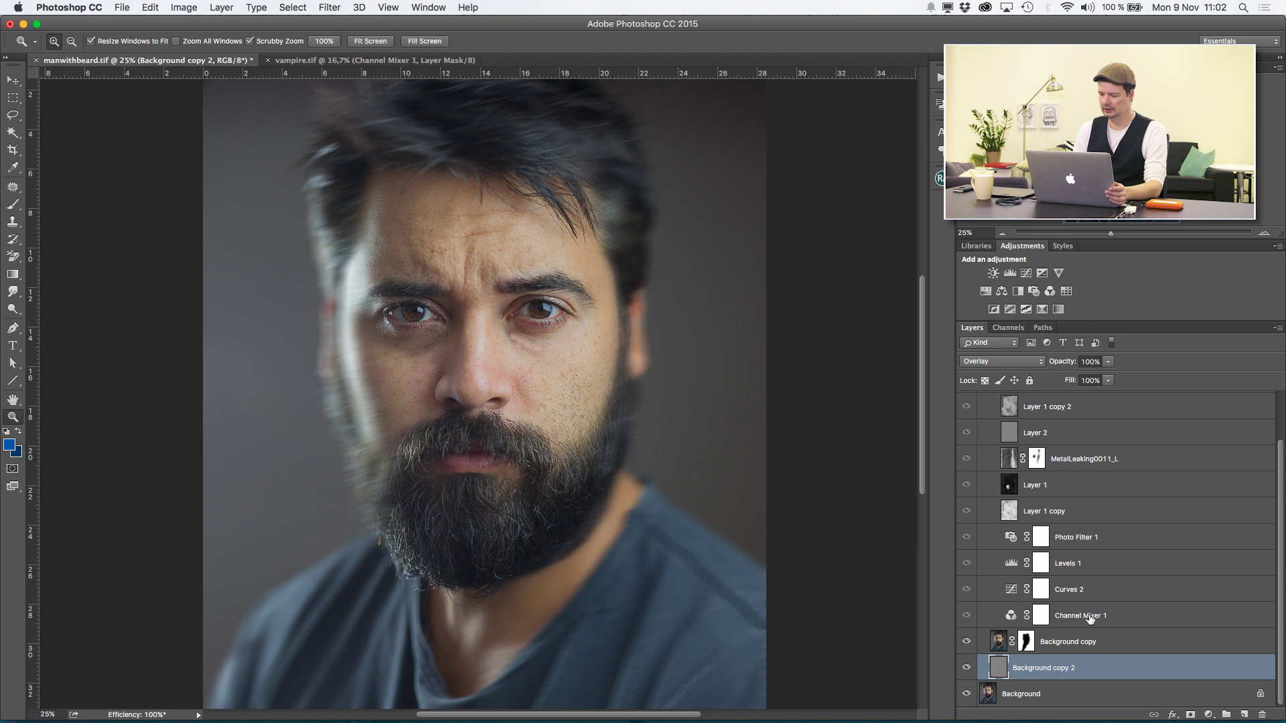
{"action": "left_click", "coordinate": [970, 616], "text": "alt"}
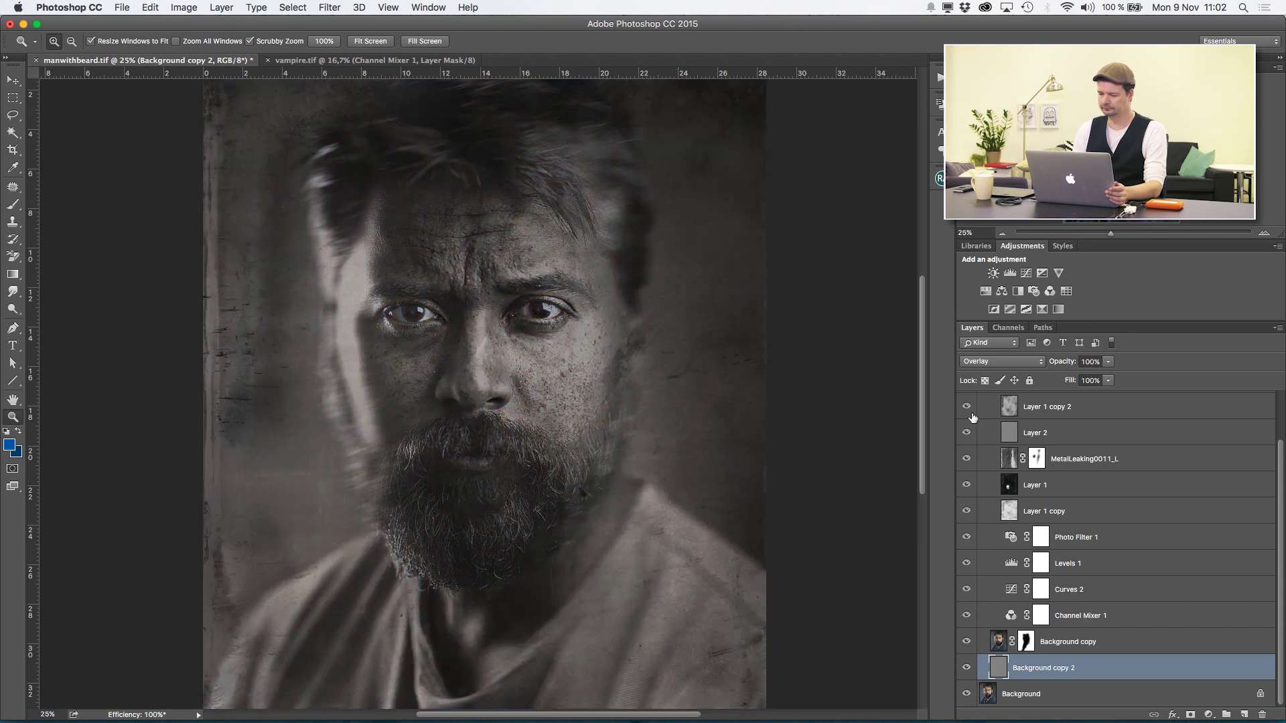
{"action": "scroll", "coordinate": [1083, 470], "scroll_direction": "up", "scroll_amount": 2}
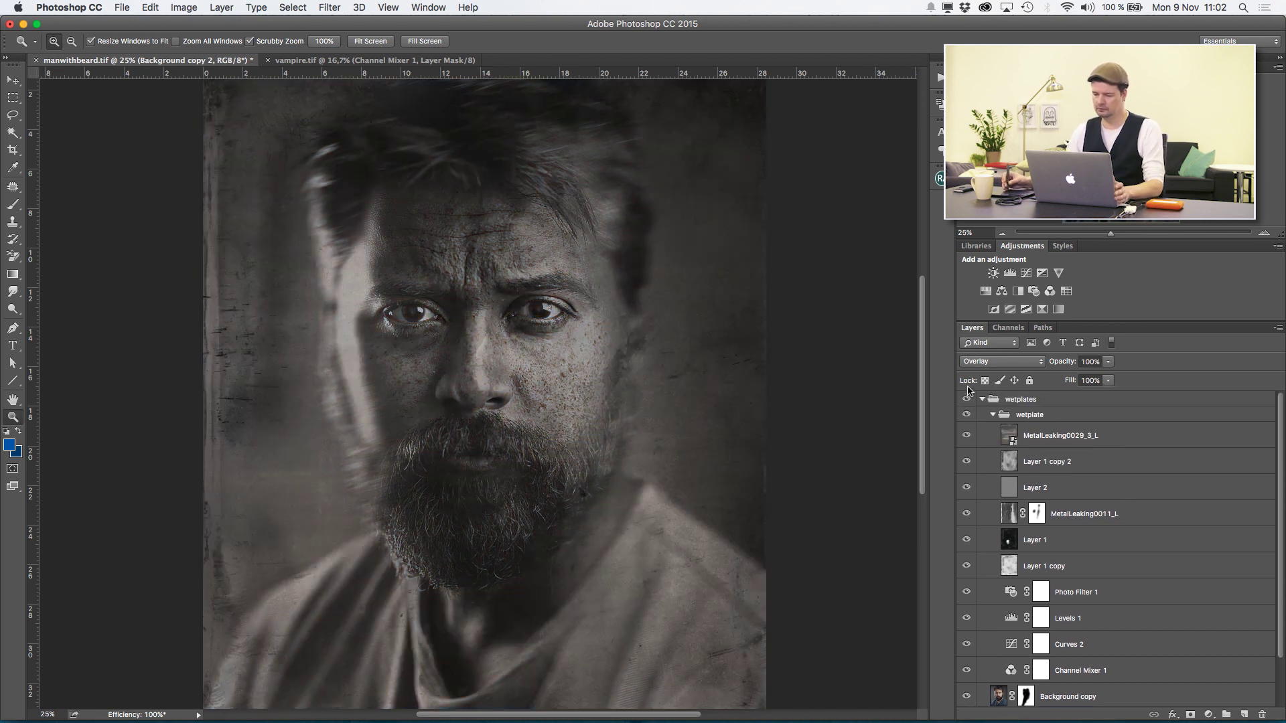
- Hide the group's texture and adjustment layers and select Channel Mixer 1
{"action": "left_click_drag", "start_coordinate": [967, 435], "coordinate": [967, 514]}
{"action": "left_click", "coordinate": [966, 644]}
{"action": "left_click_drag", "start_coordinate": [966, 697], "coordinate": [966, 540]}
{"action": "scroll", "coordinate": [1277, 580], "scroll_direction": "down", "scroll_amount": 2}
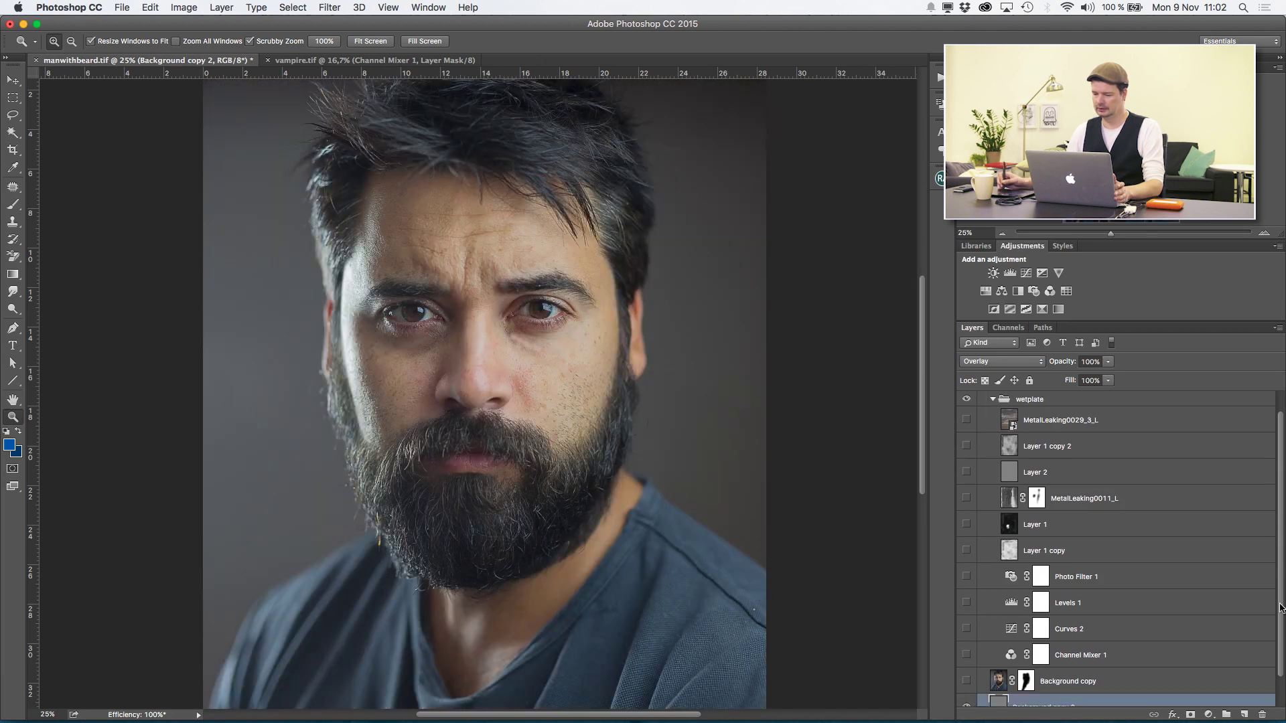
{"action": "left_click", "coordinate": [1089, 615]}
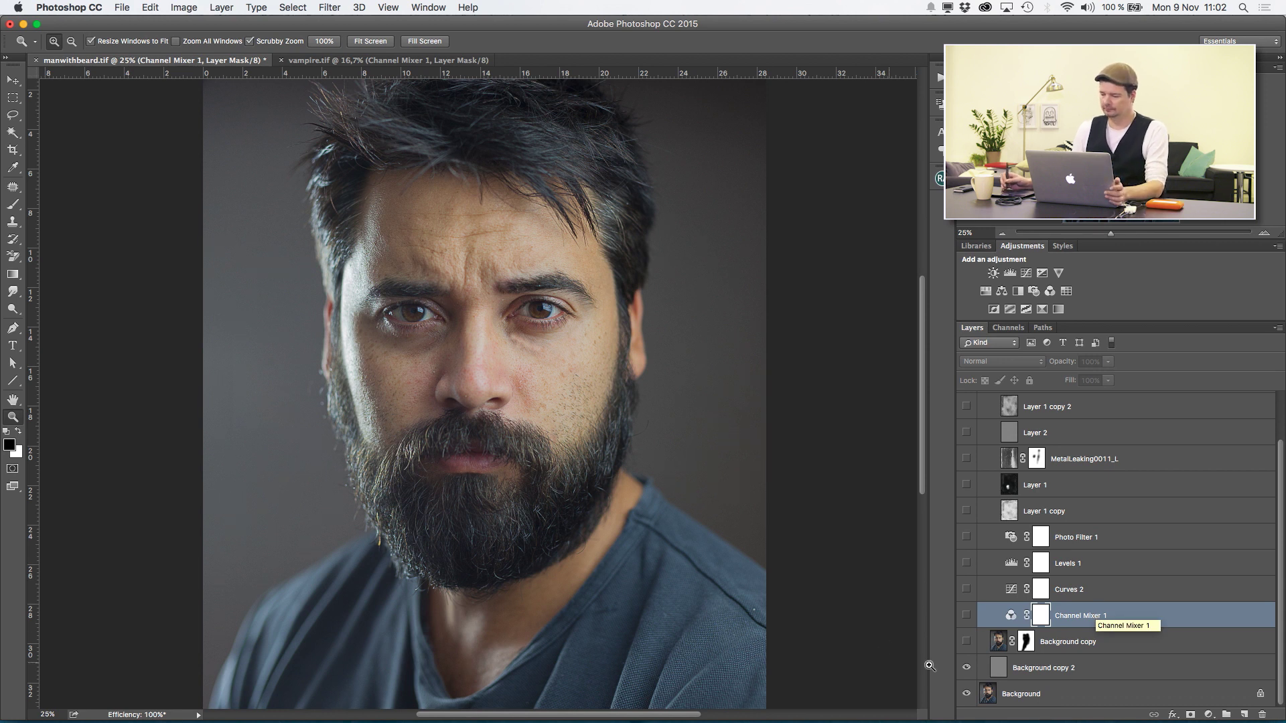
- In Channel Mixer 1, lower Red, set Green to 0, and show the monochrome conversion
{"action": "double_click", "coordinate": [1011, 615]}
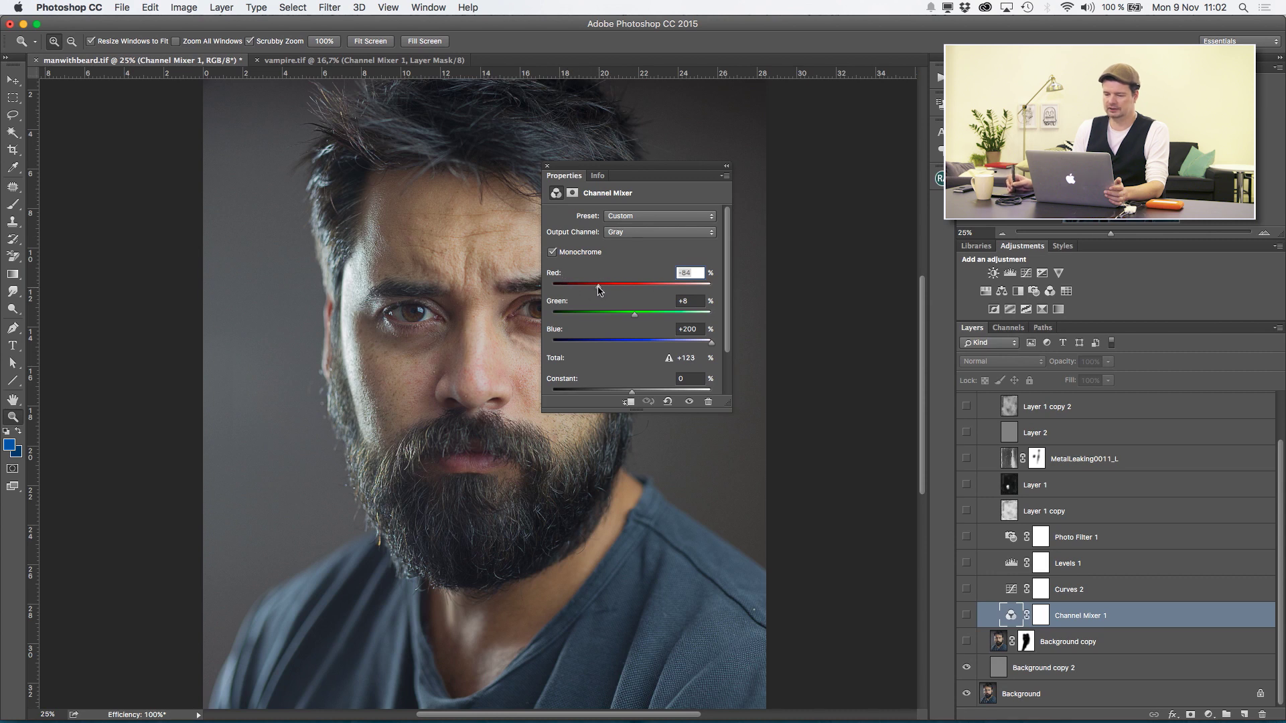
{"action": "left_click_drag", "start_coordinate": [593, 289], "coordinate": [591, 290]}
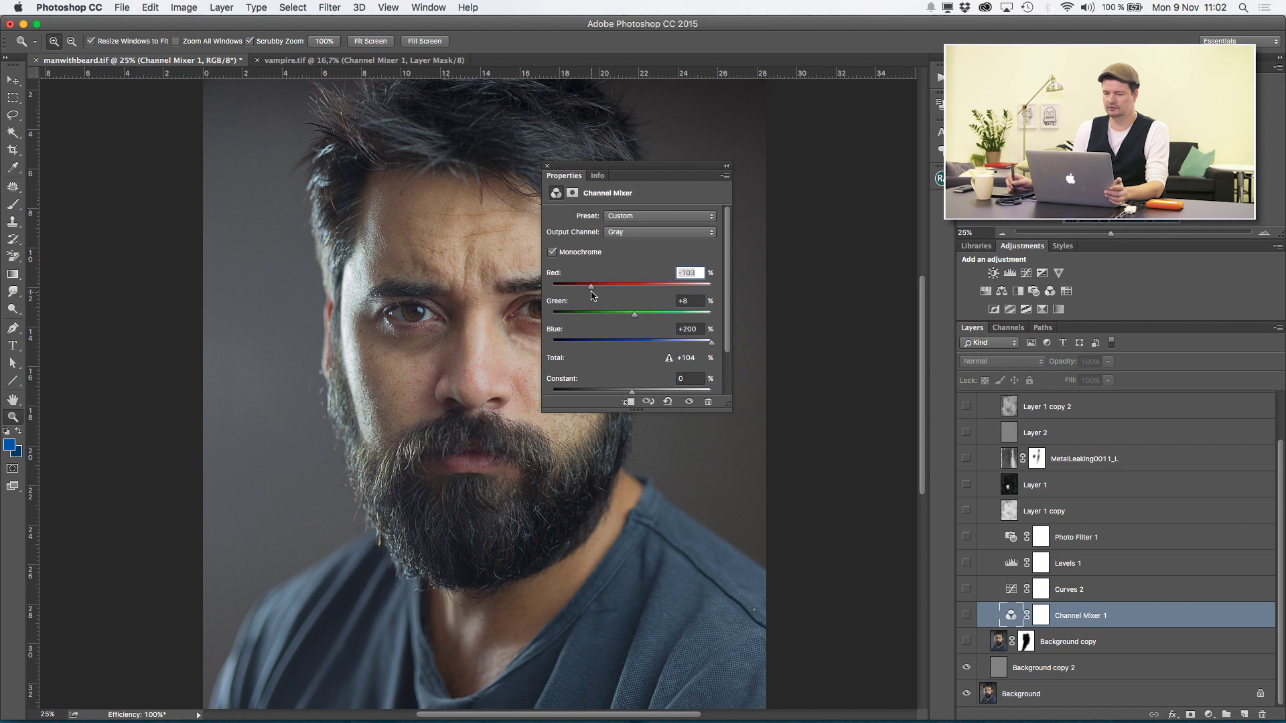
{"action": "left_click_drag", "start_coordinate": [635, 315], "coordinate": [632, 321]}
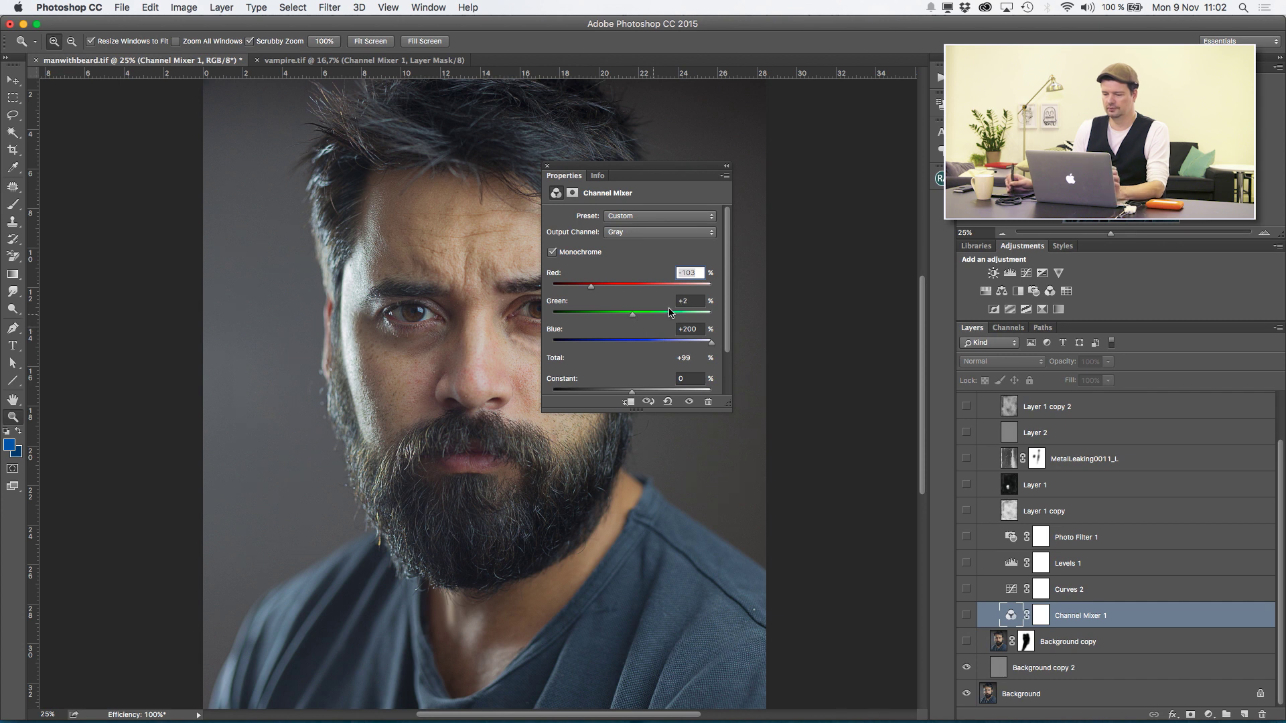
{"action": "key", "text": "Tab"}
{"action": "type", "text": "0"}
{"action": "key", "text": "Return"}
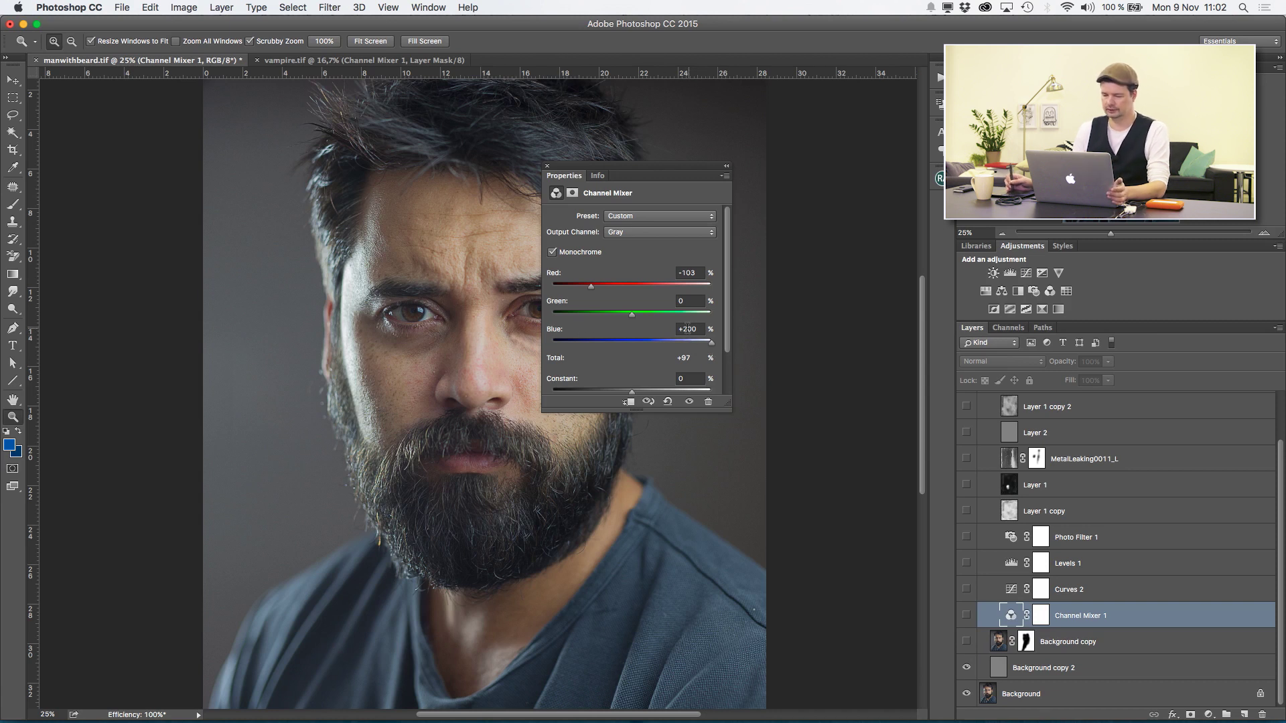
{"action": "left_click", "coordinate": [966, 615]}
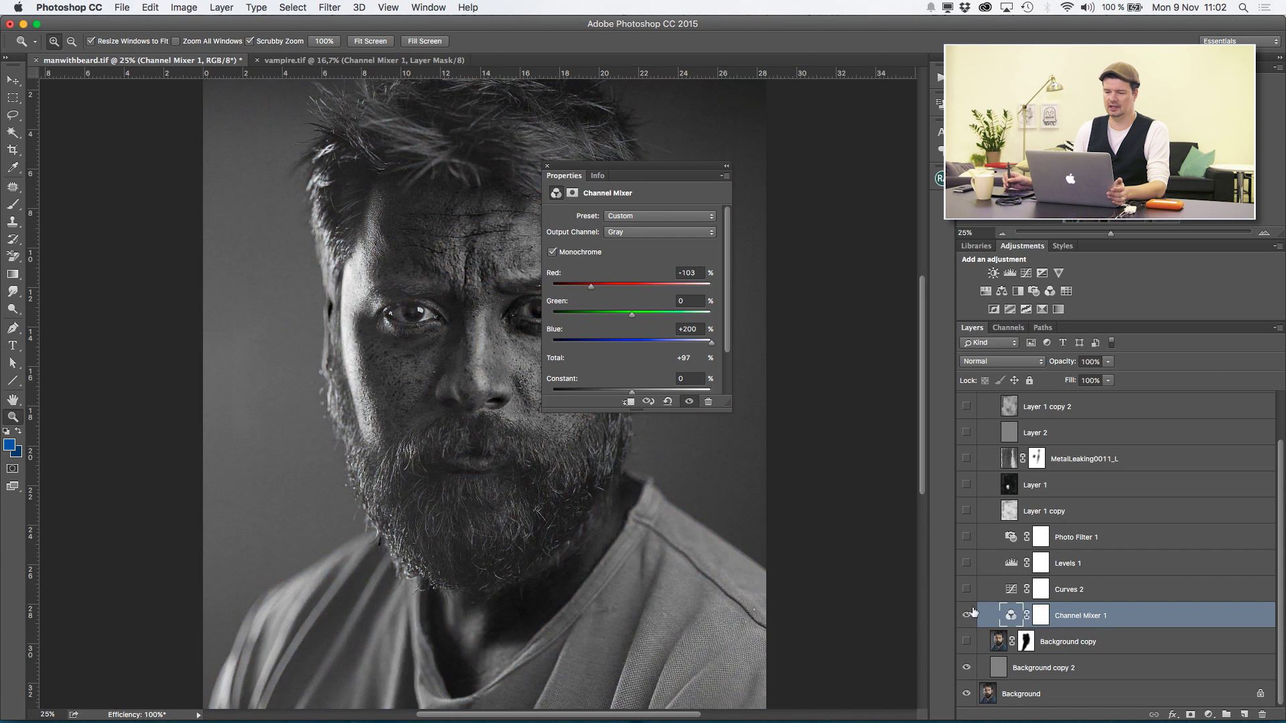
- Tune the mix to Red -82, Green +8, Blue +200, compare it, and turn on Curves 2
{"action": "left_click_drag", "start_coordinate": [622, 172], "coordinate": [789, 160]}
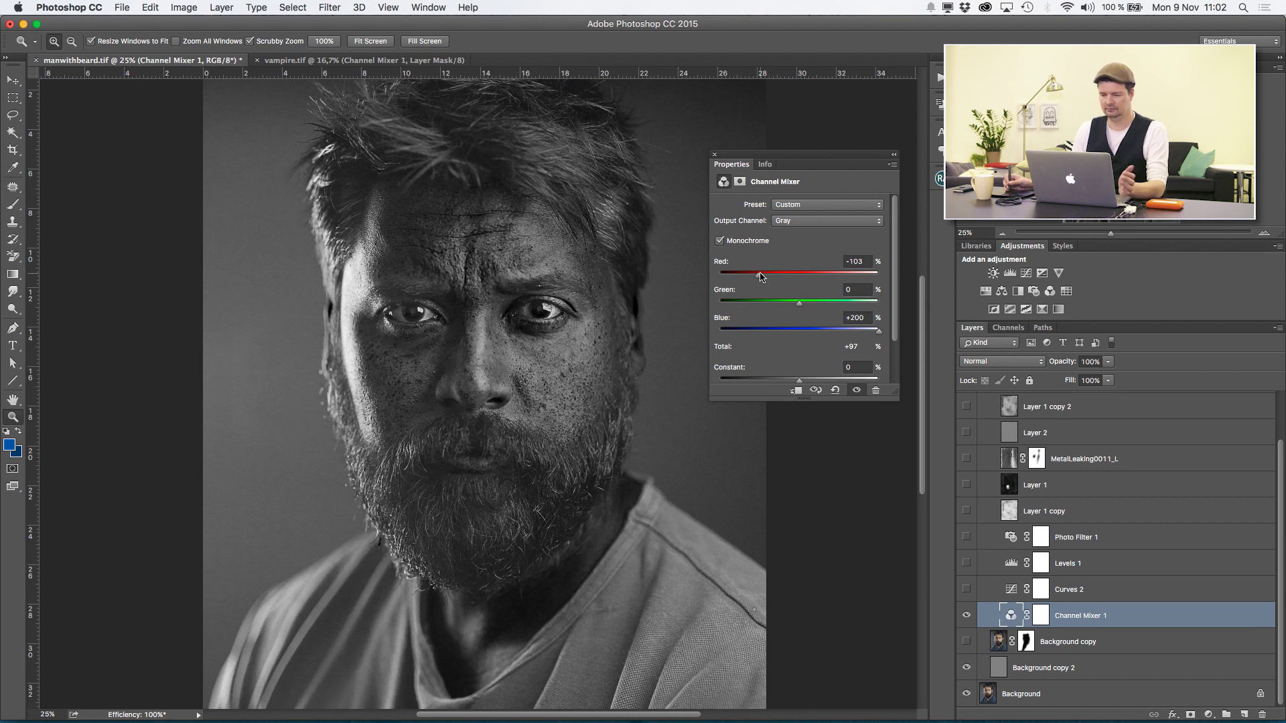
{"action": "left_click_drag", "start_coordinate": [759, 279], "coordinate": [803, 308]}
{"action": "mouse_move", "coordinate": [878, 331]}
{"action": "left_mouse_down"}
{"action": "mouse_move", "coordinate": [817, 336]}
{"action": "mouse_move", "coordinate": [883, 337]}
{"action": "left_mouse_up"}
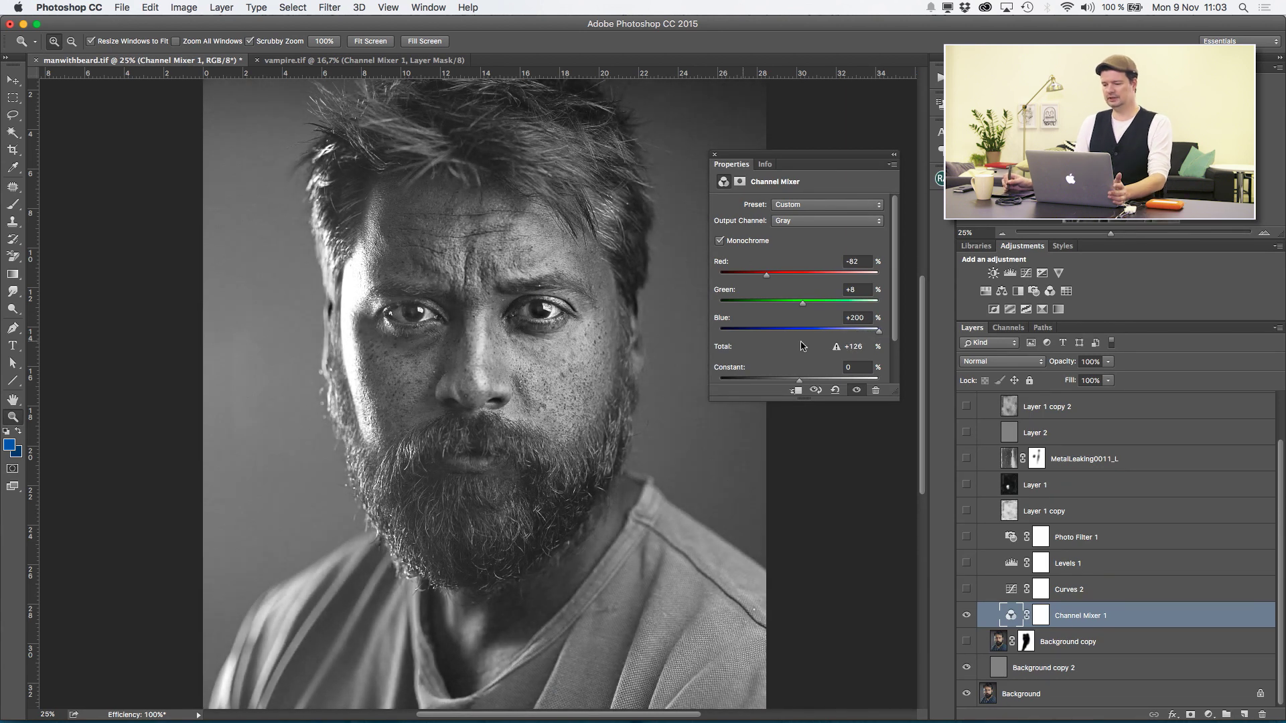
{"action": "left_click", "coordinate": [966, 615]}
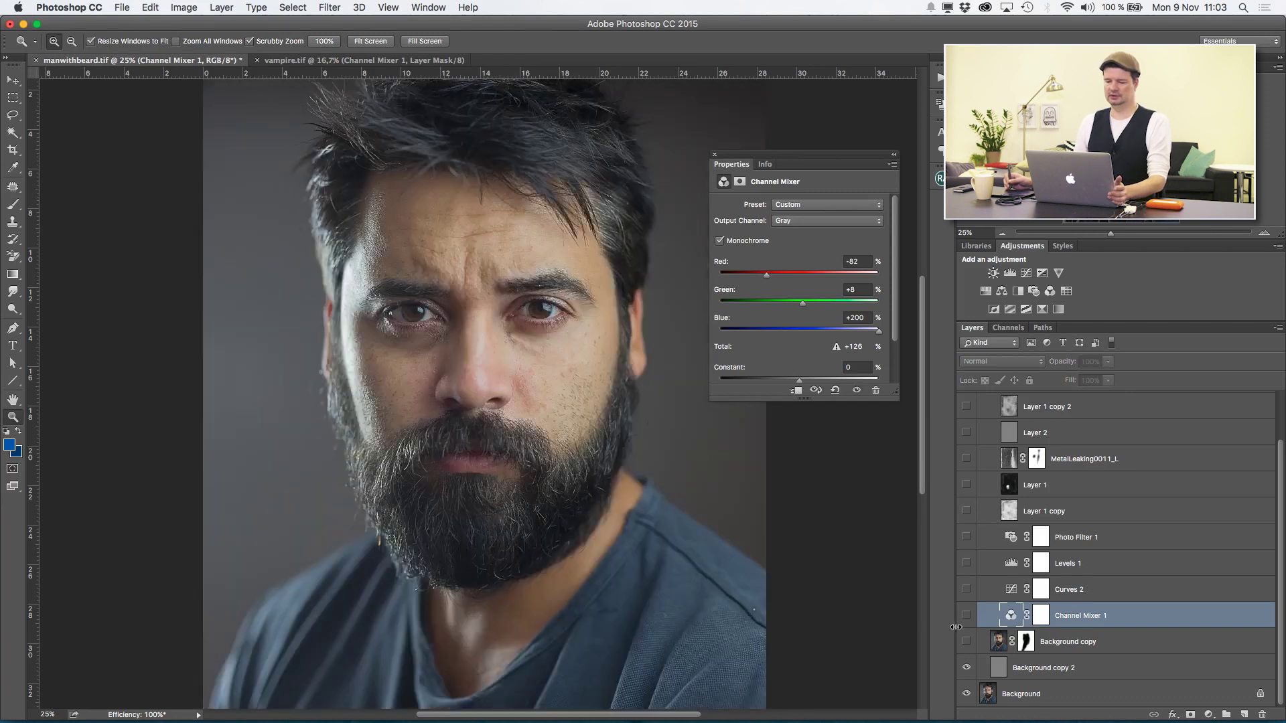
{"action": "left_click", "coordinate": [966, 615]}
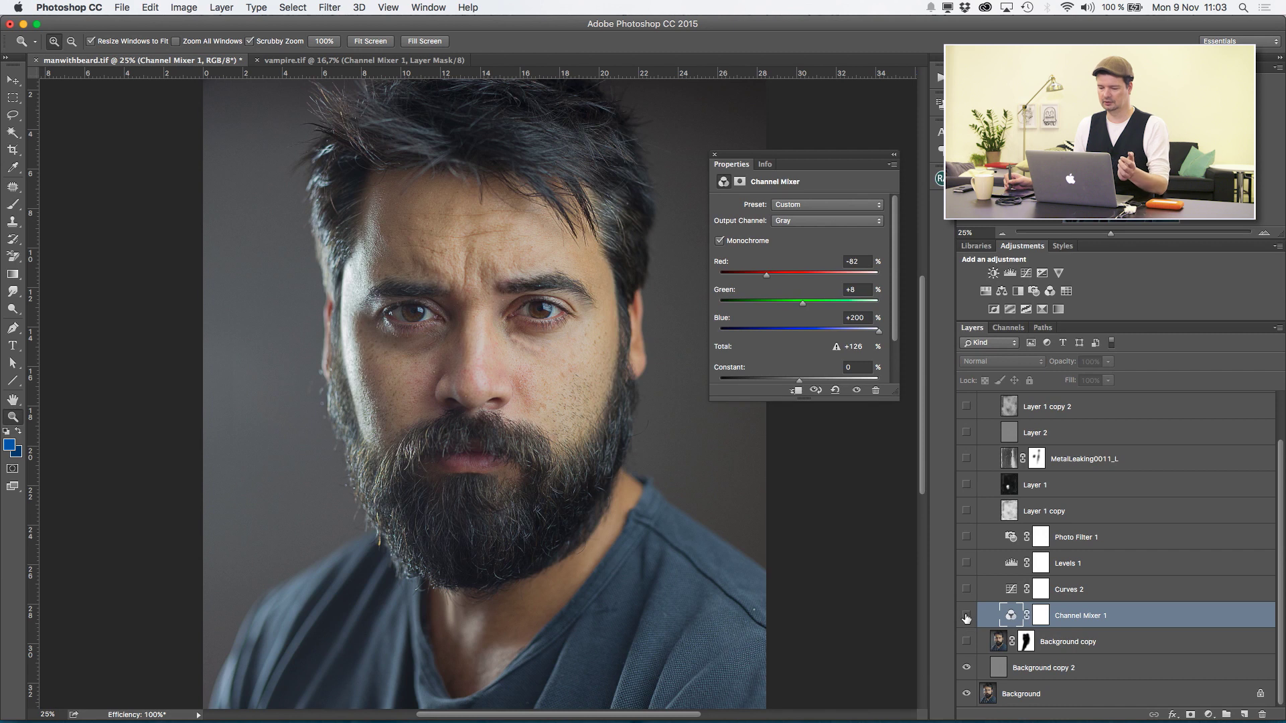
{"action": "left_click", "coordinate": [967, 615]}
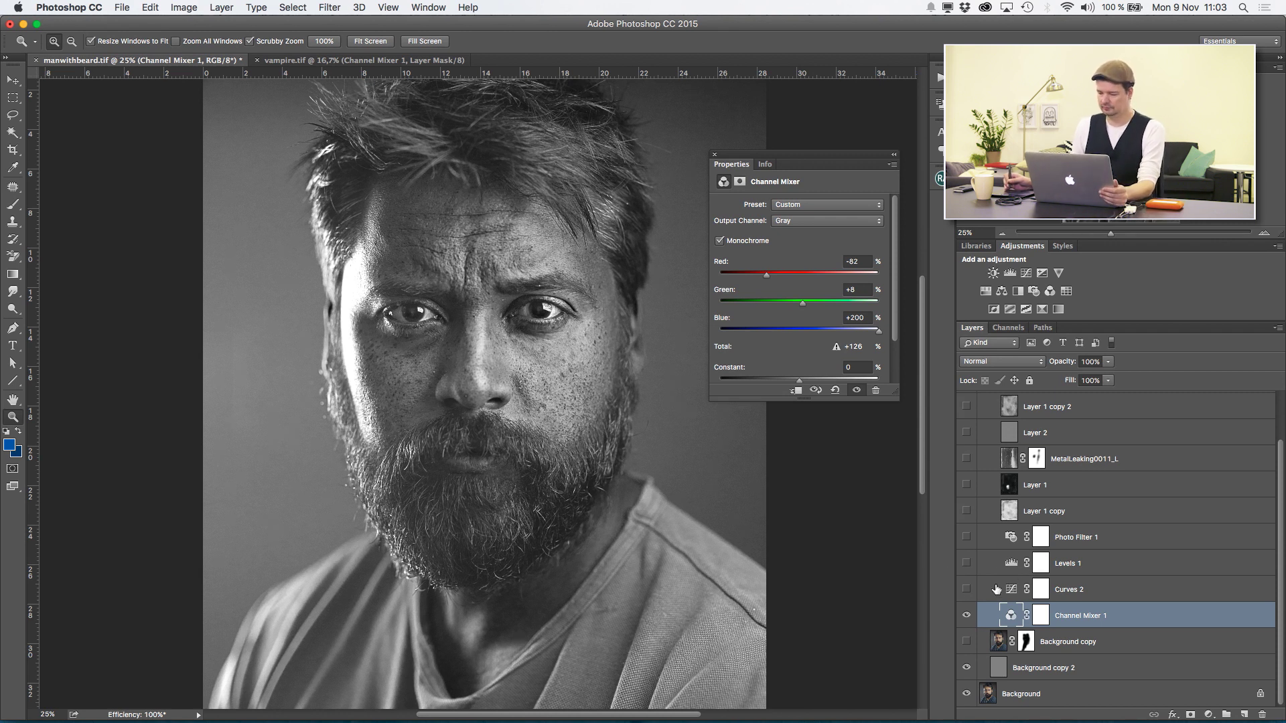
{"action": "left_click", "coordinate": [966, 590]}
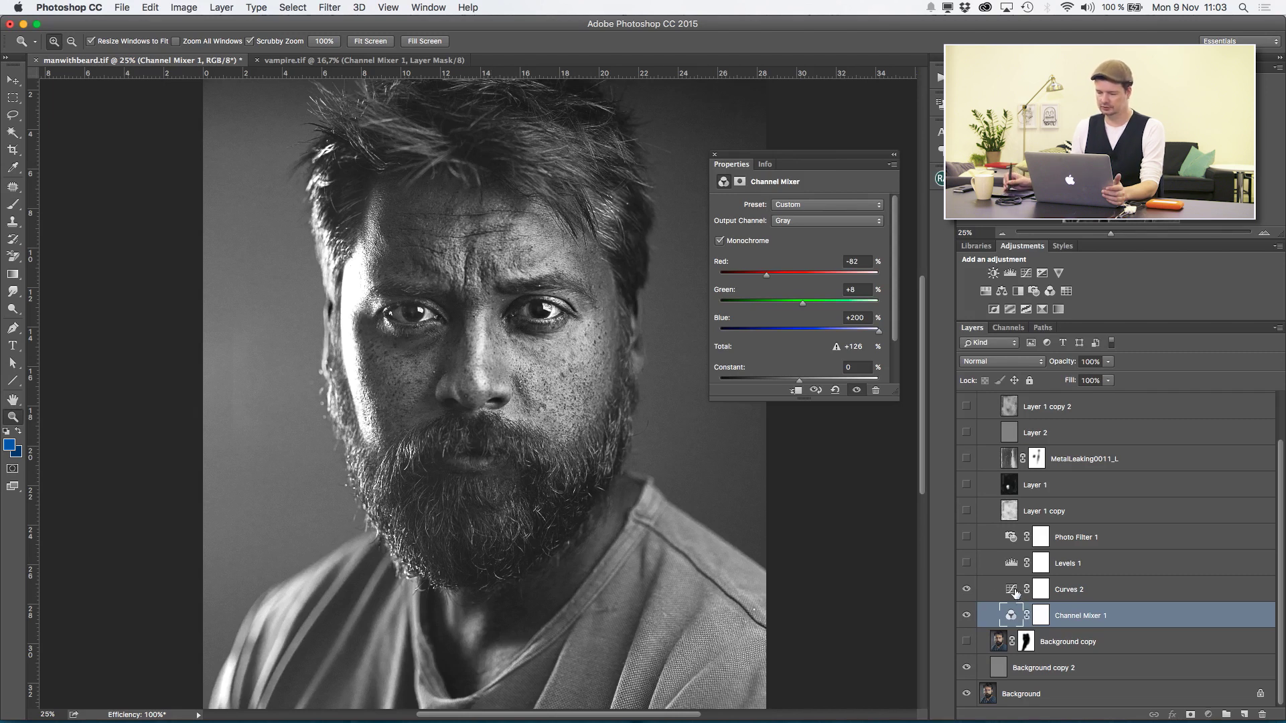
- Add a Curves 2 point, then turn on Levels 1 with input black 16 and output white 169
{"action": "left_click", "coordinate": [1013, 591]}
{"action": "left_click", "coordinate": [776, 342]}
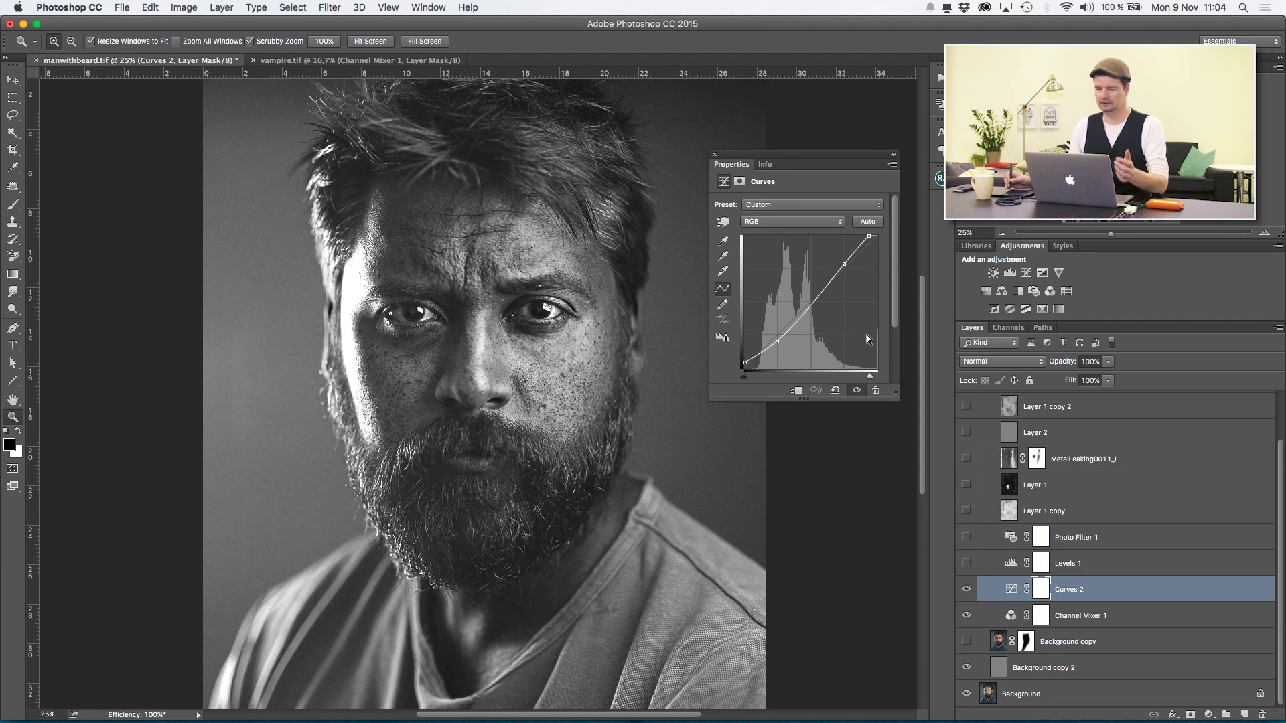
{"action": "left_click", "coordinate": [975, 559]}
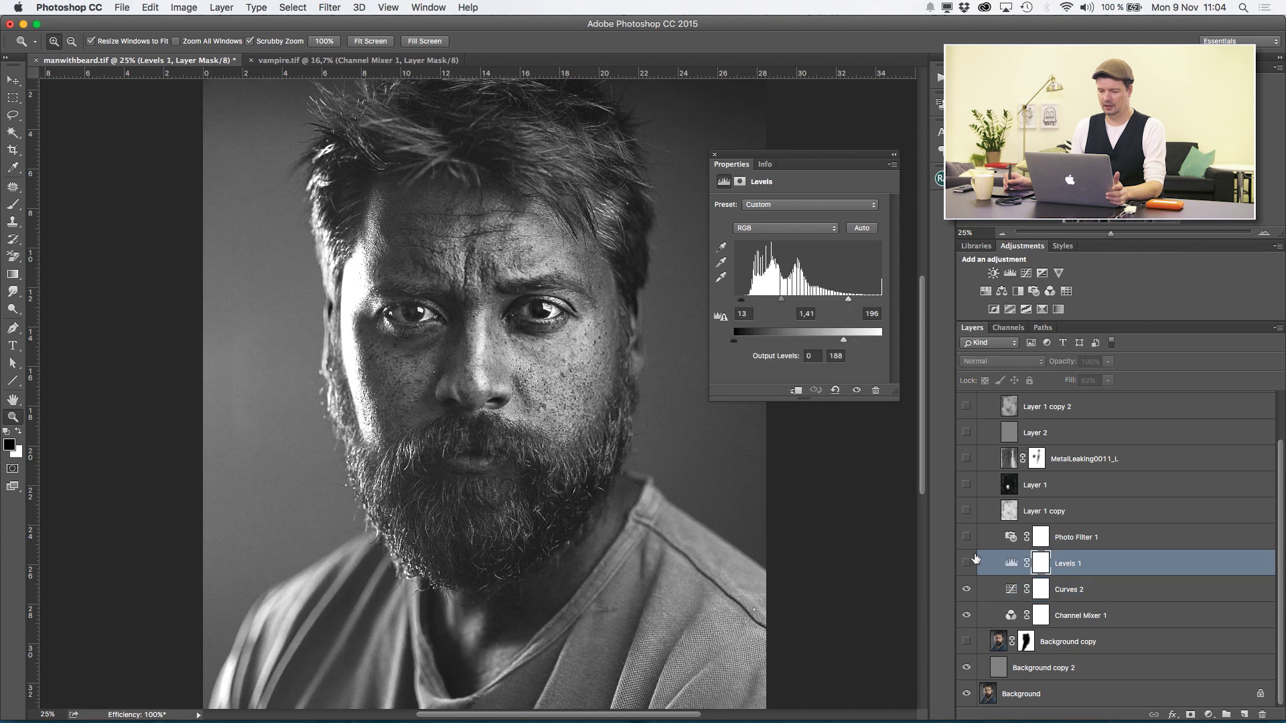
{"action": "left_click", "coordinate": [966, 564]}
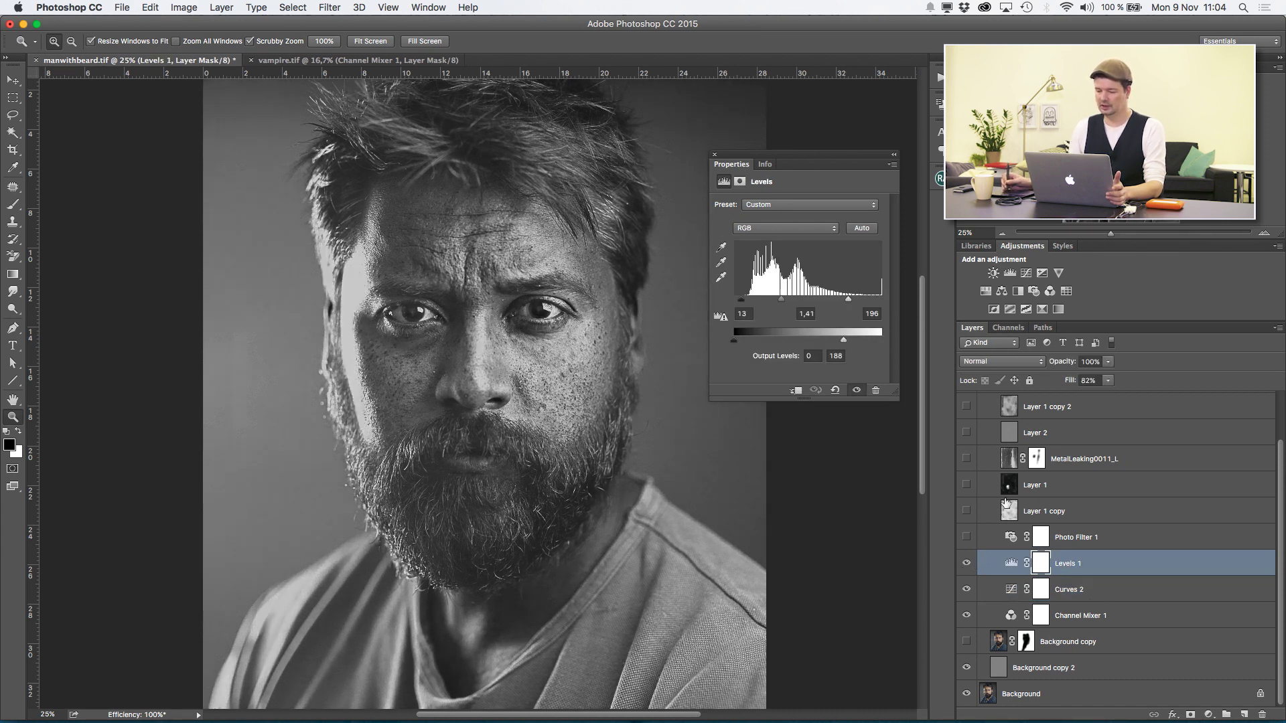
{"action": "mouse_move", "coordinate": [844, 341]}
{"action": "left_mouse_down"}
{"action": "mouse_move", "coordinate": [893, 343]}
{"action": "mouse_move", "coordinate": [842, 353]}
{"action": "left_mouse_up"}
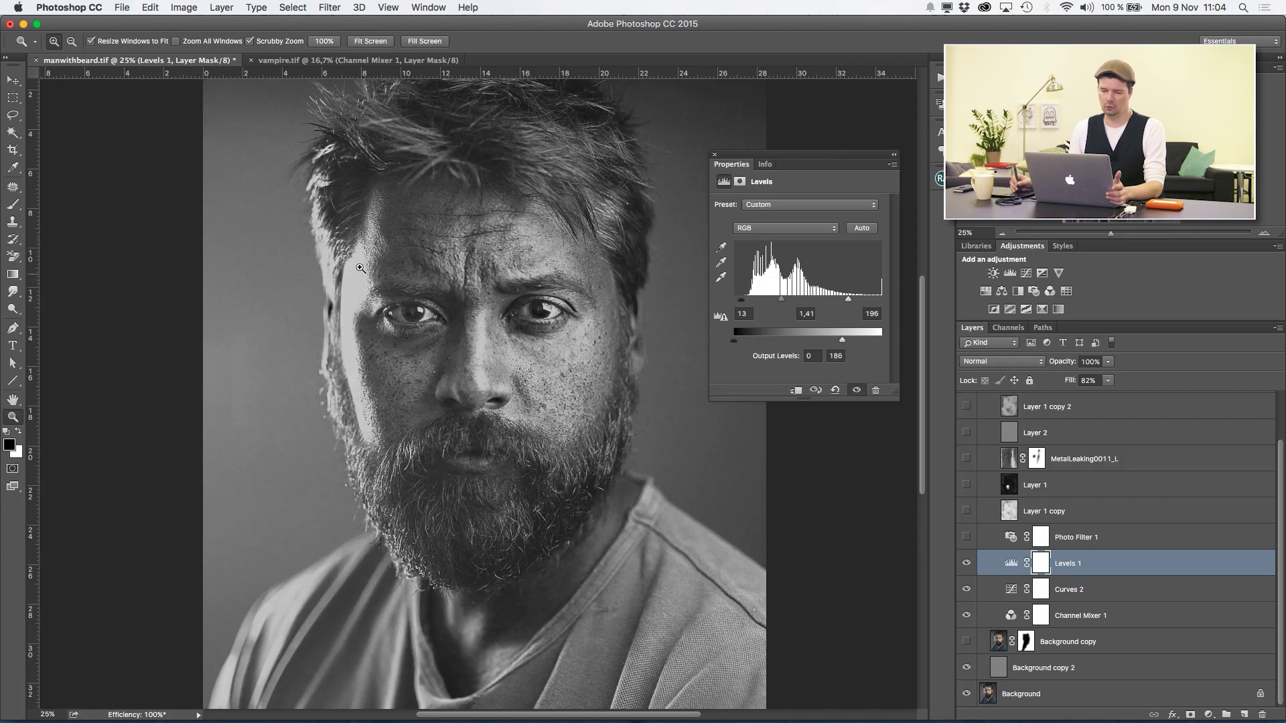
{"action": "left_click_drag", "start_coordinate": [844, 341], "coordinate": [857, 308]}
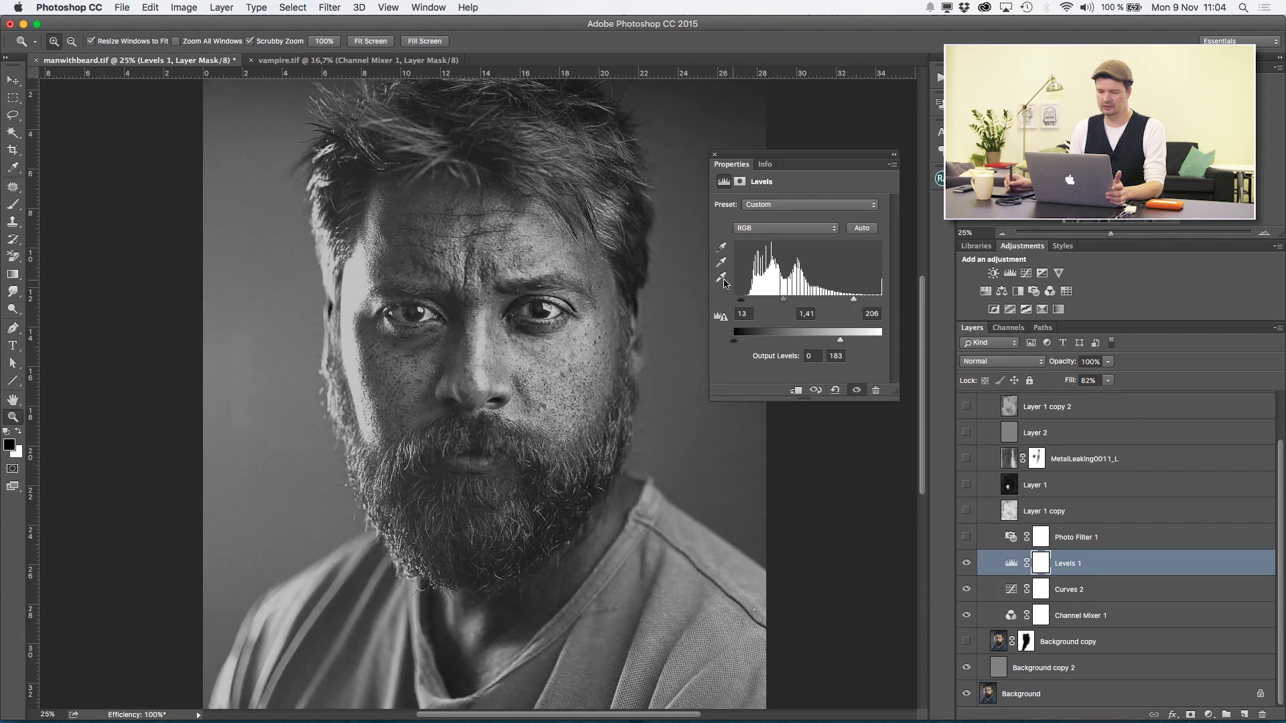
{"action": "left_click_drag", "start_coordinate": [744, 307], "coordinate": [745, 307]}
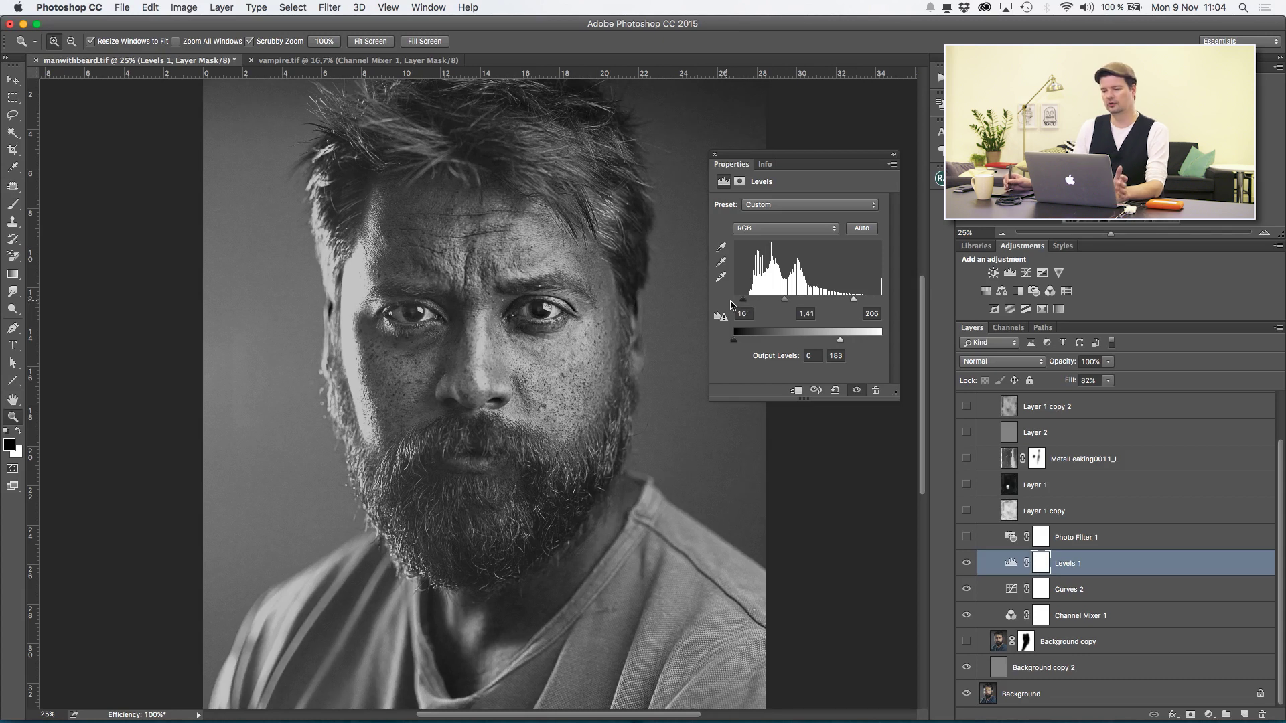
{"action": "left_click_drag", "start_coordinate": [841, 341], "coordinate": [832, 343]}
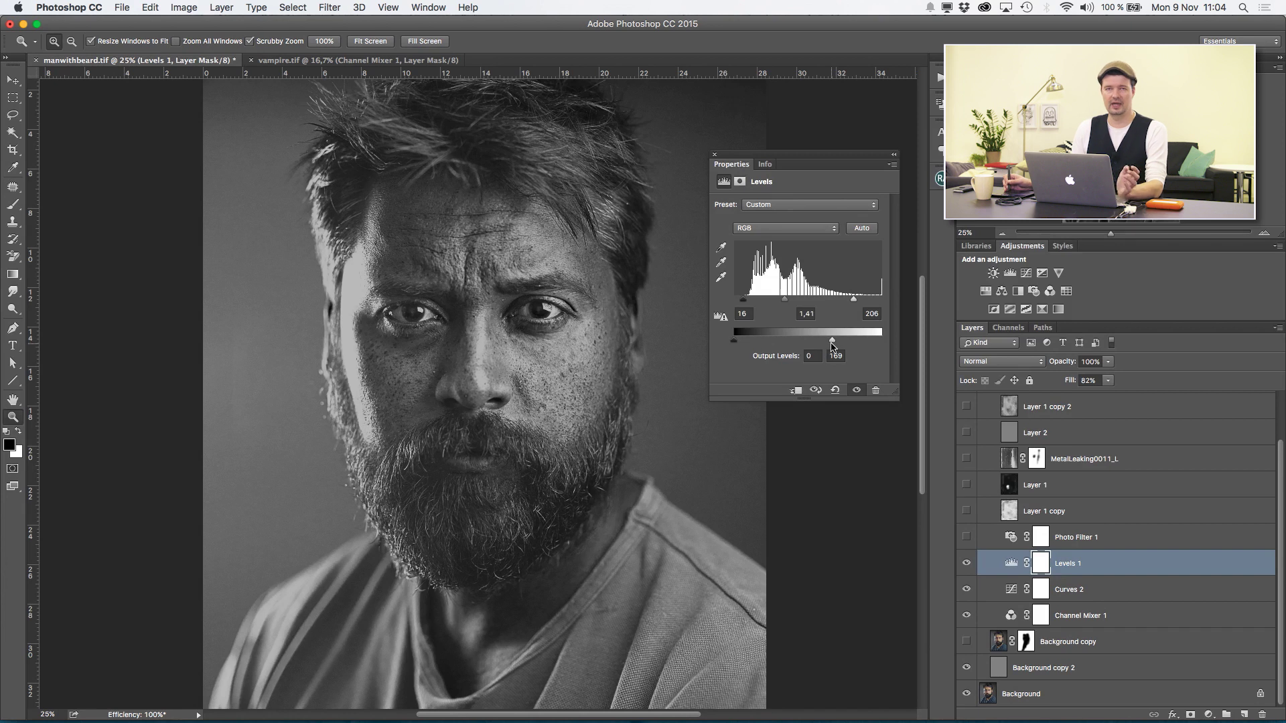
- Turn on Photo Filter 1 with Sepia at 26% density and close its settings panel
{"action": "left_click", "coordinate": [978, 543]}
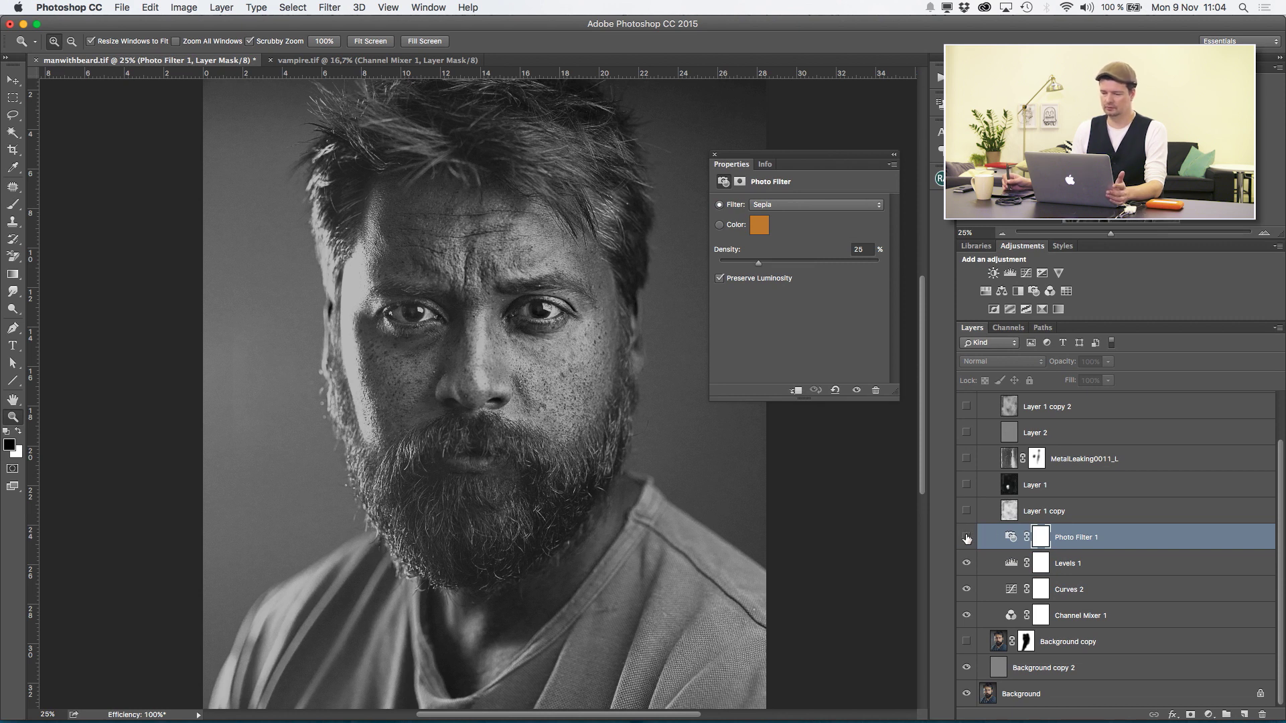
{"action": "left_click", "coordinate": [965, 533]}
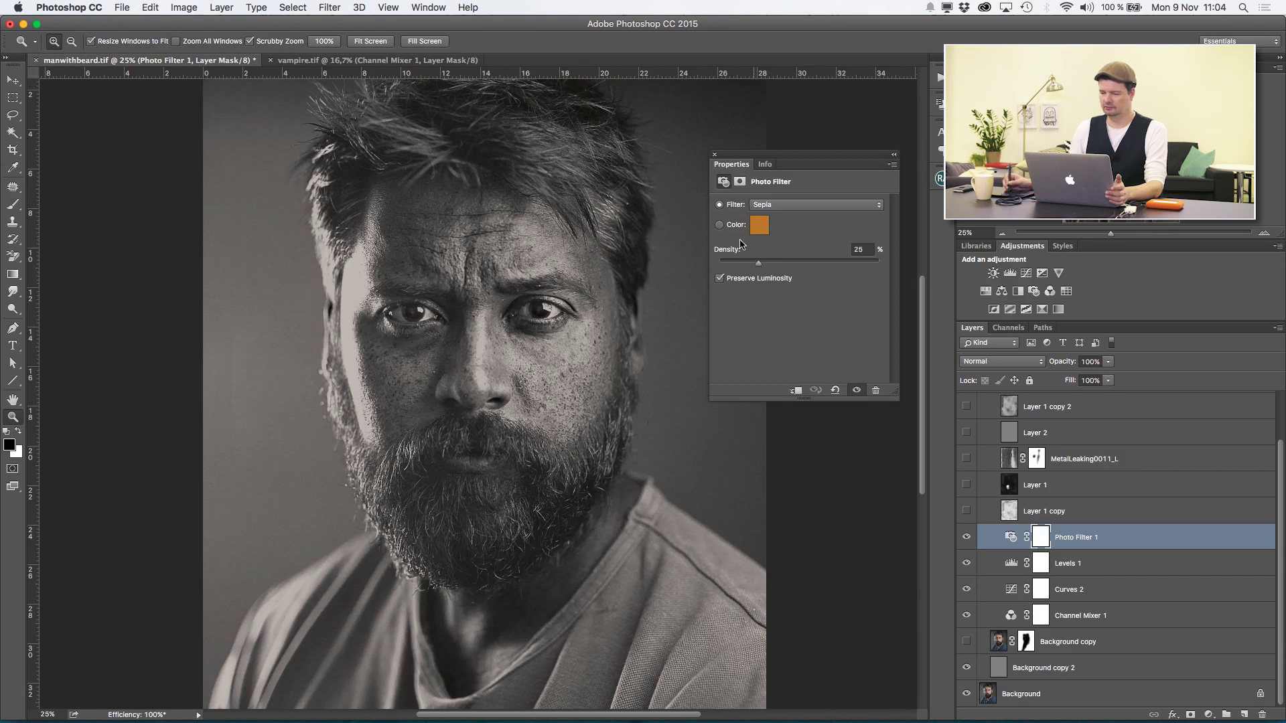
{"action": "left_click_drag", "start_coordinate": [759, 259], "coordinate": [763, 263]}
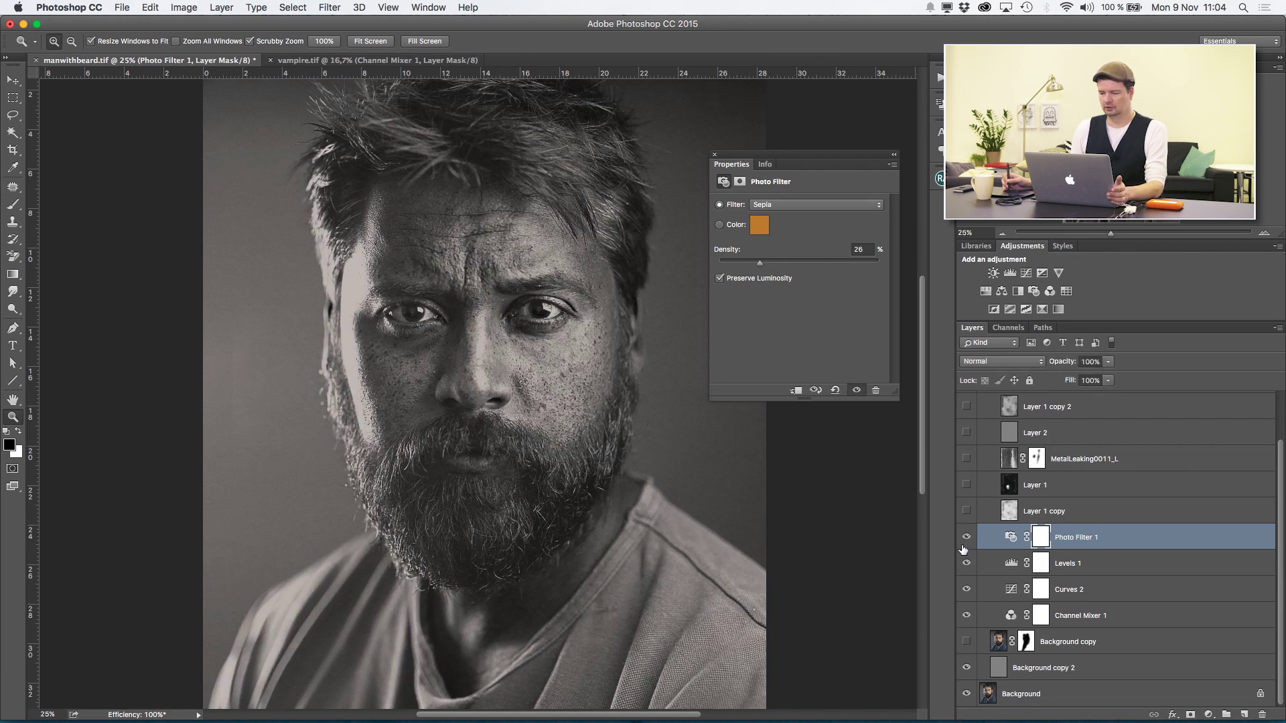
{"action": "left_click", "coordinate": [714, 155]}
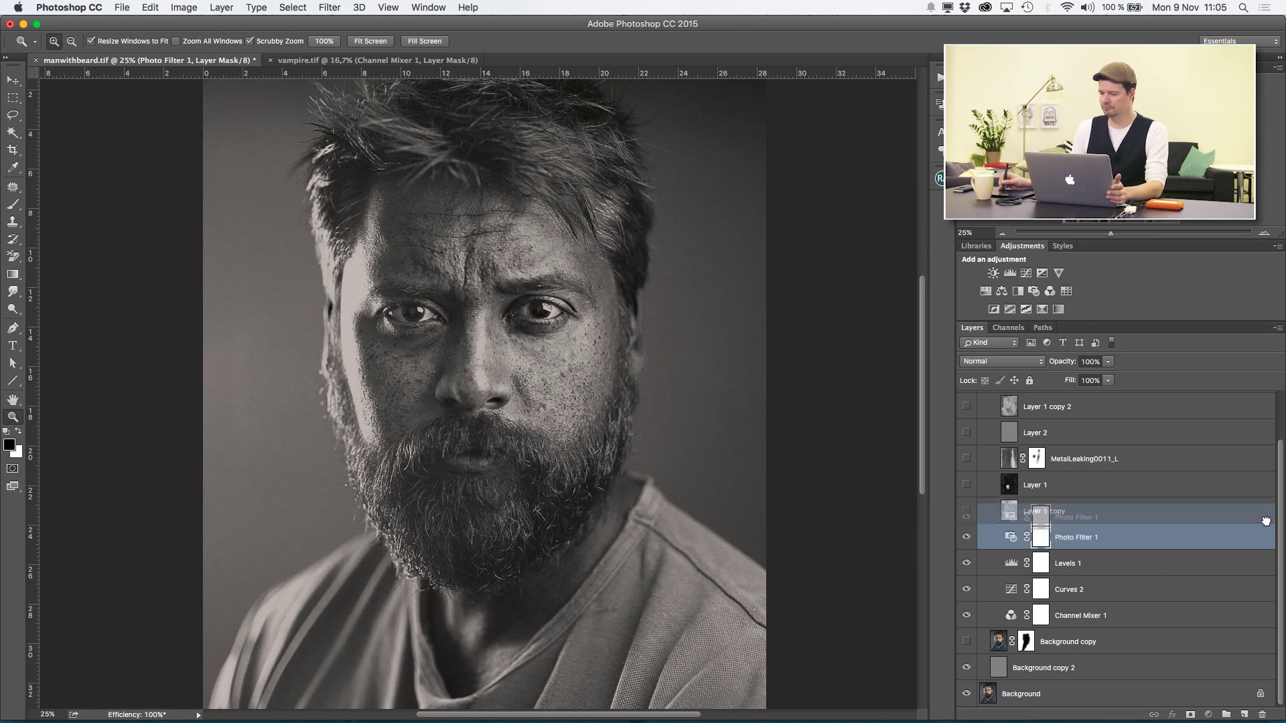
- Select Layer 1 copy and turn on its Multiply grunge texture over the sepia portrait
{"action": "left_click_drag", "start_coordinate": [1280, 536], "coordinate": [1284, 475]}
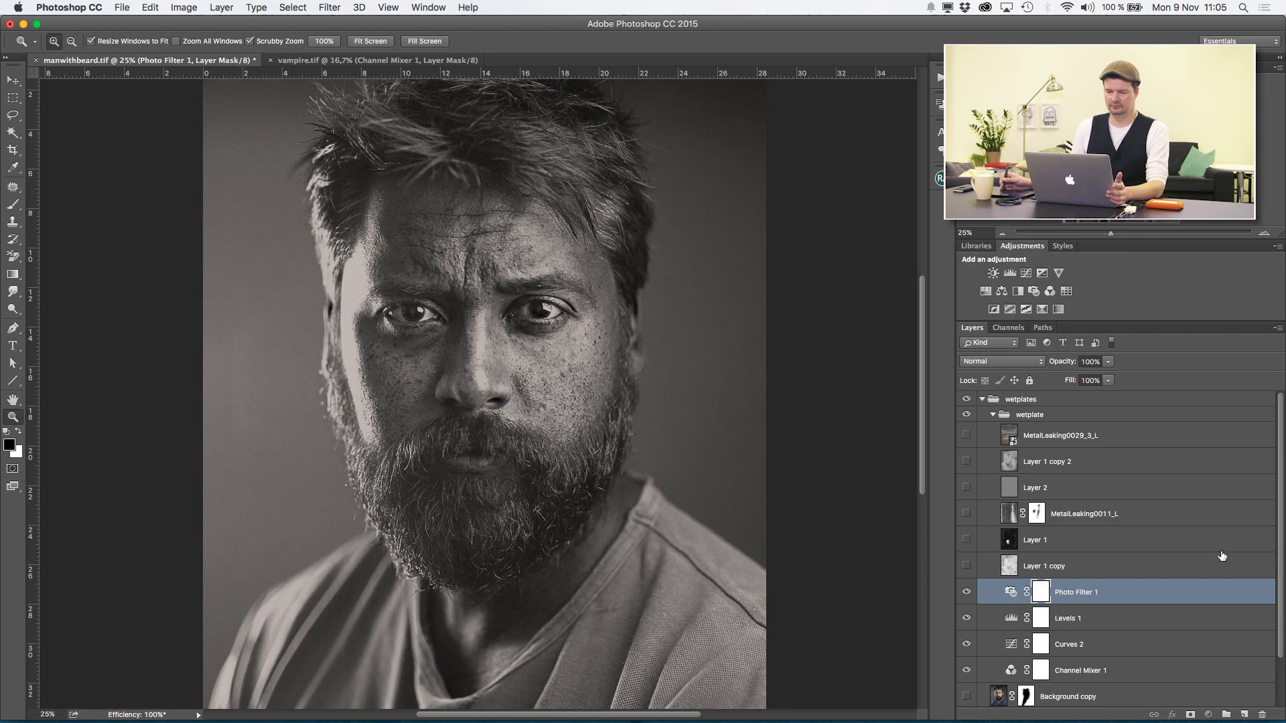
{"action": "left_click", "coordinate": [1065, 569]}
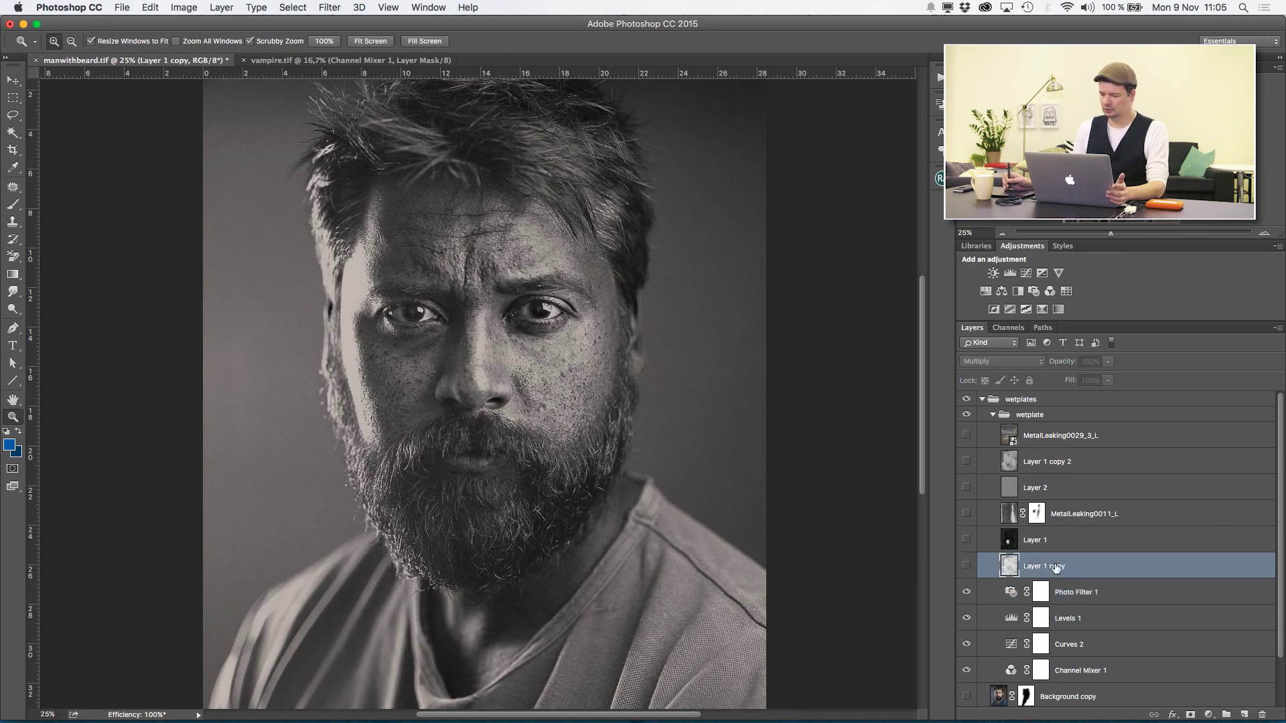
{"action": "left_click", "coordinate": [966, 567]}
{"action": "left_click", "coordinate": [966, 566]}
- Inspect the texture at 100% and zoomed out, then hide the dark Layer 1
{"action": "key", "text": "super+minus"}
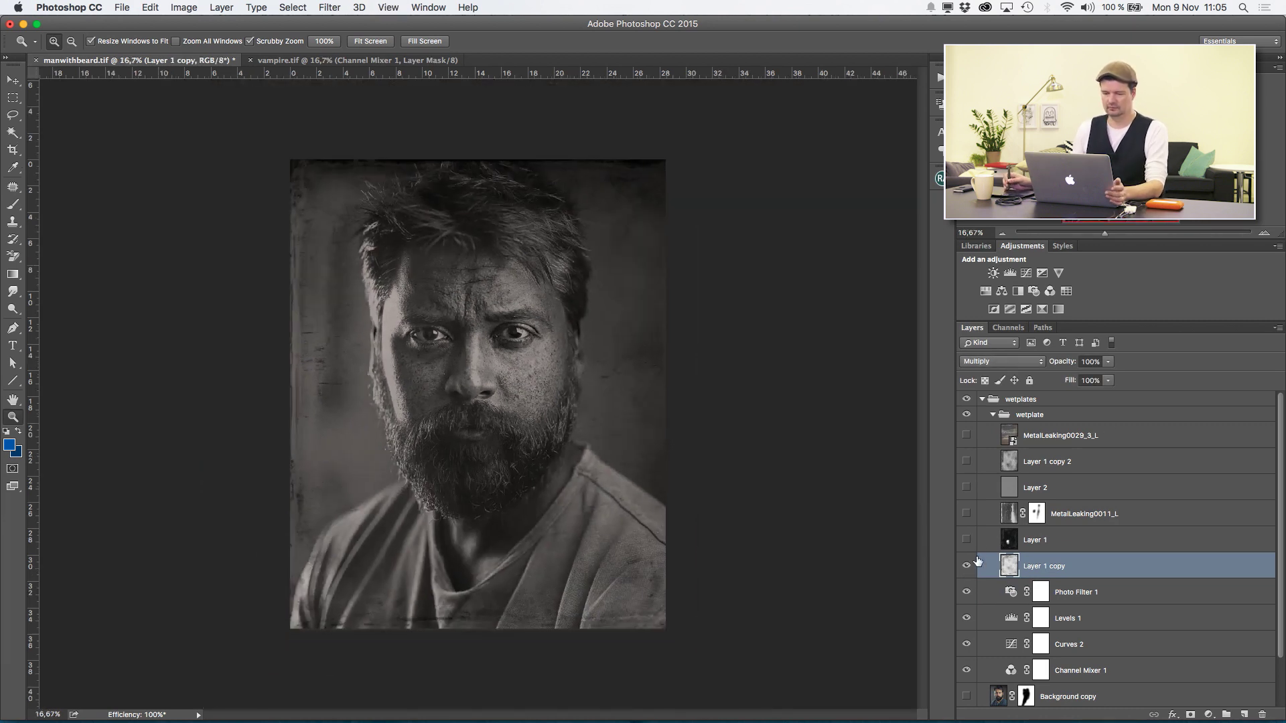
{"action": "double_click", "coordinate": [12, 418]}
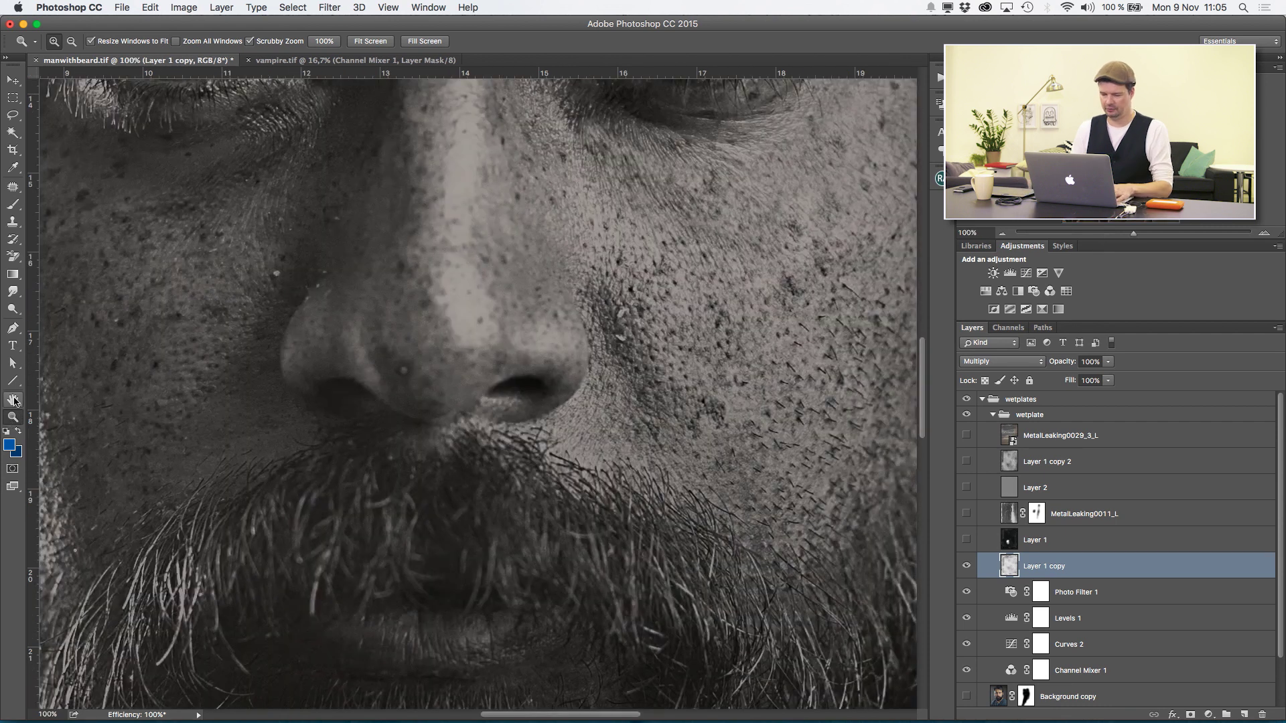
{"action": "key", "text": "super+minus"}
{"action": "key", "text": "super+minus"}
{"action": "key", "text": "super+minus"}
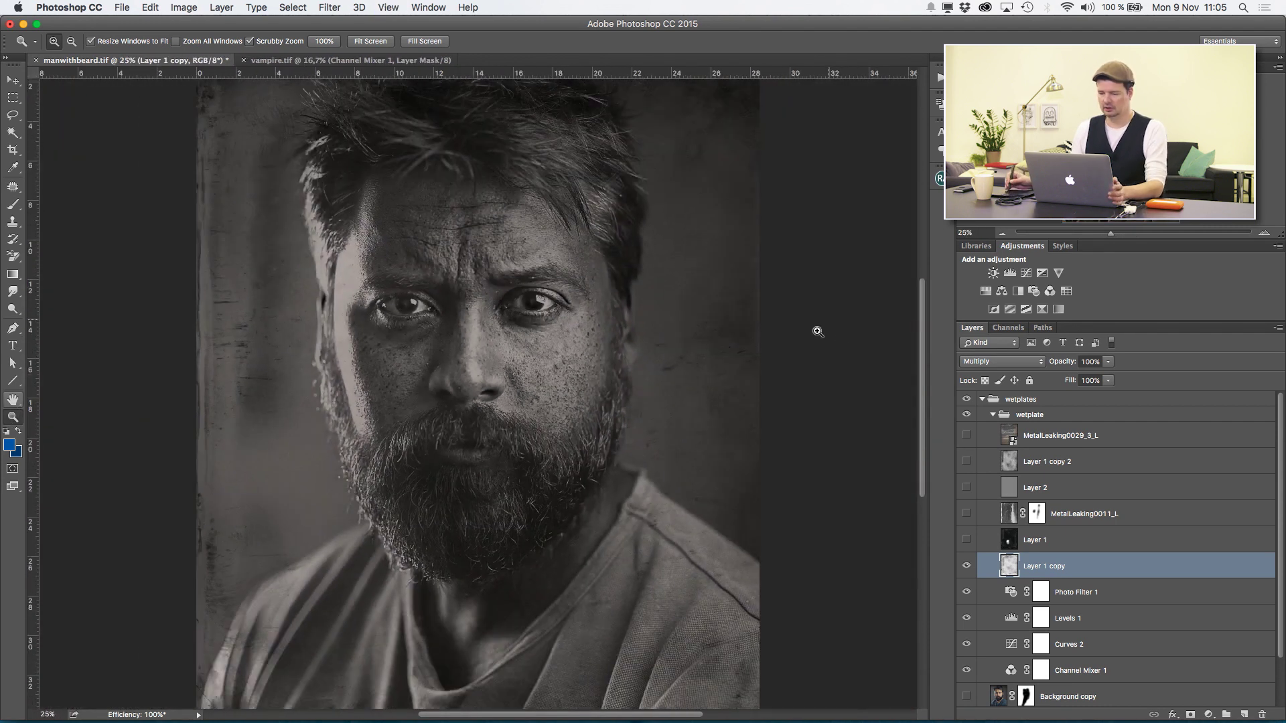
{"action": "scroll", "coordinate": [921, 404], "scroll_direction": "up", "scroll_amount": 2}
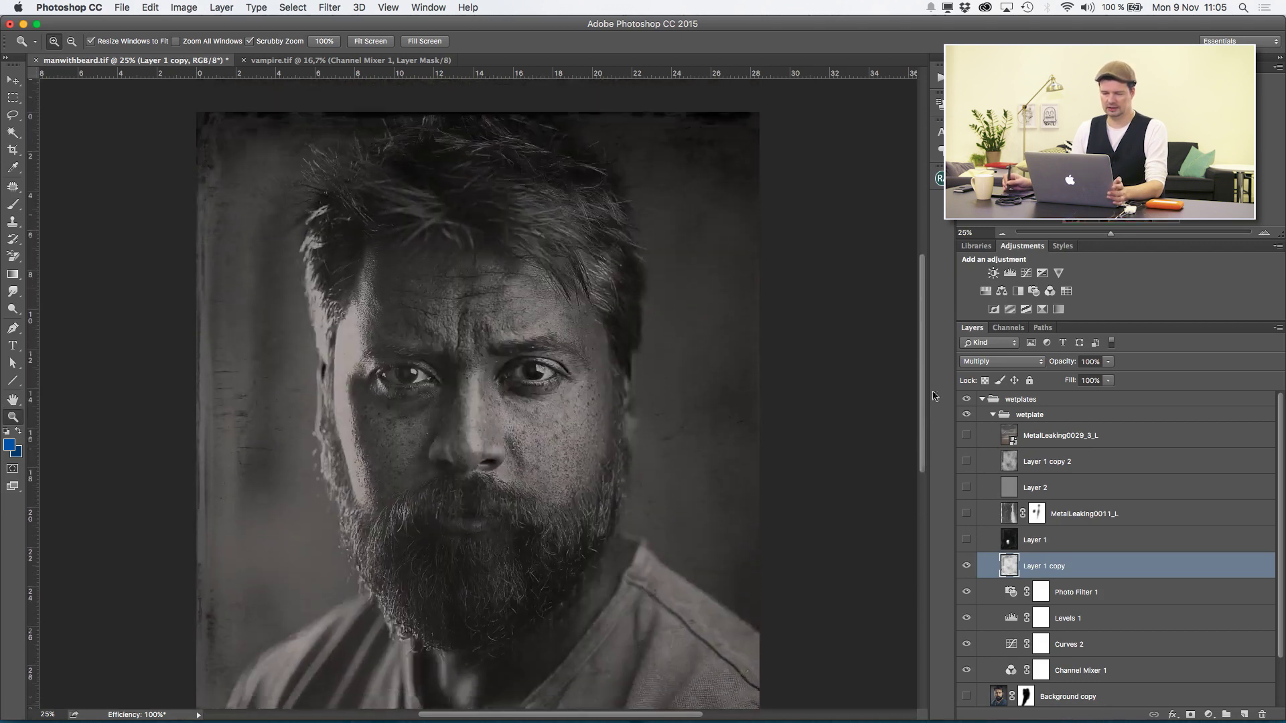
{"action": "scroll", "coordinate": [925, 408], "scroll_direction": "up", "scroll_amount": 3}
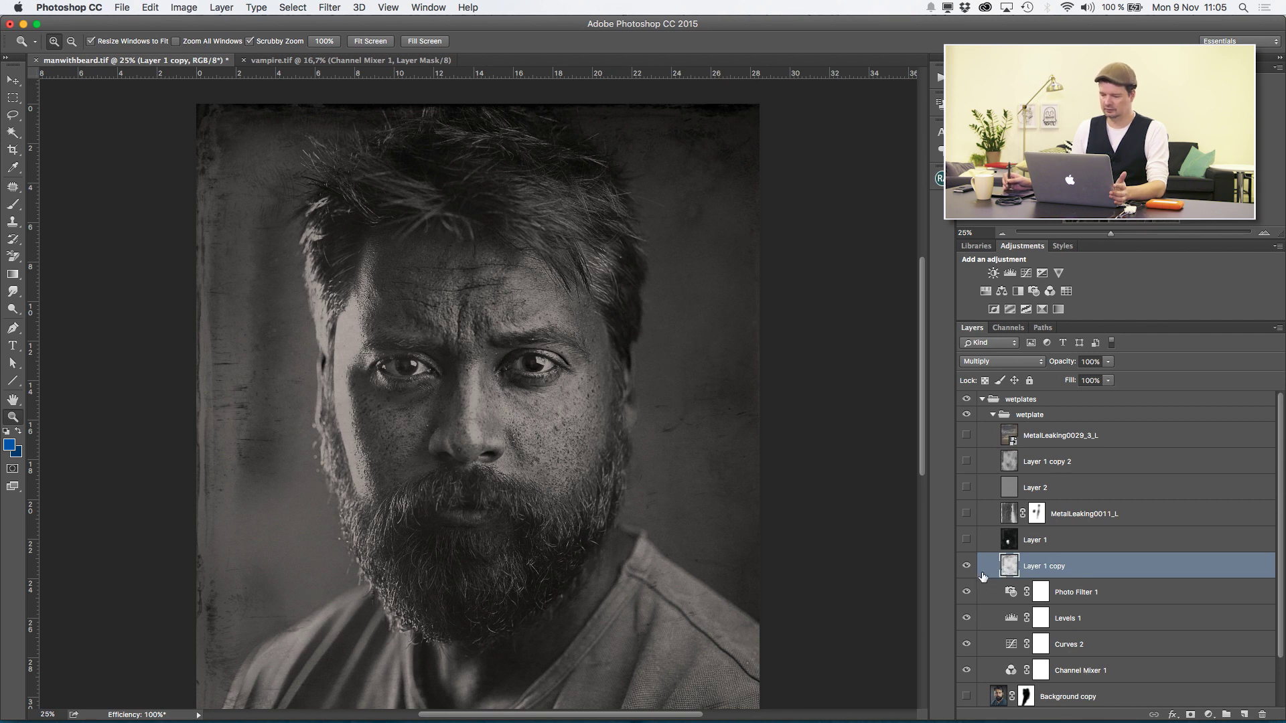
{"action": "left_click", "coordinate": [967, 541]}
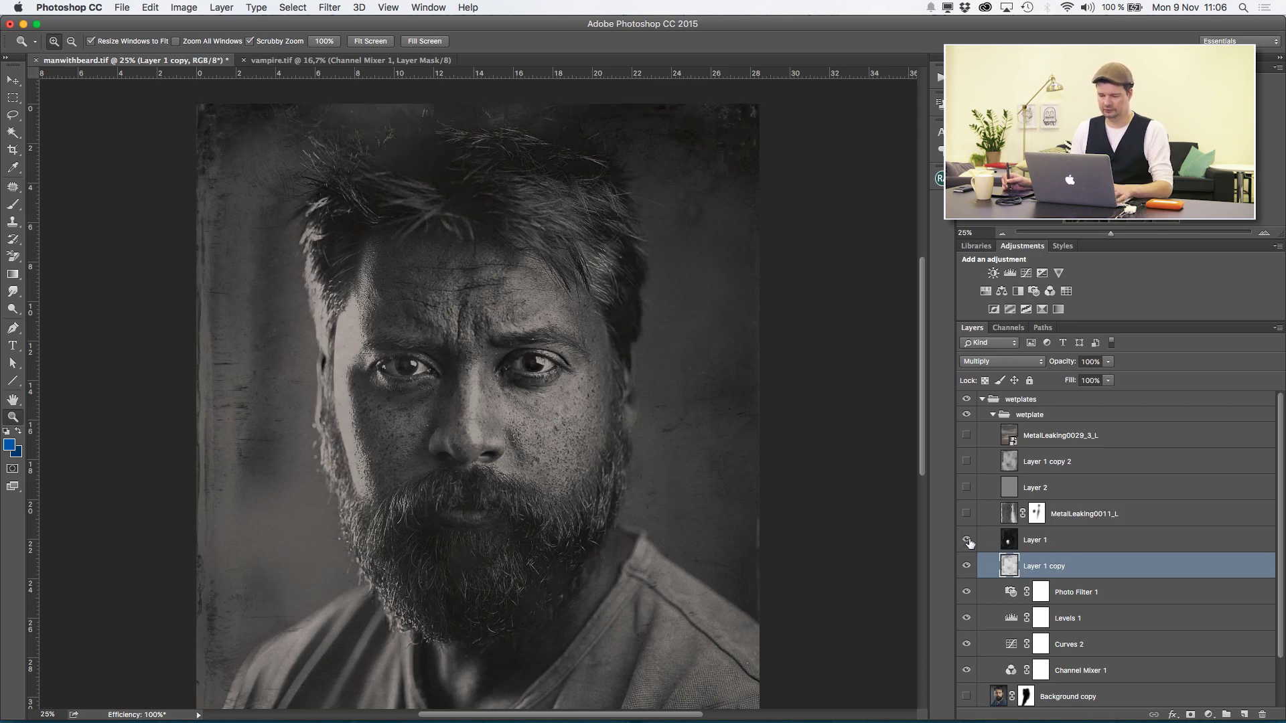
- Select Layer 1 (Lighten), compare it hidden and shown, and reframe the portrait view
{"action": "left_click", "coordinate": [1030, 542]}
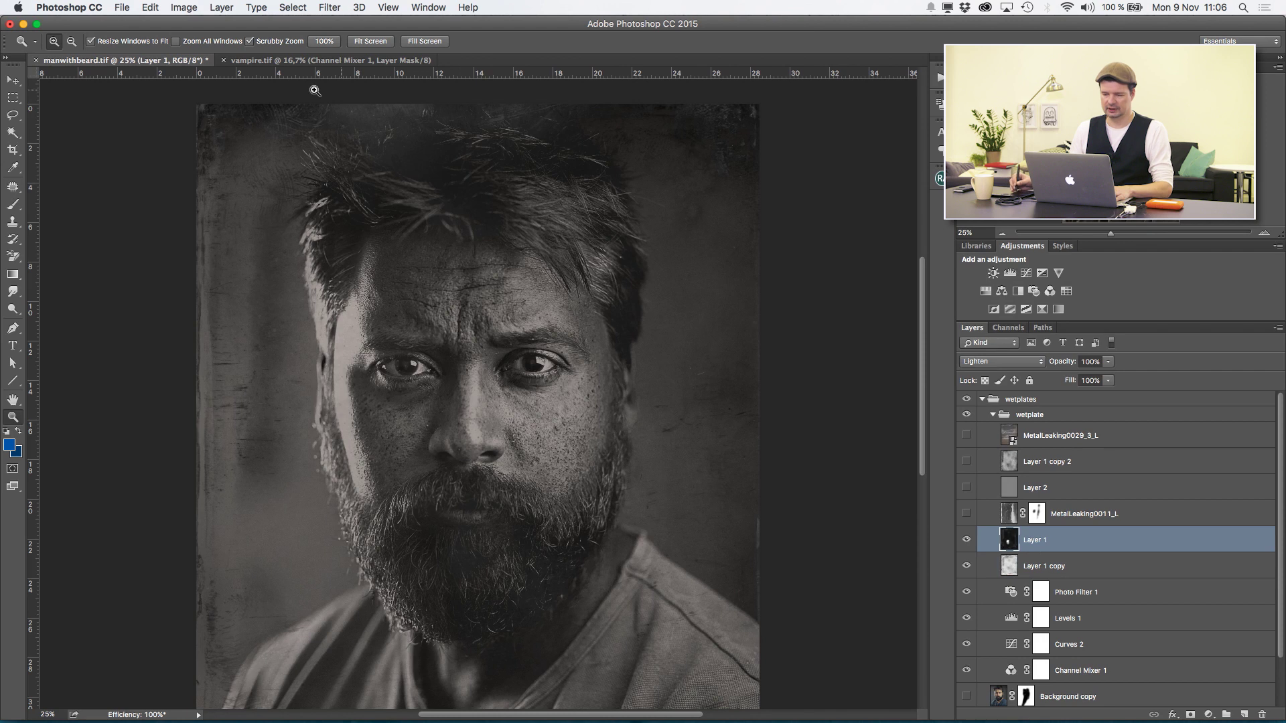
{"action": "left_click_drag", "start_coordinate": [501, 437], "coordinate": [511, 335]}
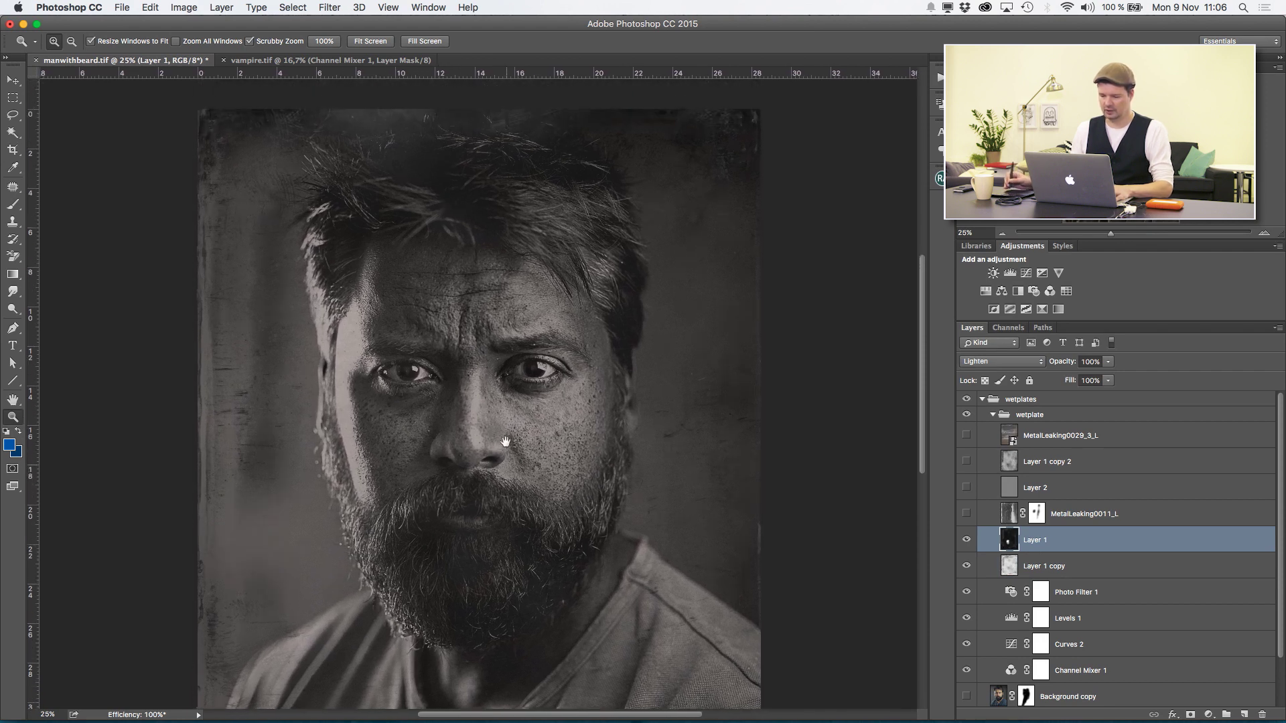
{"action": "left_click", "coordinate": [967, 541]}
{"action": "left_click", "coordinate": [967, 541]}
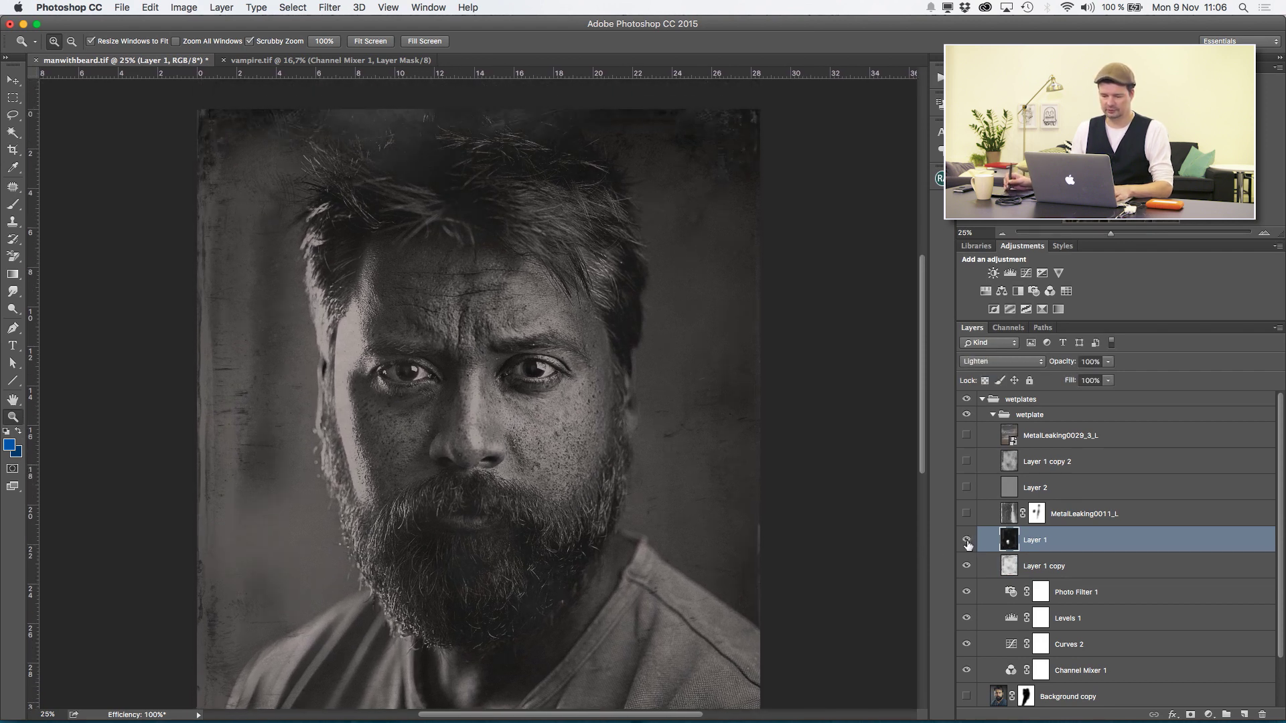
{"action": "left_click_drag", "start_coordinate": [660, 545], "coordinate": [647, 479]}
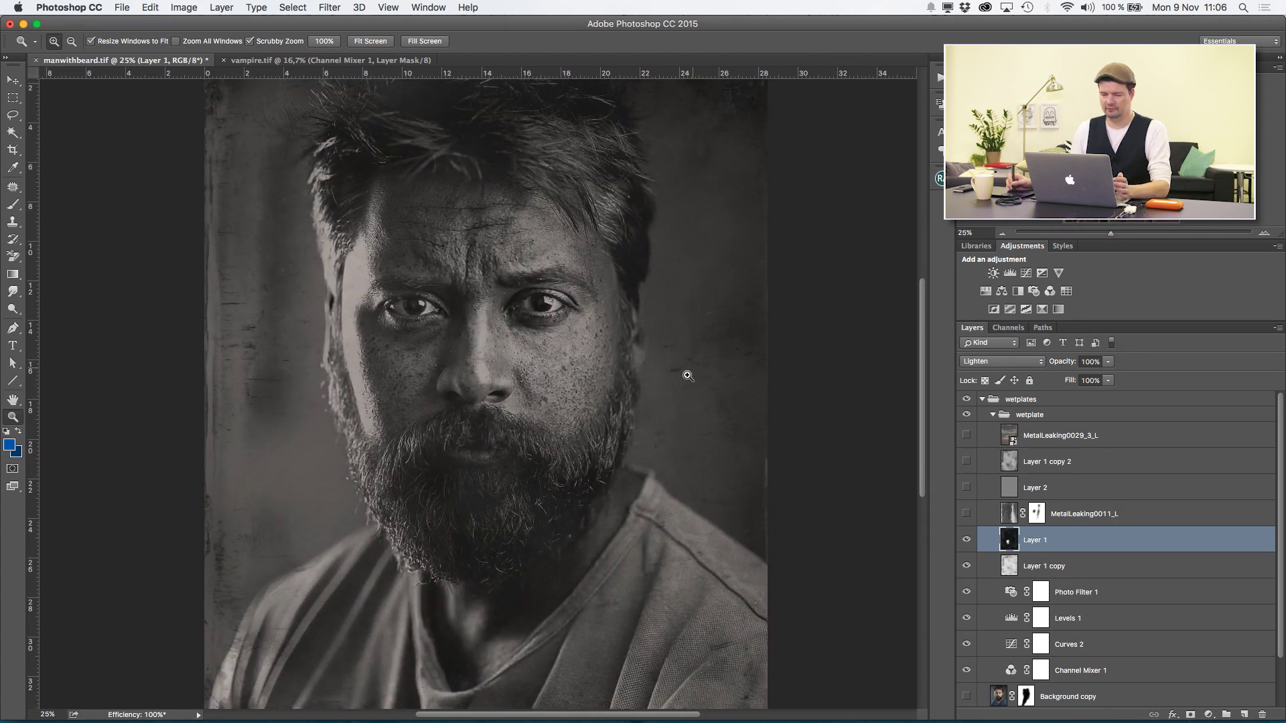
{"action": "mouse_move", "coordinate": [684, 380]}
{"action": "left_mouse_down"}
{"action": "mouse_move", "coordinate": [663, 381]}
{"action": "mouse_move", "coordinate": [687, 382]}
{"action": "left_mouse_up"}
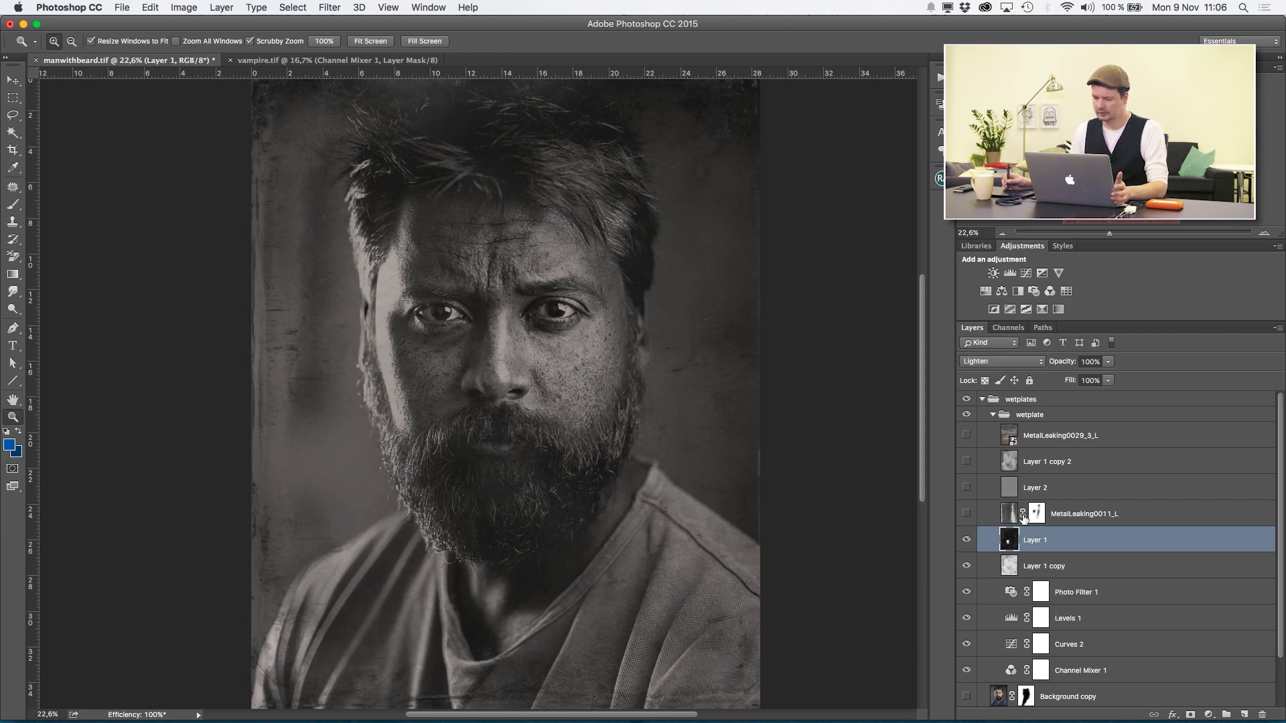
- Turn on the MetalLeaking0011_L texture (Soft Light, 48% fill), toggling it to compare the portrait
{"action": "left_click", "coordinate": [1008, 516]}
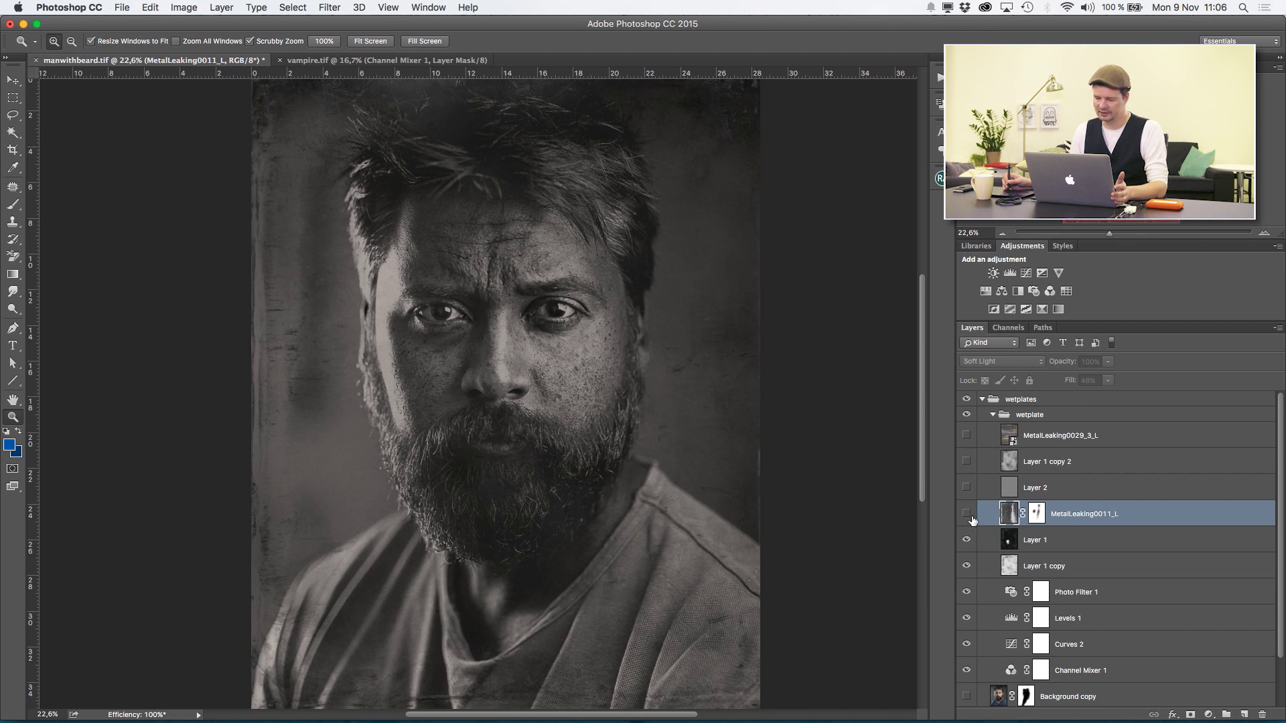
{"action": "left_click", "coordinate": [965, 515]}
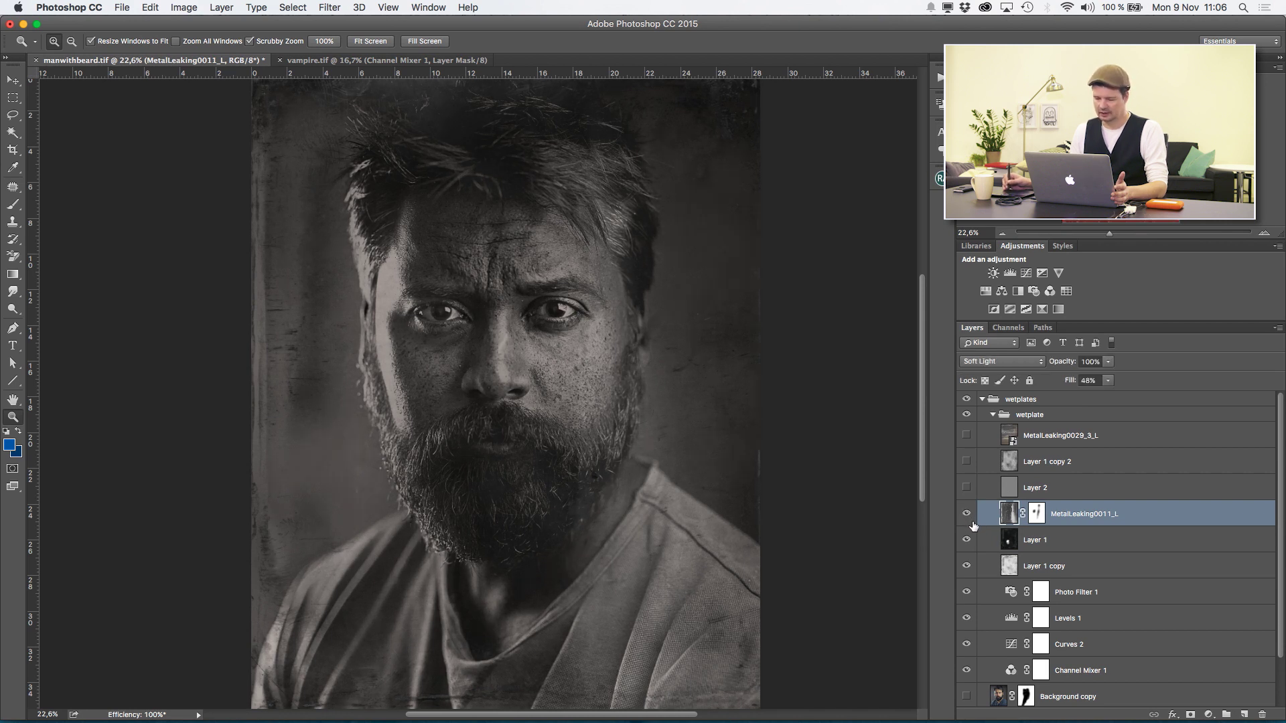
{"action": "left_click", "coordinate": [967, 513]}
{"action": "left_click", "coordinate": [967, 513]}
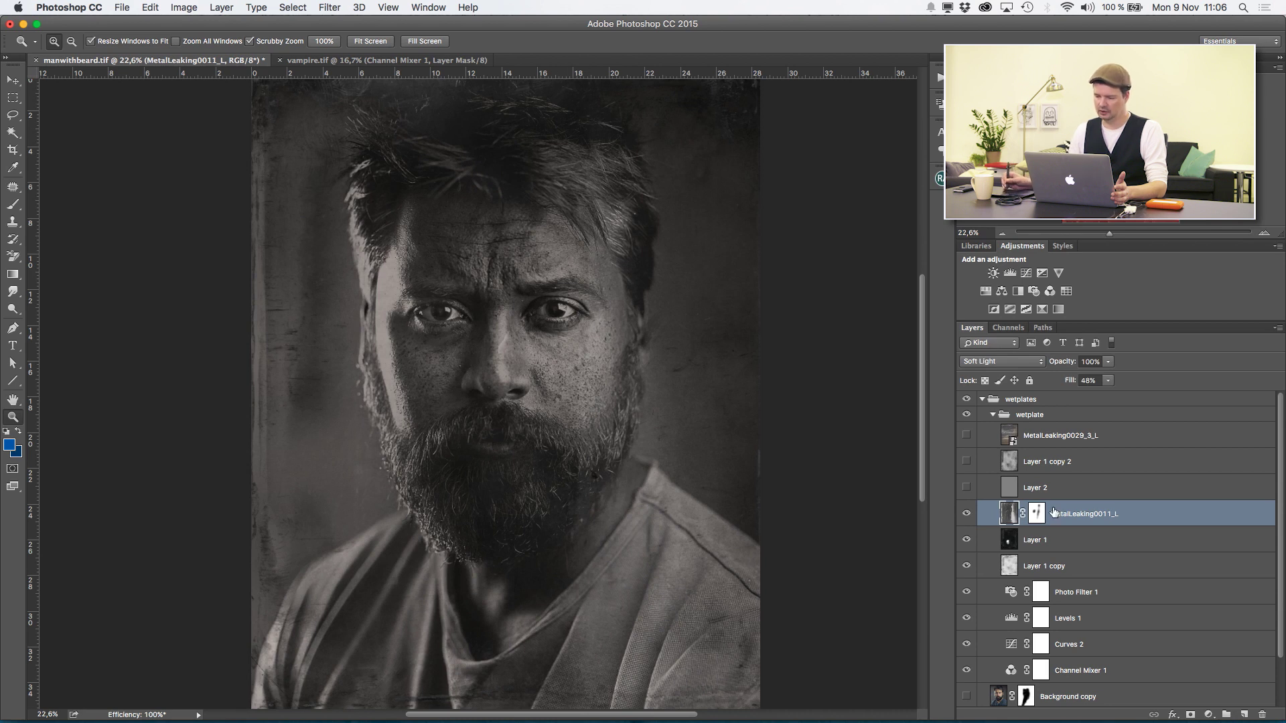
{"action": "left_click", "coordinate": [966, 515]}
{"action": "left_click", "coordinate": [967, 515]}
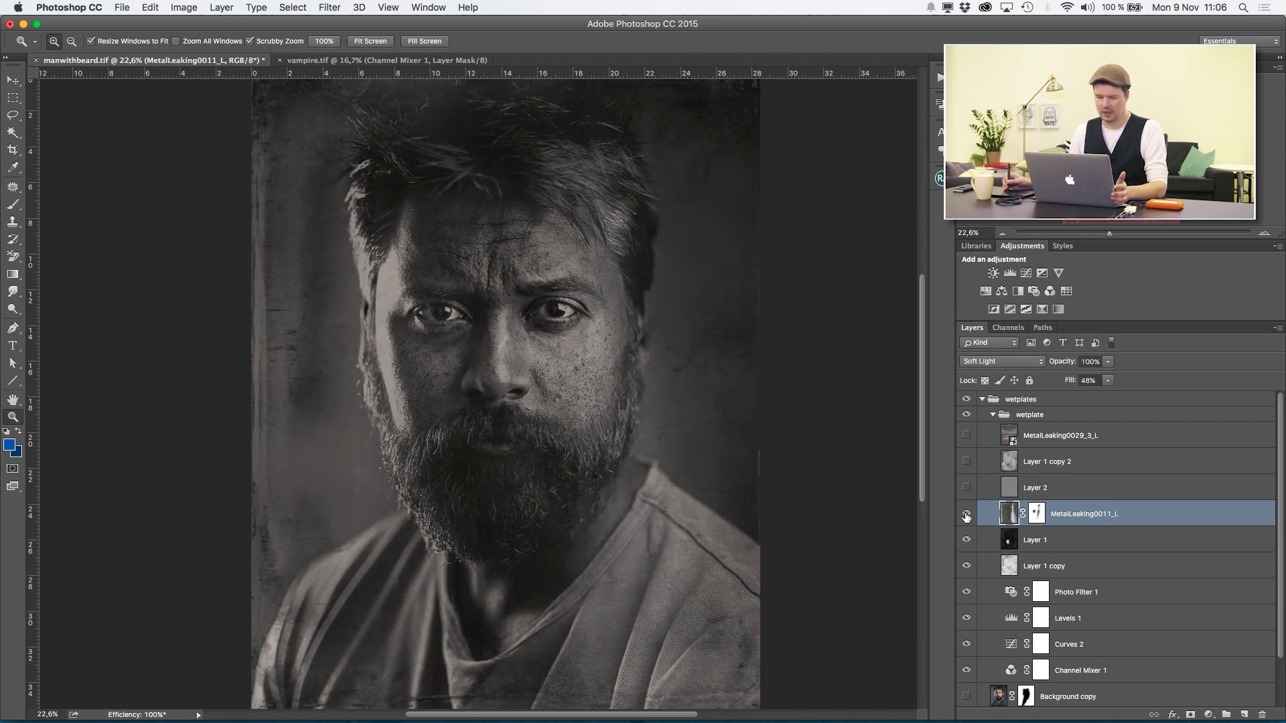
{"action": "left_click", "coordinate": [967, 513]}
{"action": "left_click", "coordinate": [967, 514]}
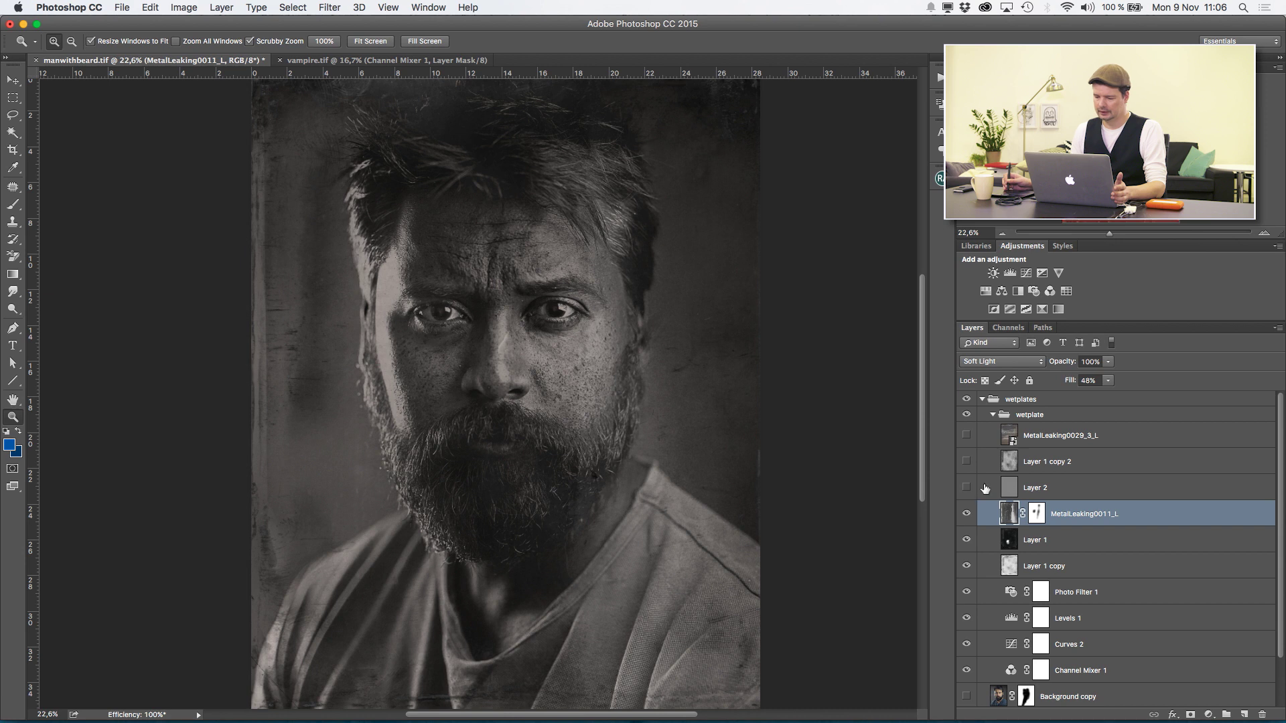
- Turn on Layer 2's Overlay grain at 52% fill, checking it at 100% zoom on the cheek
{"action": "left_click", "coordinate": [1055, 498]}
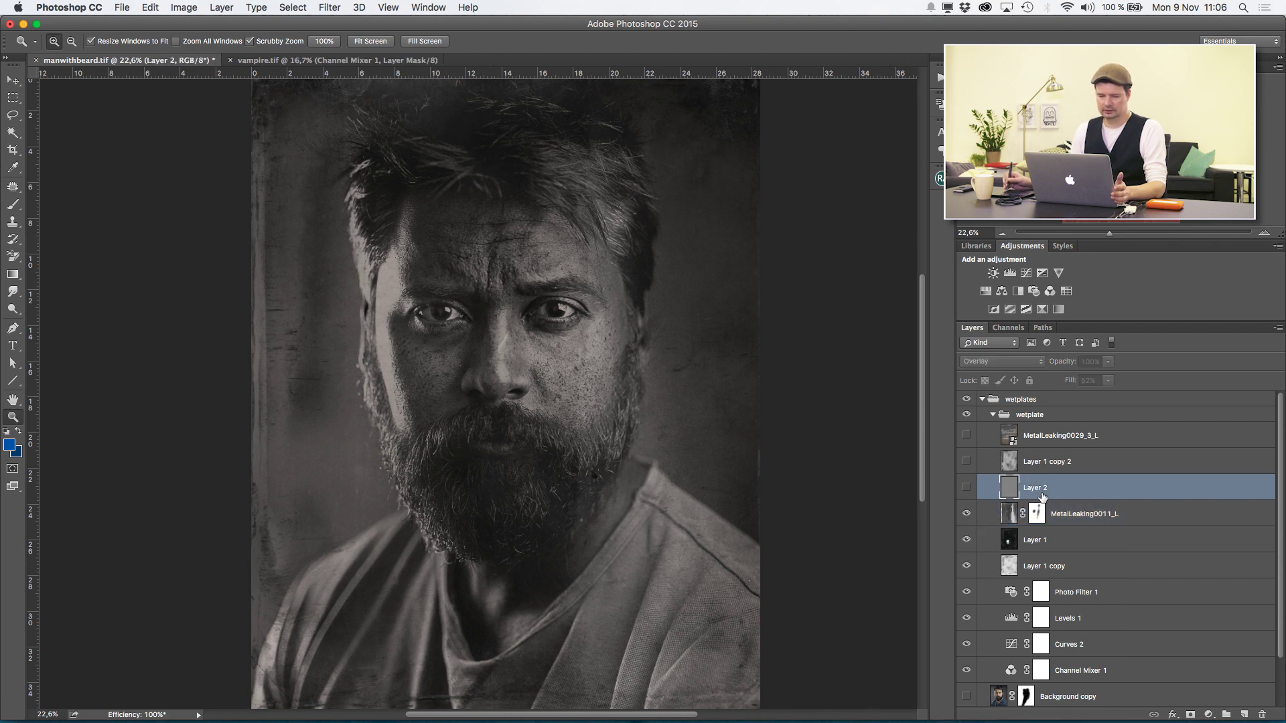
{"action": "double_click", "coordinate": [20, 415]}
{"action": "key", "text": "v"}
{"action": "left_click_drag", "start_coordinate": [746, 474], "coordinate": [258, 460]}
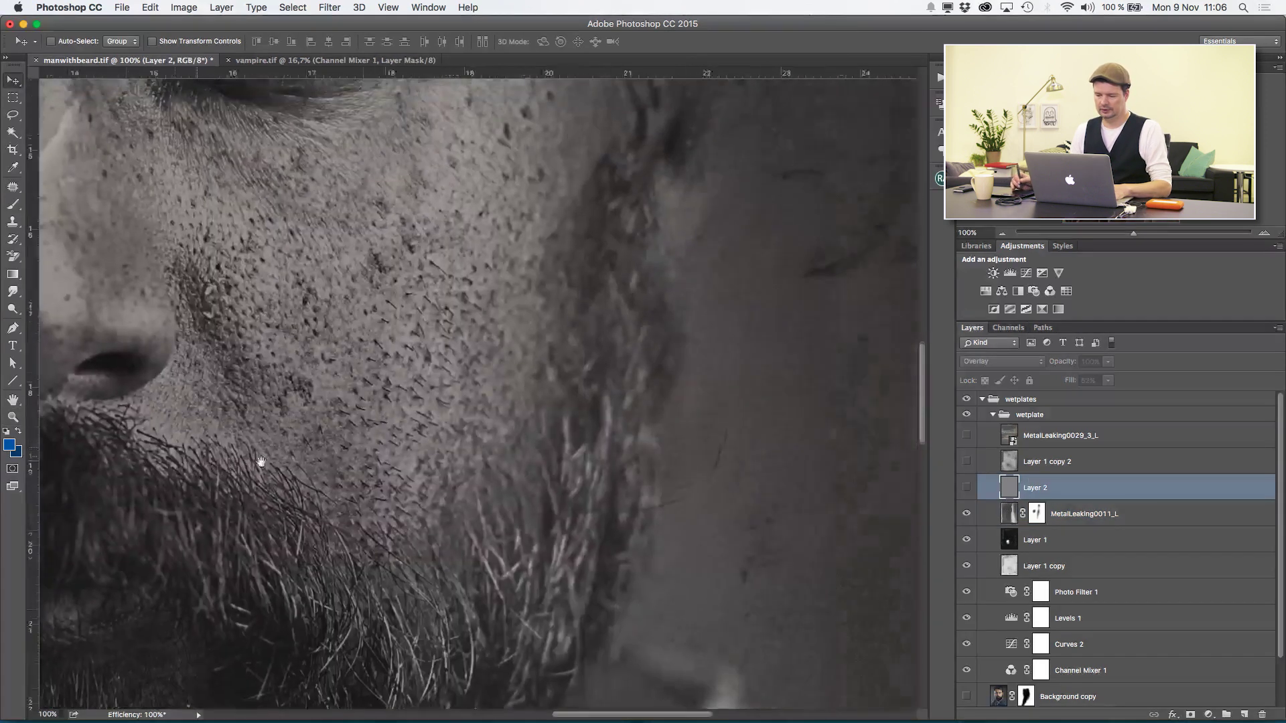
{"action": "left_click_drag", "start_coordinate": [750, 466], "coordinate": [569, 453]}
{"action": "left_click", "coordinate": [966, 489]}
{"action": "left_click", "coordinate": [967, 491]}
{"action": "left_click", "coordinate": [966, 491]}
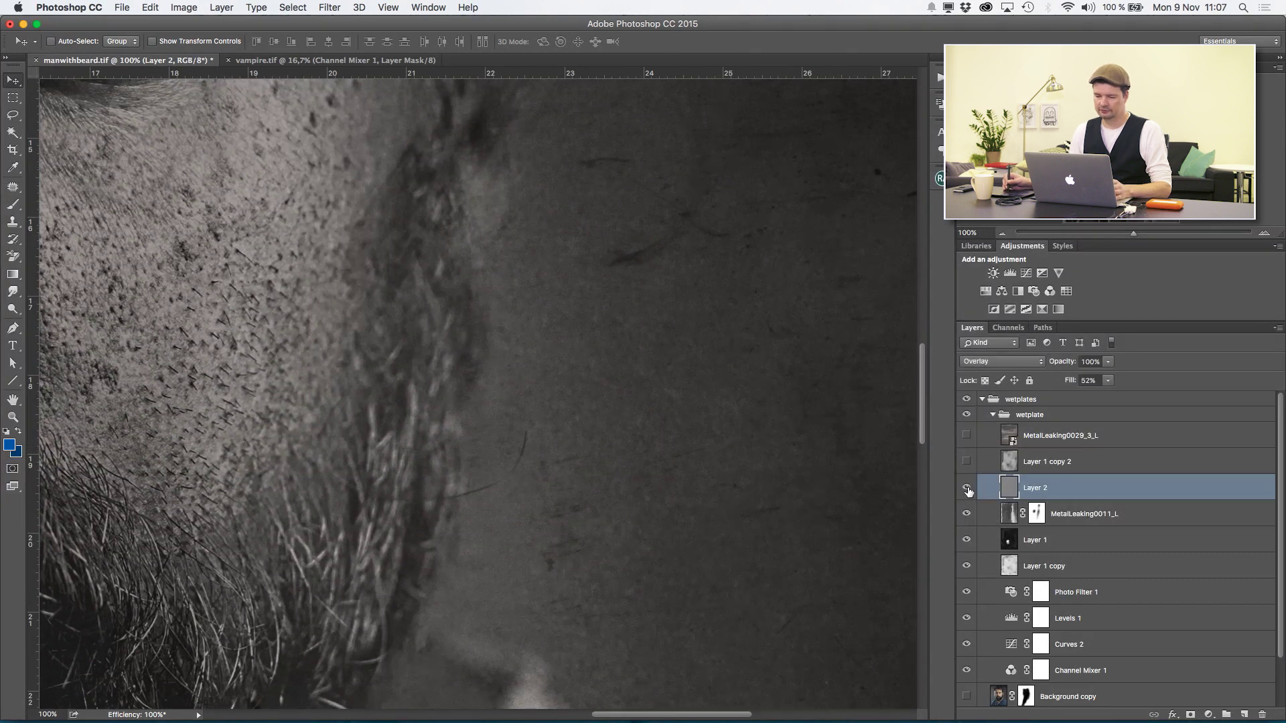
{"action": "key", "text": "super+minus"}
{"action": "key", "text": "super+minus"}
{"action": "key", "text": "super+minus"}
{"action": "key", "text": "super+minus"}
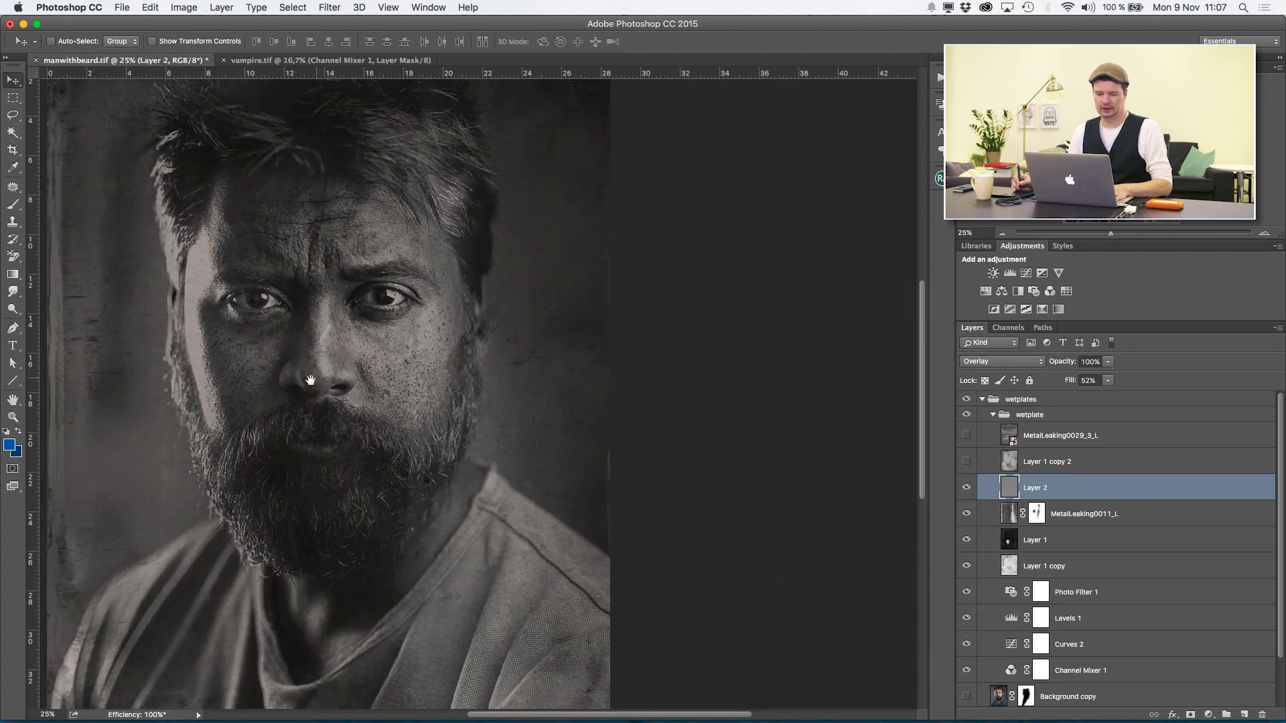
{"action": "scroll", "coordinate": [469, 388], "scroll_direction": "left", "scroll_amount": 5}
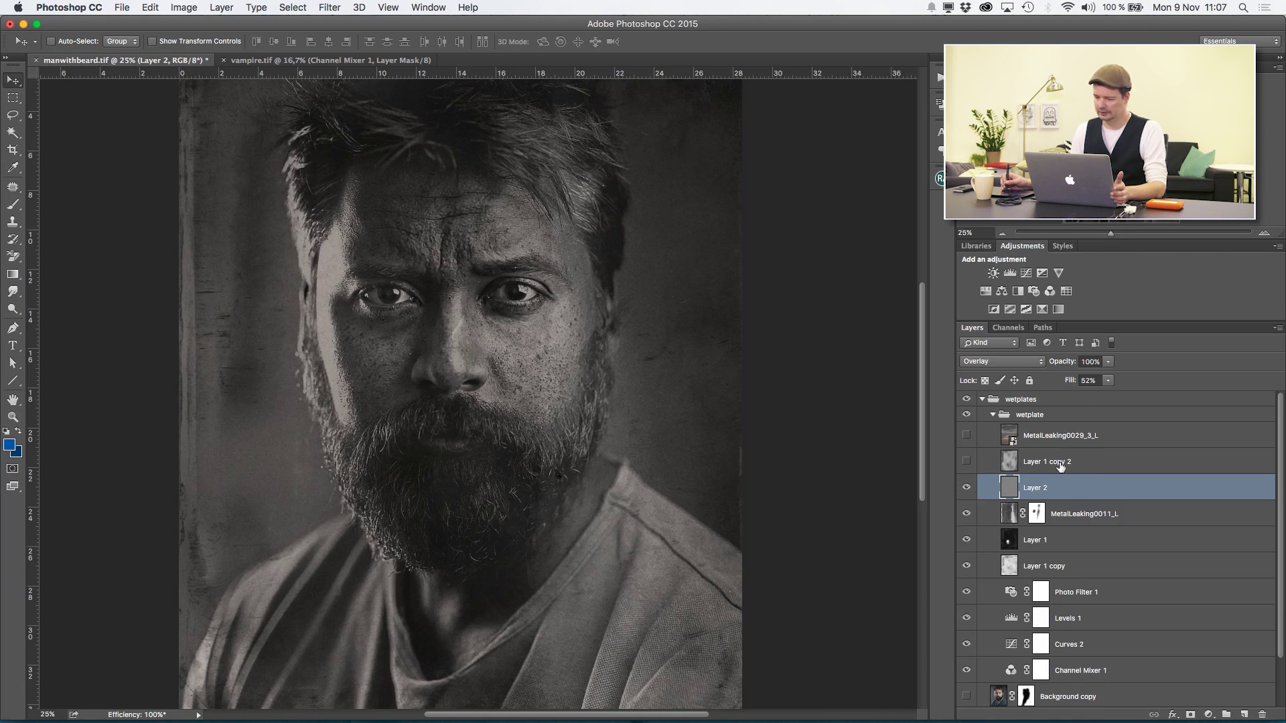
- Turn on the Darken-mode Layer 1 copy 2, comparing the portrait with and without it
{"action": "left_click", "coordinate": [1061, 467]}
{"action": "left_click", "coordinate": [966, 462]}
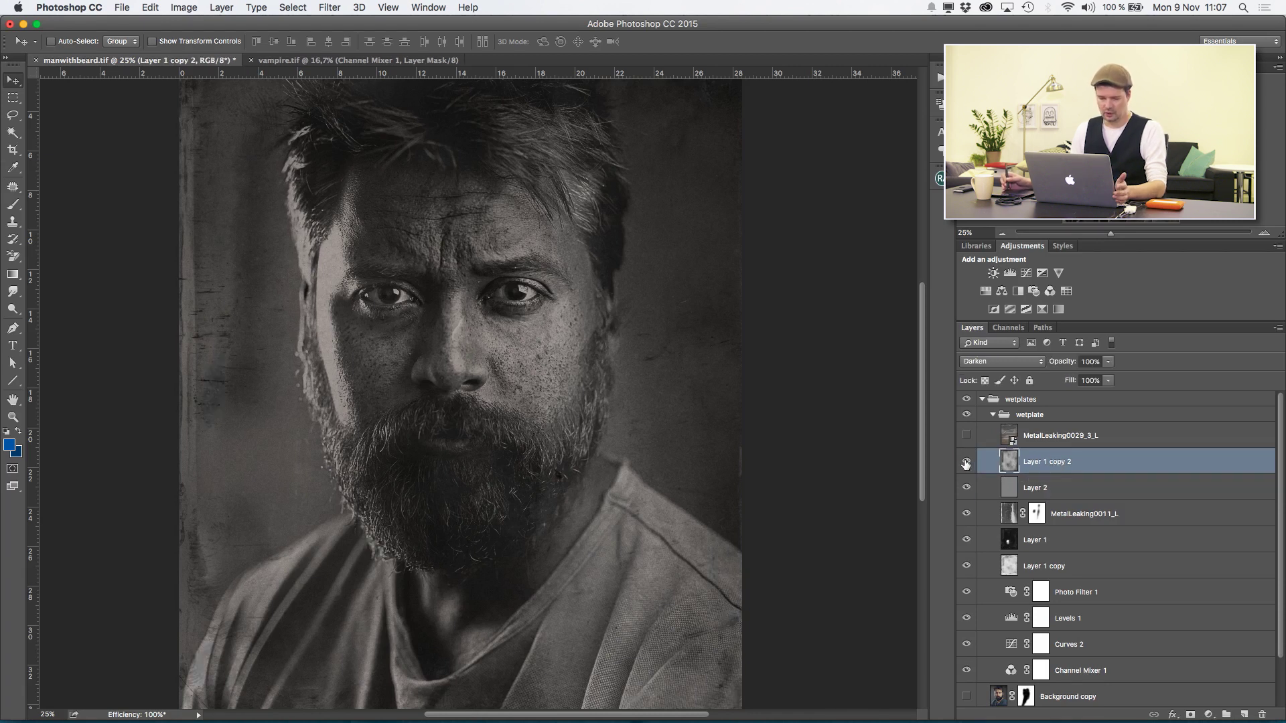
{"action": "key", "text": "super+minus"}
{"action": "left_click", "coordinate": [966, 462]}
{"action": "left_click", "coordinate": [966, 462]}
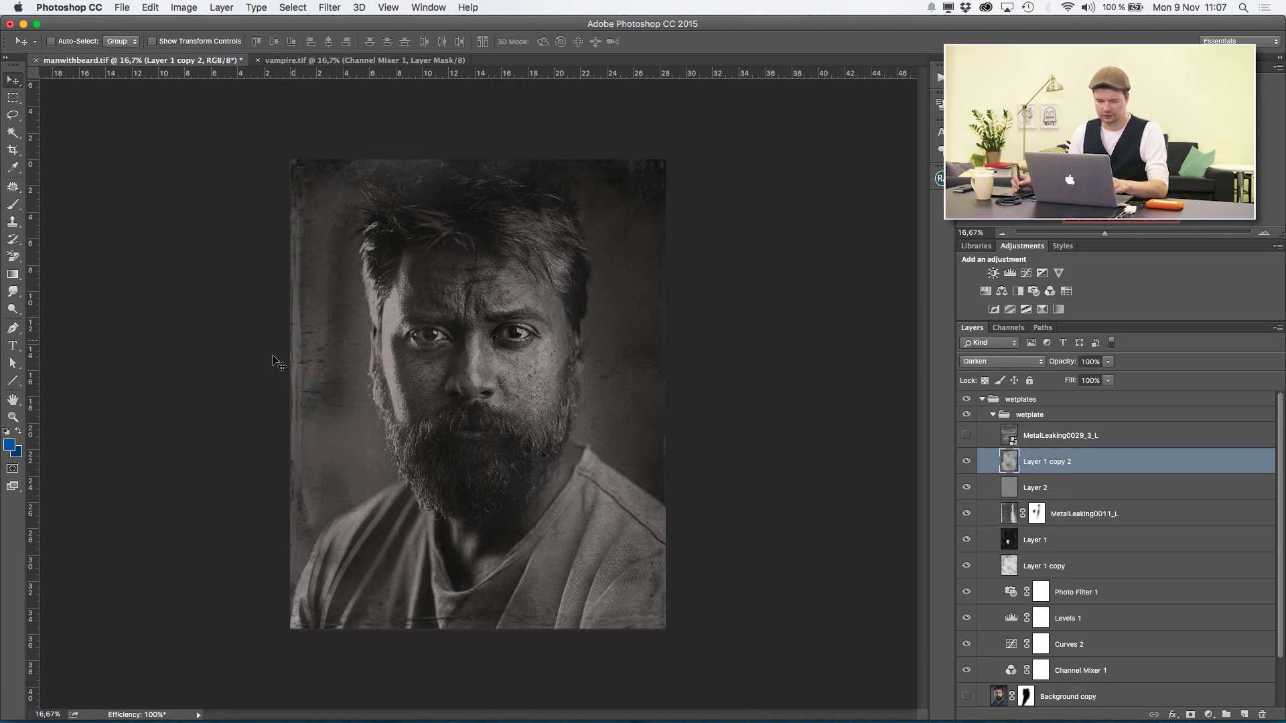
{"action": "left_click", "coordinate": [966, 462]}
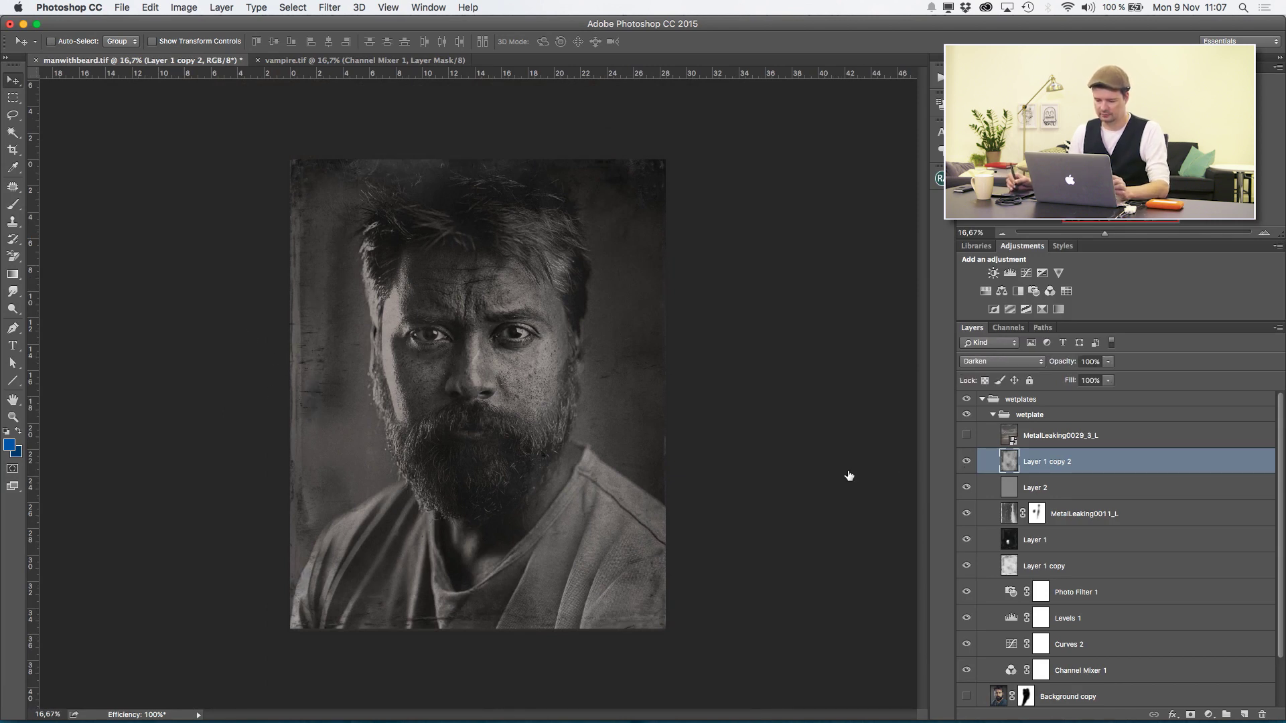
{"action": "left_click", "coordinate": [970, 463]}
{"action": "left_click", "coordinate": [970, 462]}
- Show the MetalLeaking0029_3_L Overlay texture and set its fill to 23%
{"action": "left_click", "coordinate": [1085, 436]}
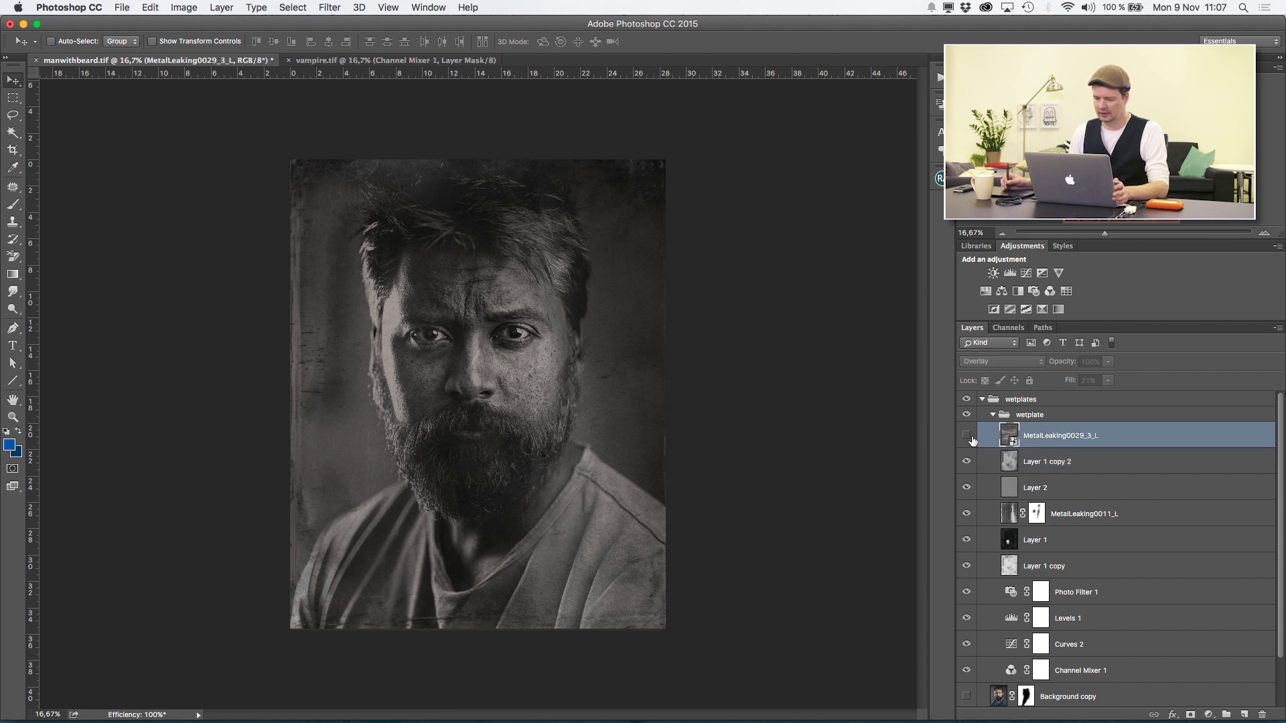
{"action": "left_click", "coordinate": [966, 437]}
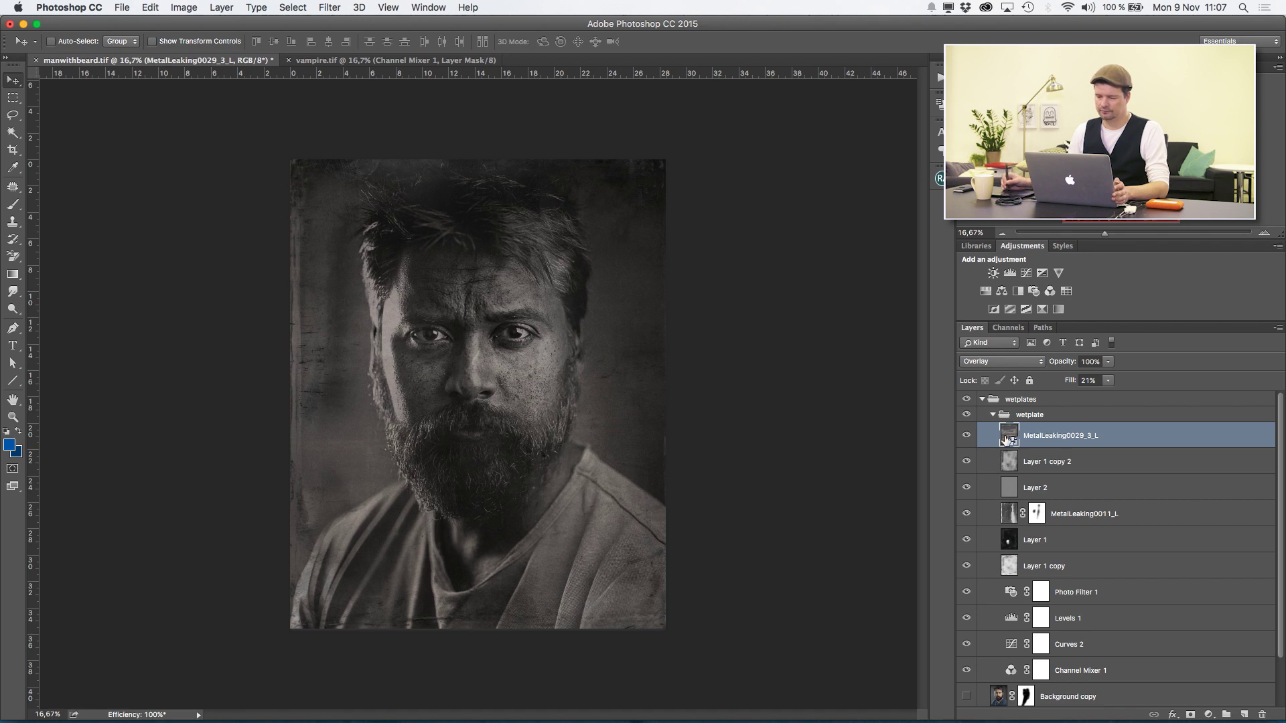
{"action": "left_click", "coordinate": [965, 437]}
{"action": "left_click", "coordinate": [966, 438]}
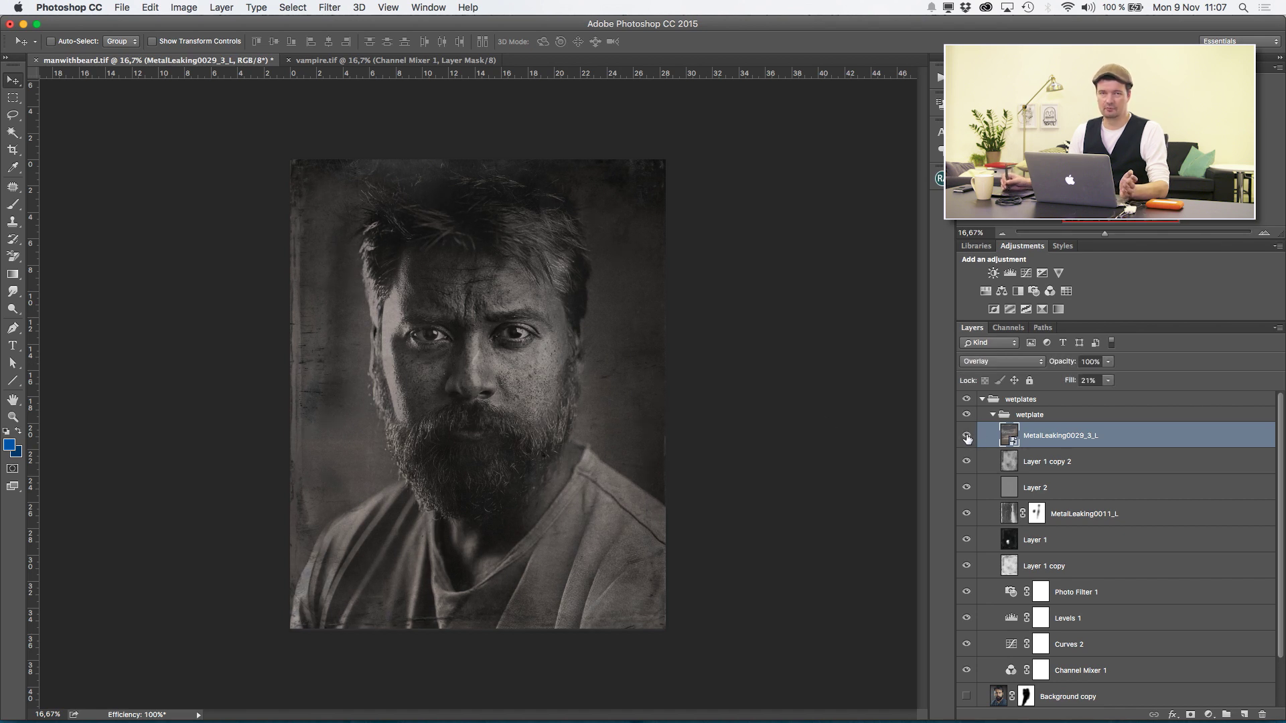
{"action": "left_click", "coordinate": [967, 438]}
{"action": "left_click", "coordinate": [968, 439]}
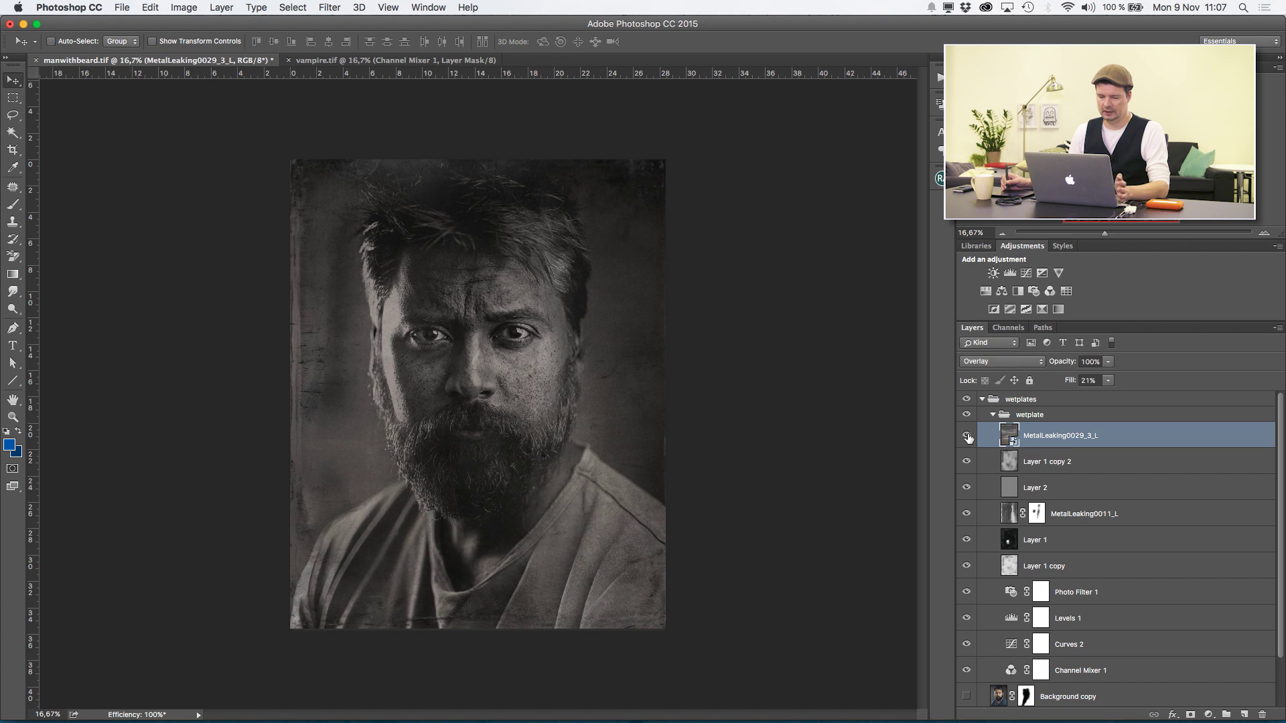
{"action": "left_click", "coordinate": [1109, 380]}
{"action": "left_click_drag", "start_coordinate": [1112, 396], "coordinate": [1193, 402]}
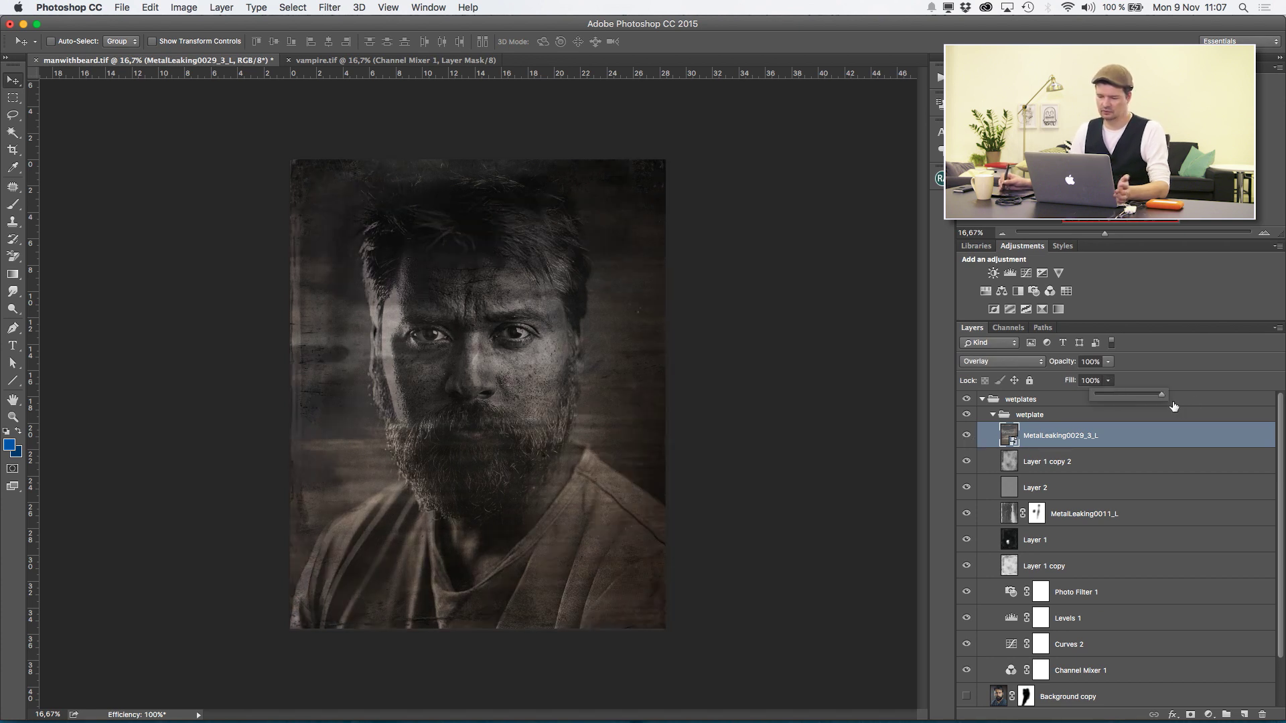
{"action": "left_click", "coordinate": [1114, 396]}
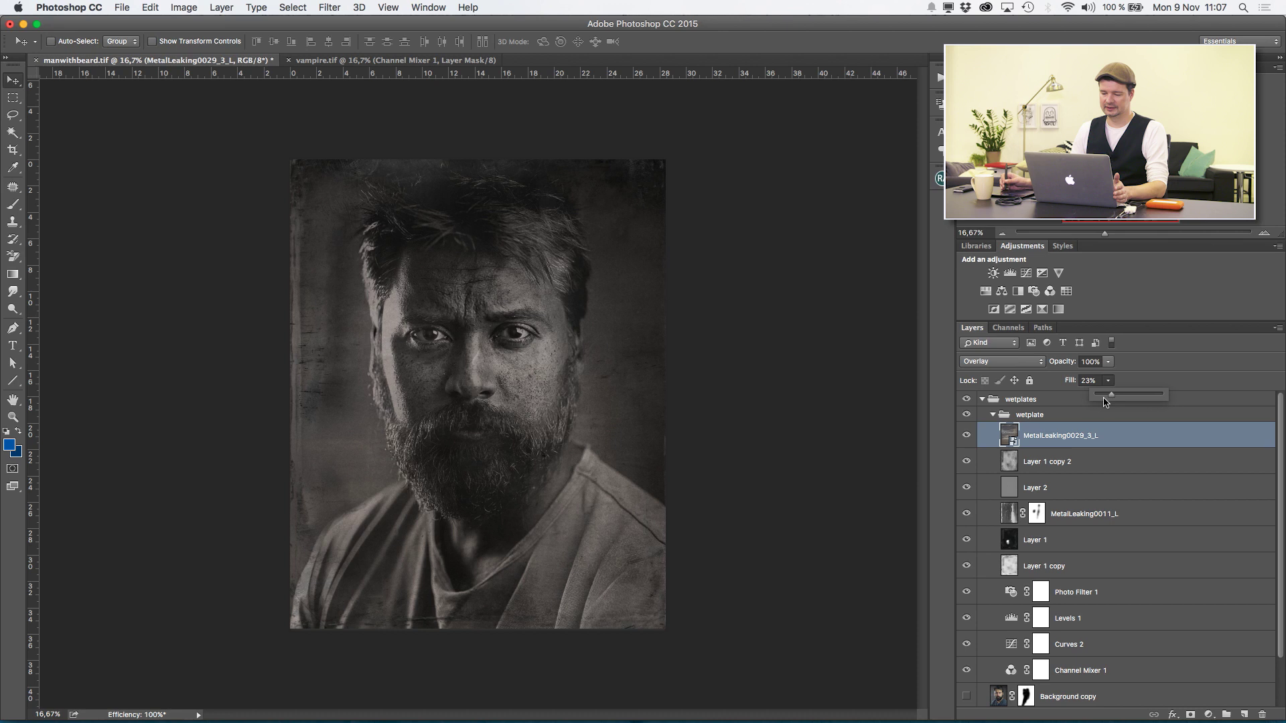
{"action": "left_click", "coordinate": [958, 442]}
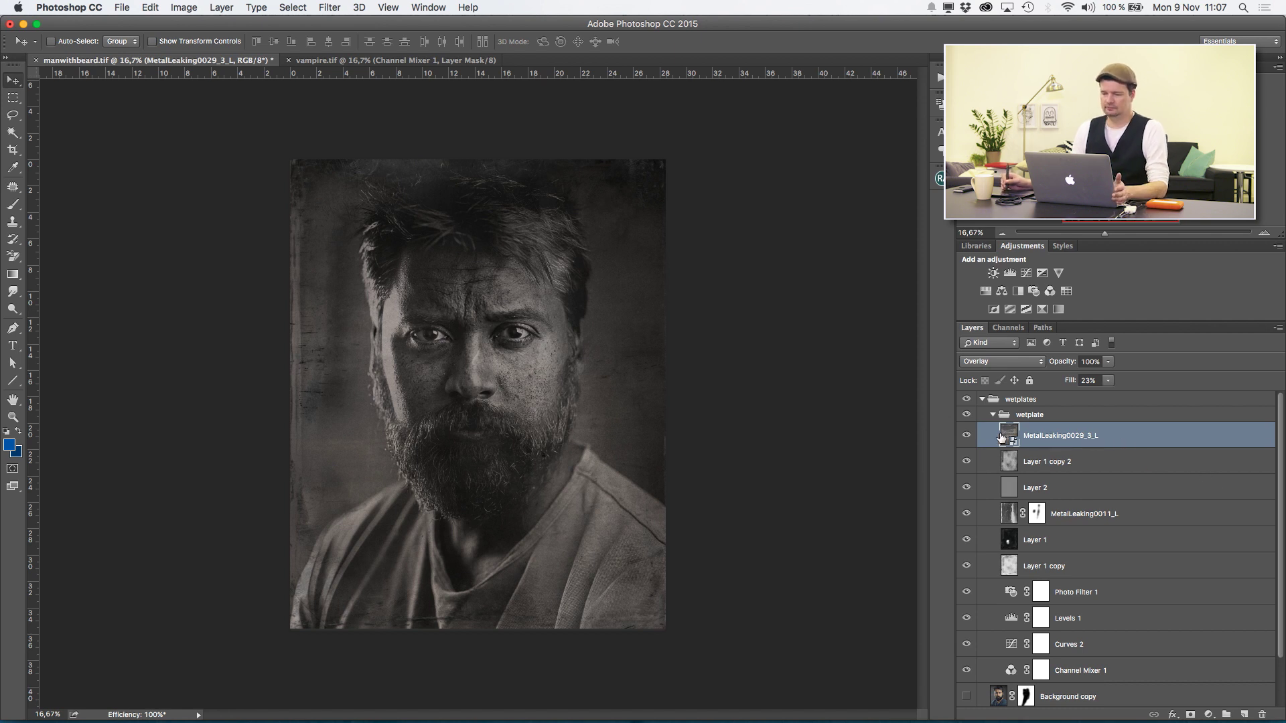
{"action": "left_click", "coordinate": [967, 401]}
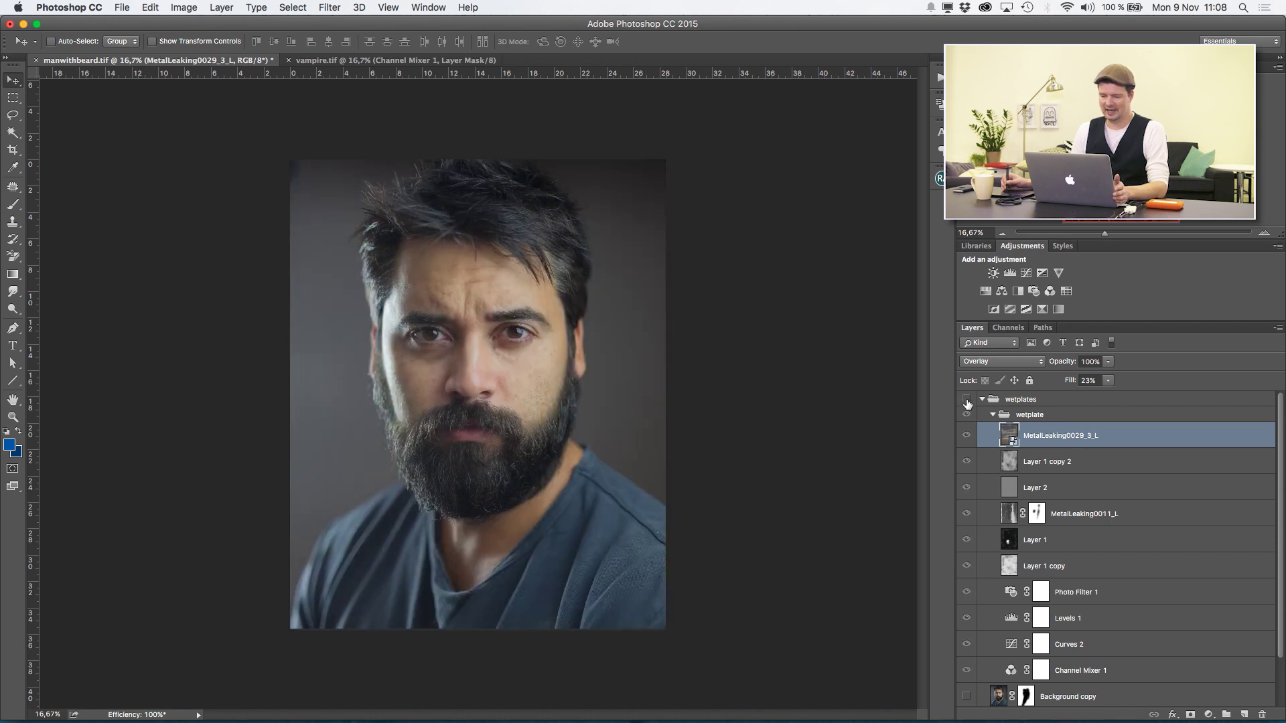
{"action": "left_click", "coordinate": [967, 401]}
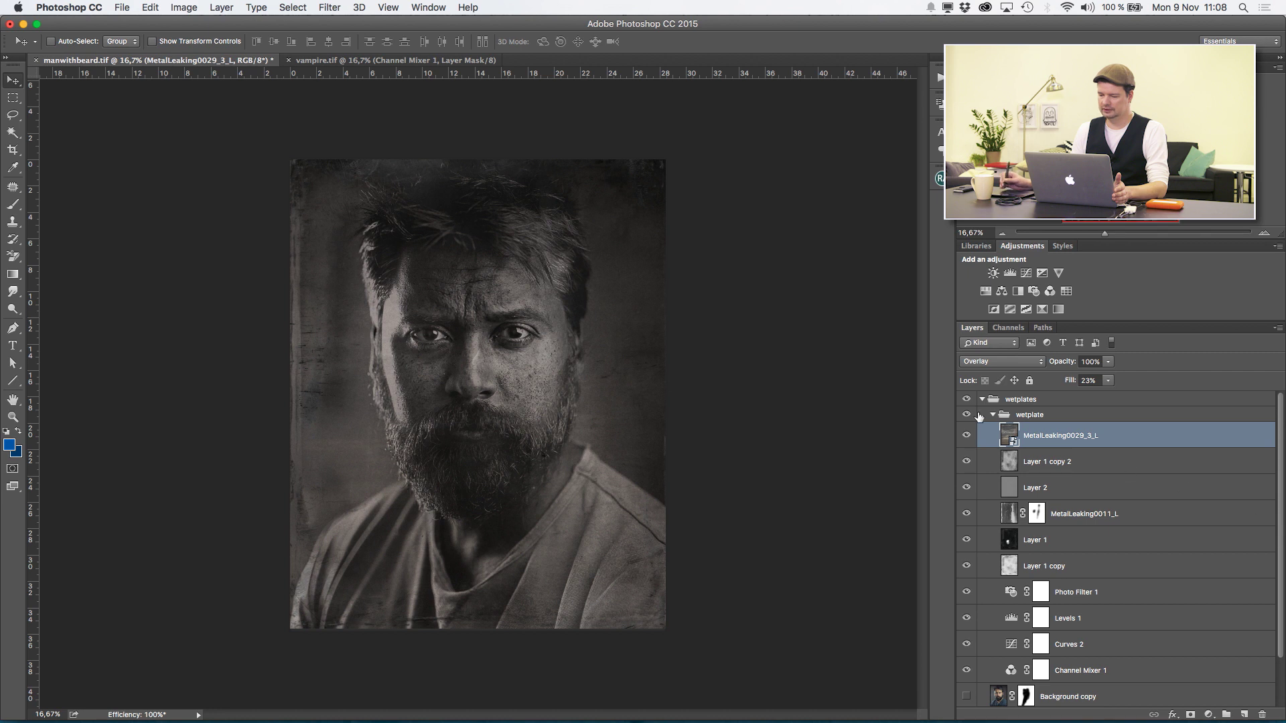
{"action": "scroll", "coordinate": [1192, 608], "scroll_direction": "down", "scroll_amount": 2}
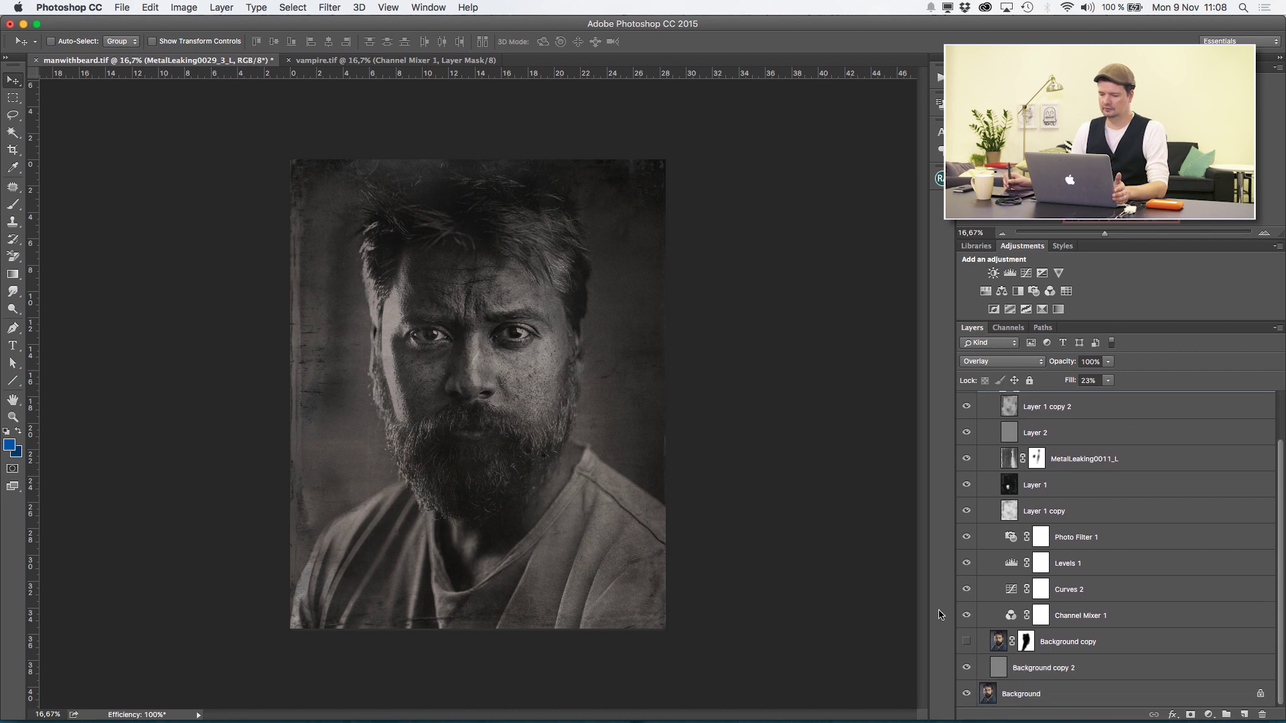
{"action": "left_click", "coordinate": [966, 615]}
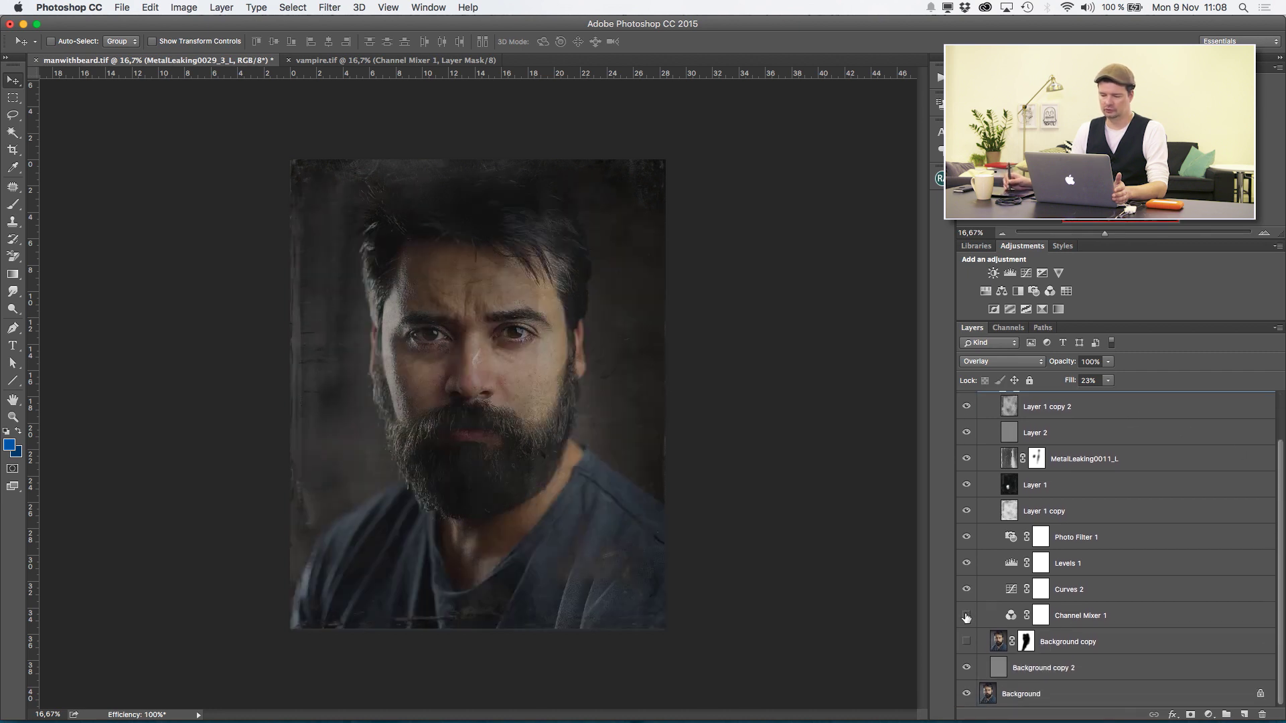
{"action": "left_click", "coordinate": [966, 616]}
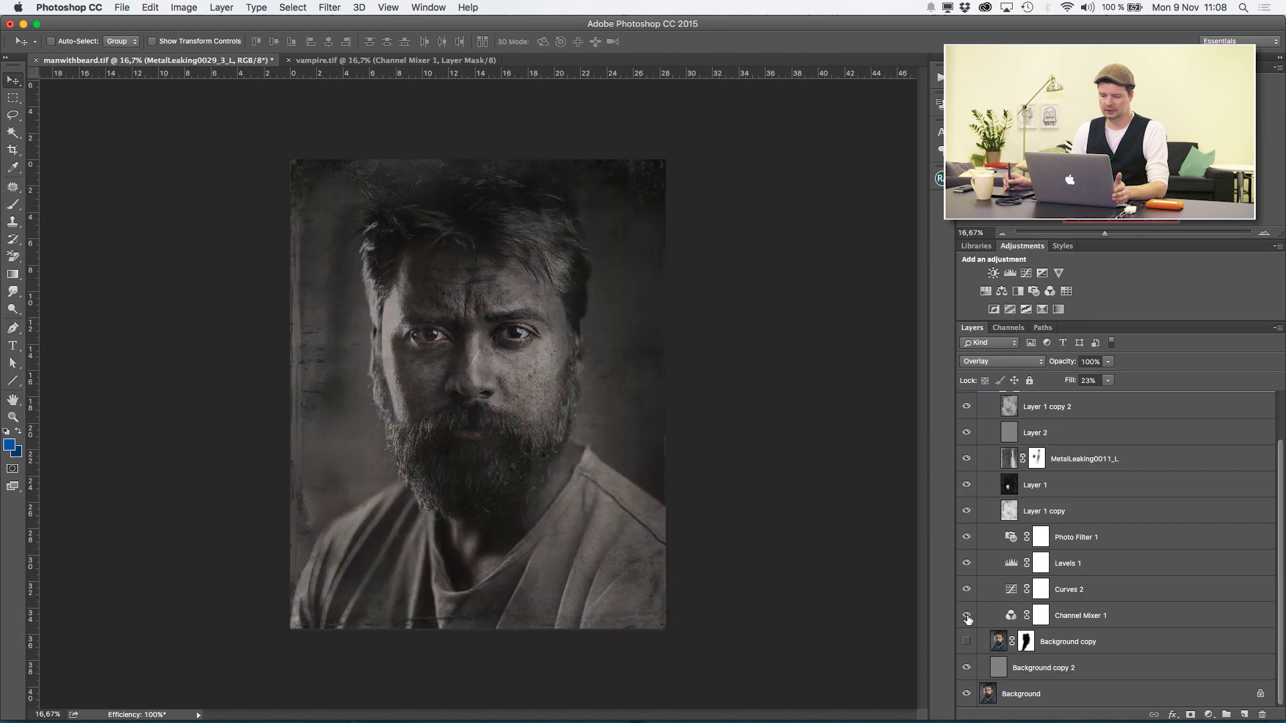
{"action": "left_click", "coordinate": [967, 616]}
{"action": "left_click", "coordinate": [966, 616]}
- In vampire.tif, delete the Curves 1 adjustment layer
{"action": "left_click", "coordinate": [295, 59]}
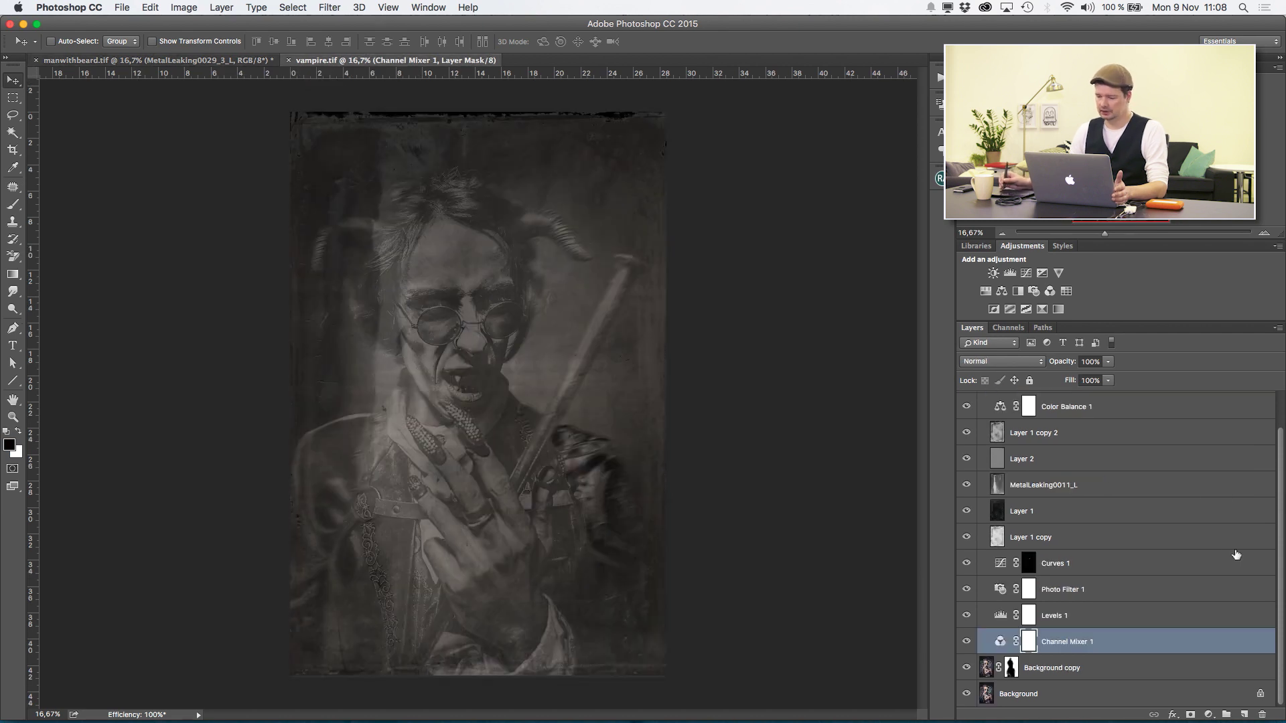
{"action": "scroll", "coordinate": [1279, 526], "scroll_direction": "up", "scroll_amount": 3}
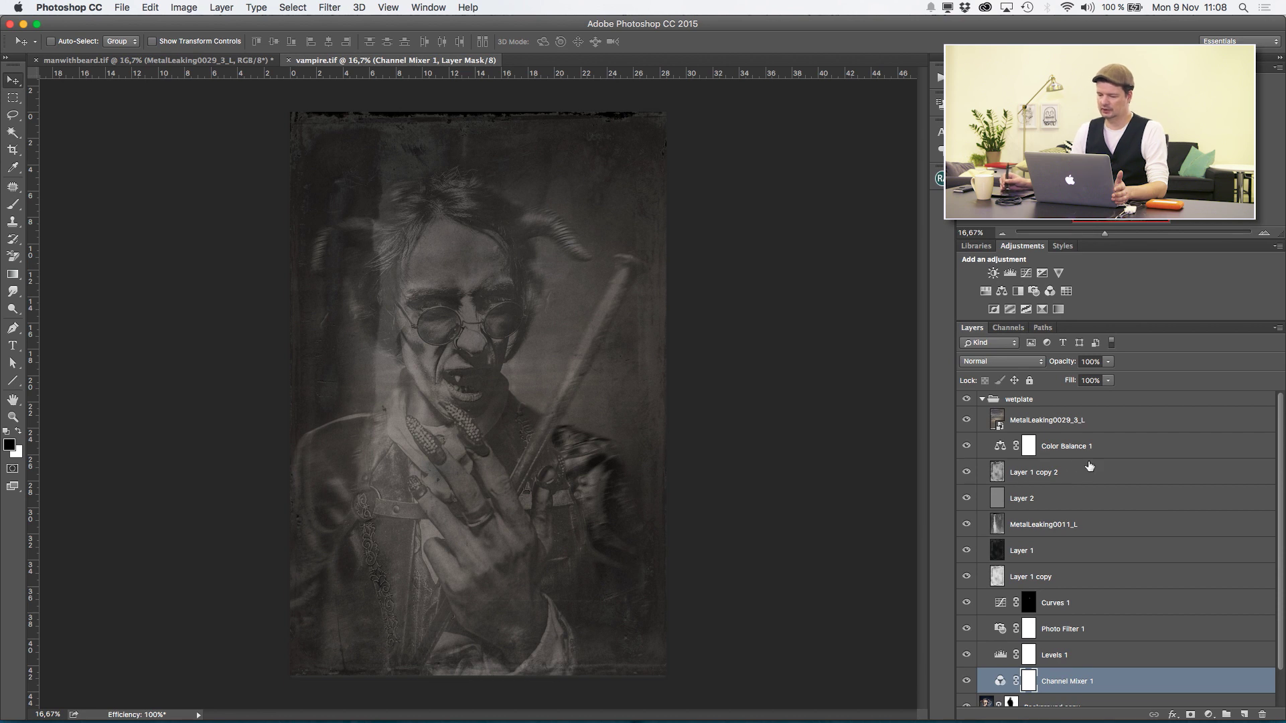
{"action": "left_click_drag", "start_coordinate": [1090, 606], "coordinate": [1262, 715]}
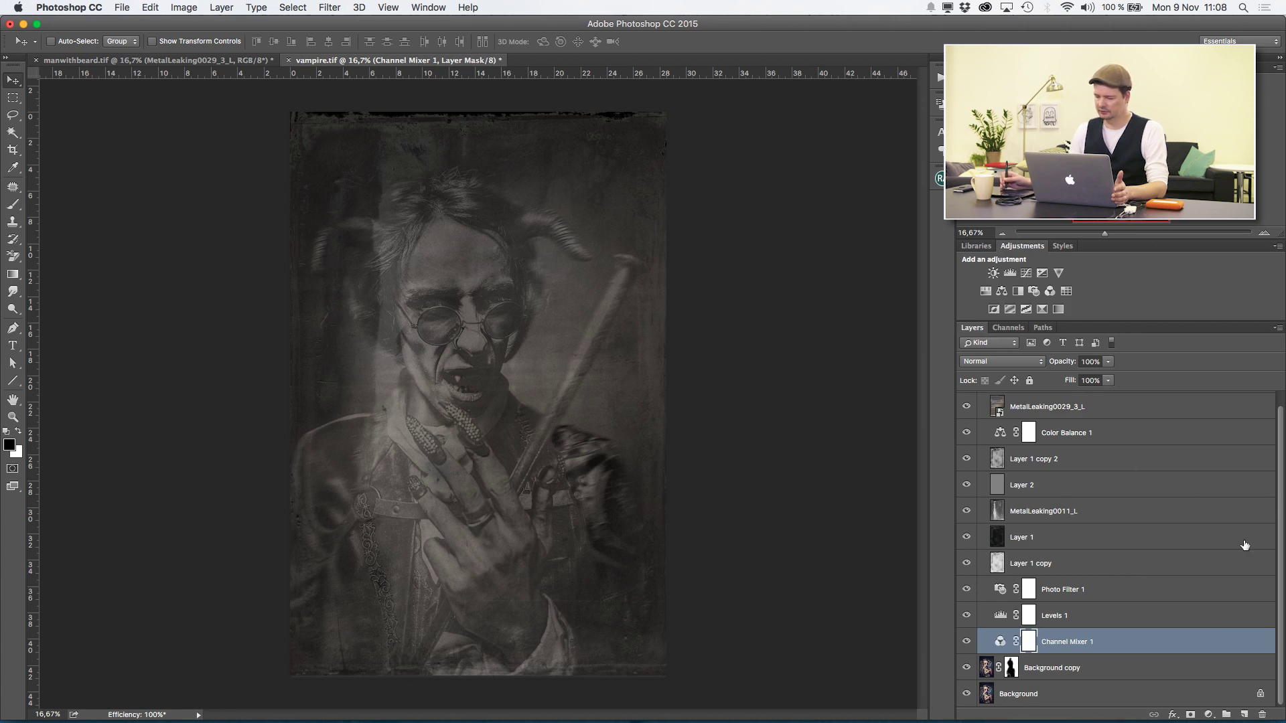
- Hide the wetplate texture layers and turn on Channel Mixer 1 for a black-and-white portrait
{"action": "scroll", "coordinate": [1284, 521], "scroll_direction": "up", "scroll_amount": 1}
{"action": "left_click_drag", "start_coordinate": [967, 400], "coordinate": [967, 655]}
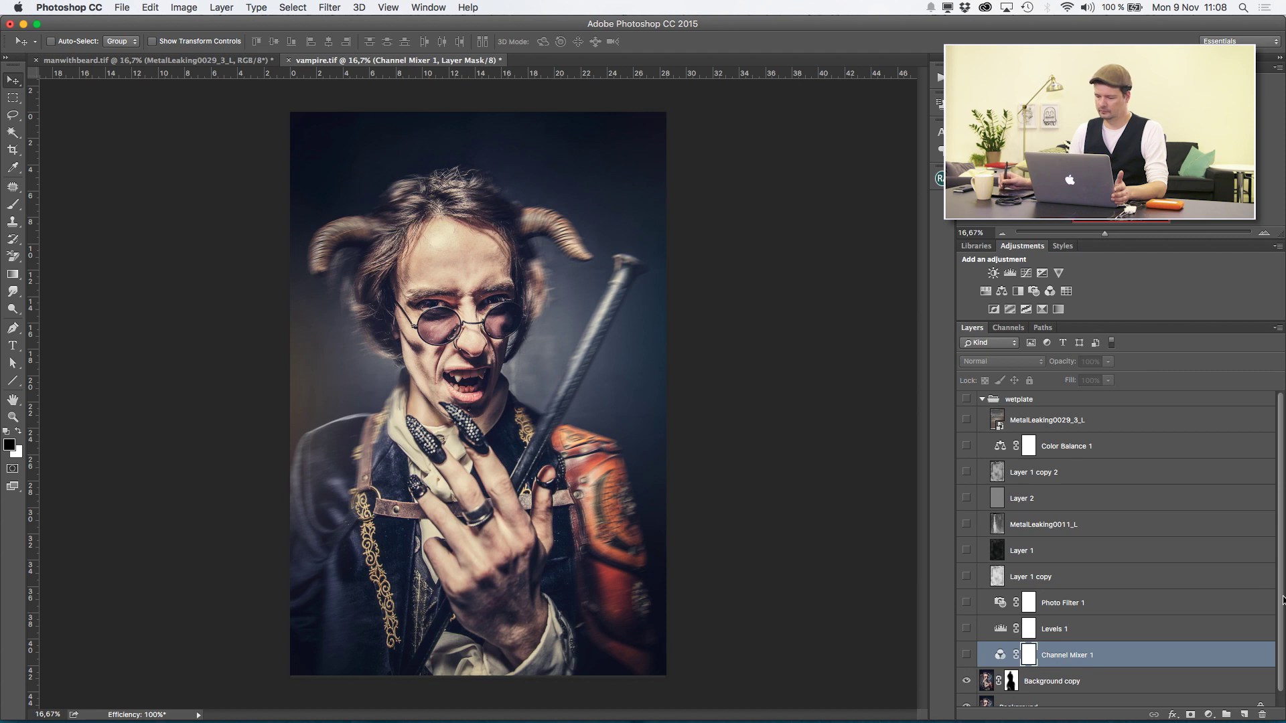
{"action": "scroll", "coordinate": [1284, 600], "scroll_direction": "down", "scroll_amount": 1}
{"action": "left_click", "coordinate": [967, 667]}
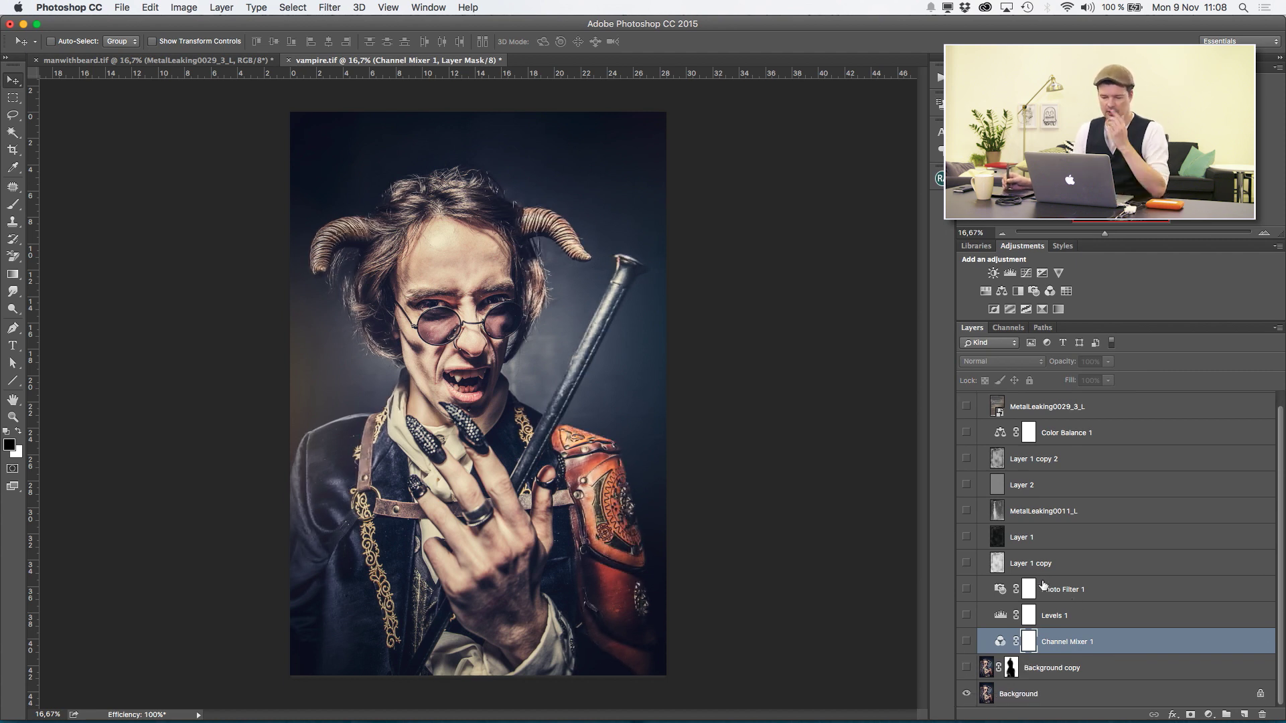
{"action": "left_click", "coordinate": [966, 668]}
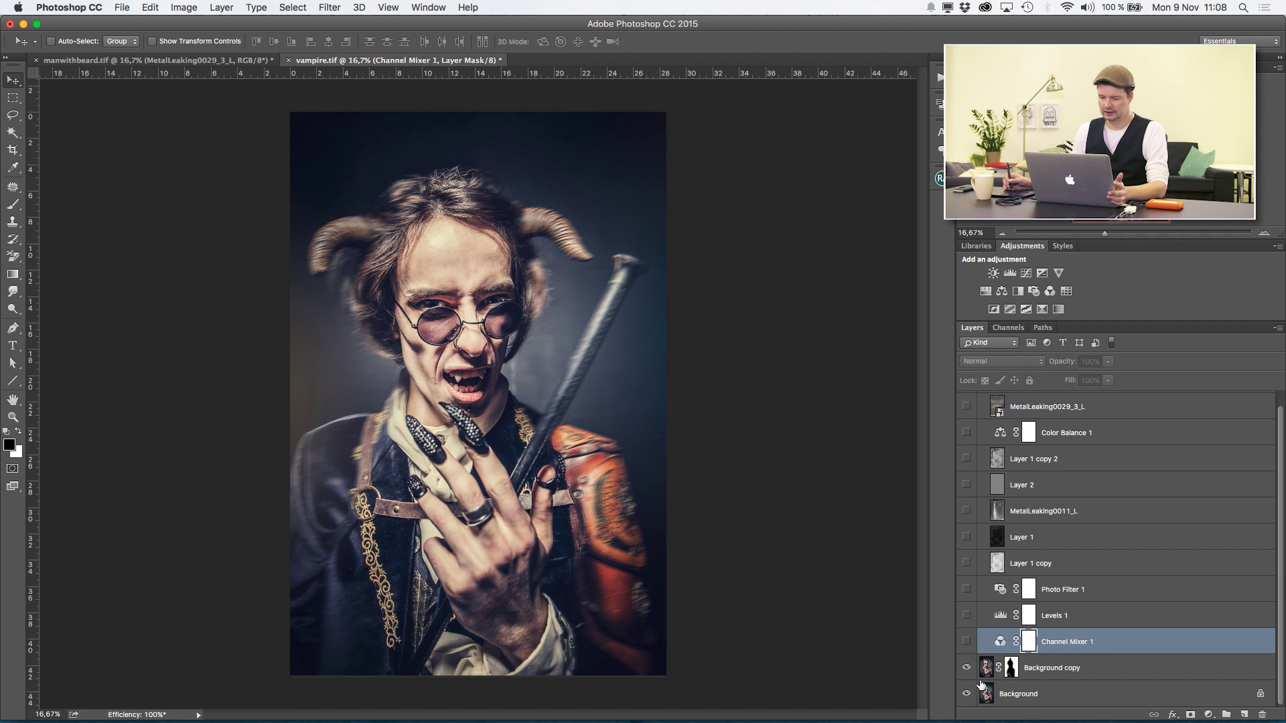
{"action": "left_click", "coordinate": [966, 642]}
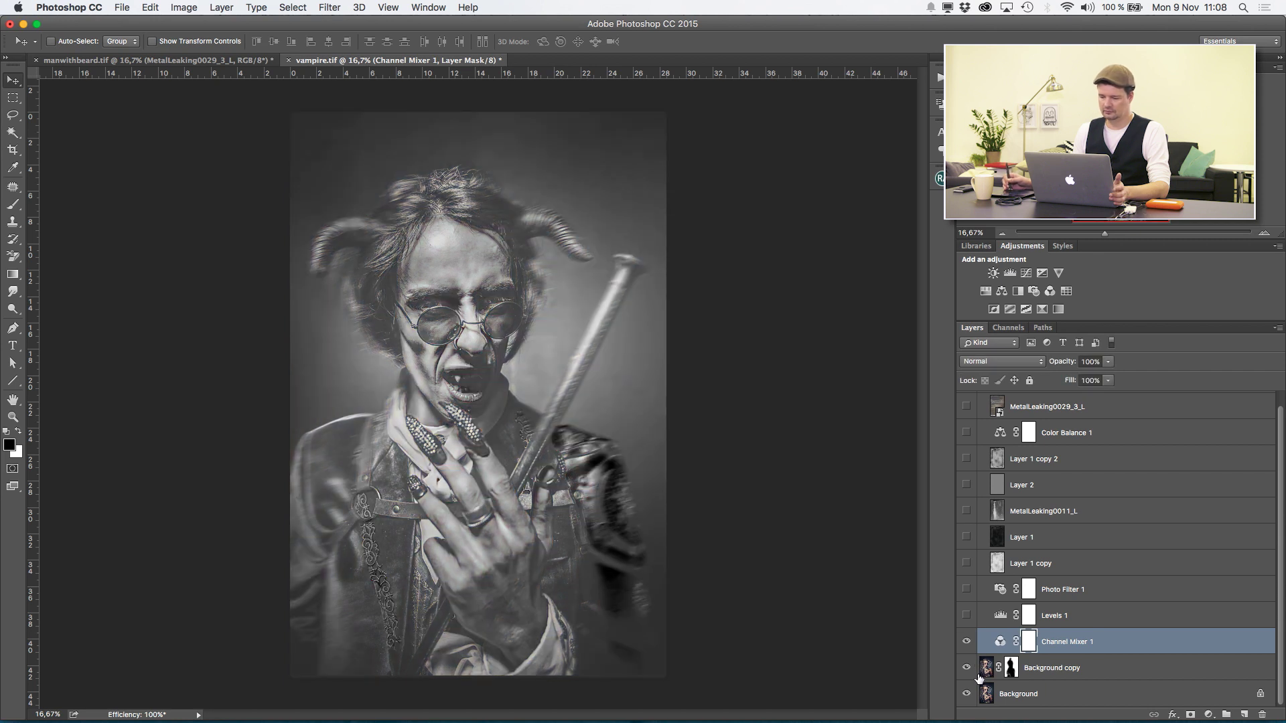
- Lower the Red channel in Channel Mixer 1's monochrome mix and turn Levels 1 back on
{"action": "double_click", "coordinate": [1000, 642]}
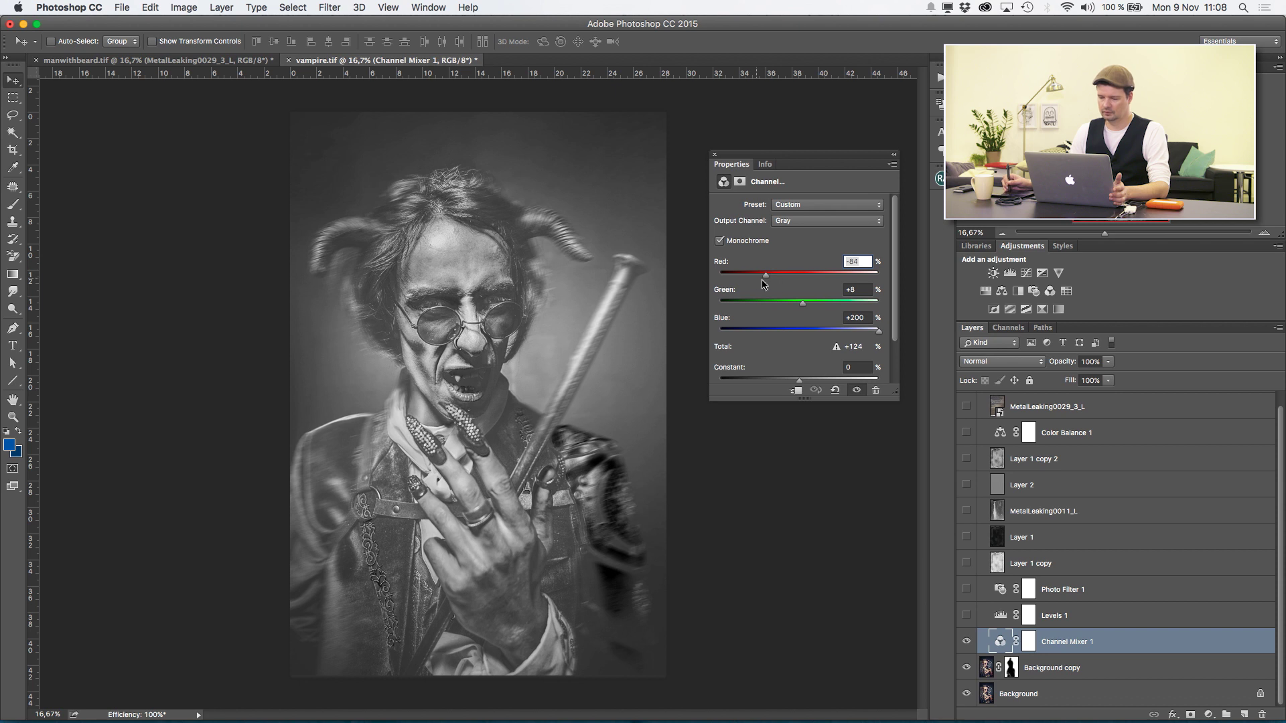
{"action": "left_click_drag", "start_coordinate": [768, 277], "coordinate": [806, 309]}
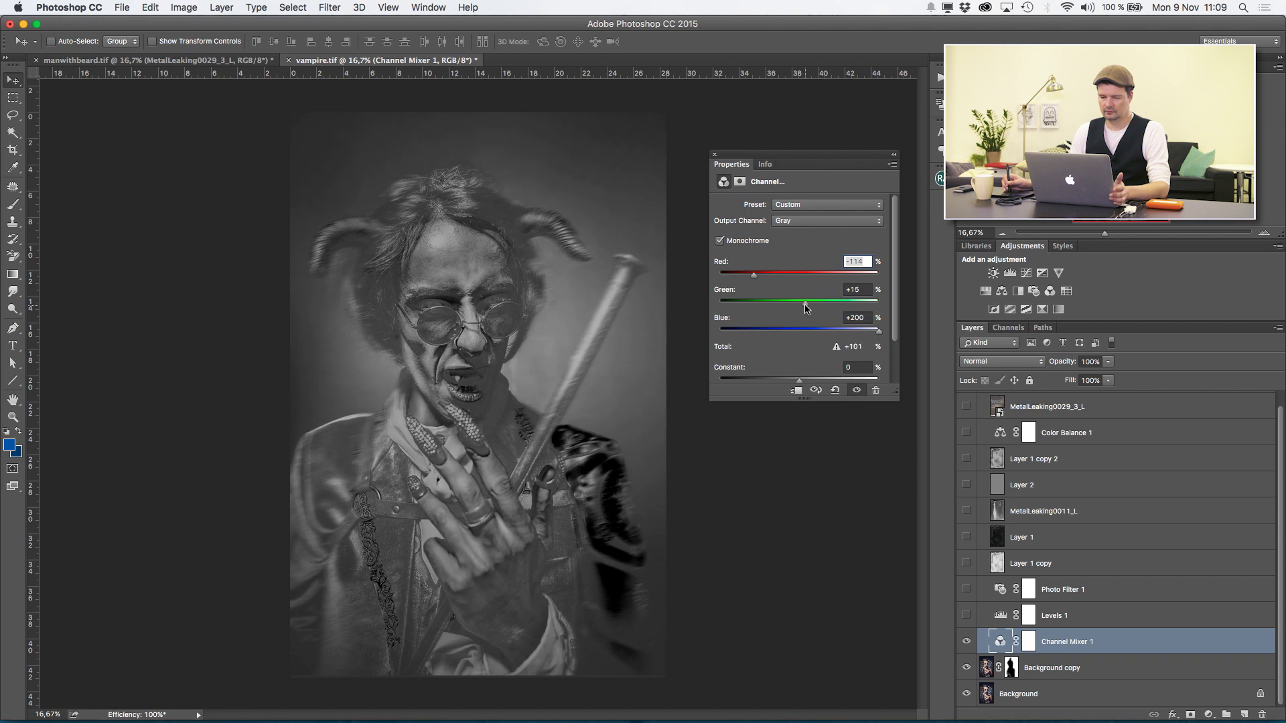
{"action": "left_click", "coordinate": [715, 154]}
{"action": "left_click", "coordinate": [966, 616]}
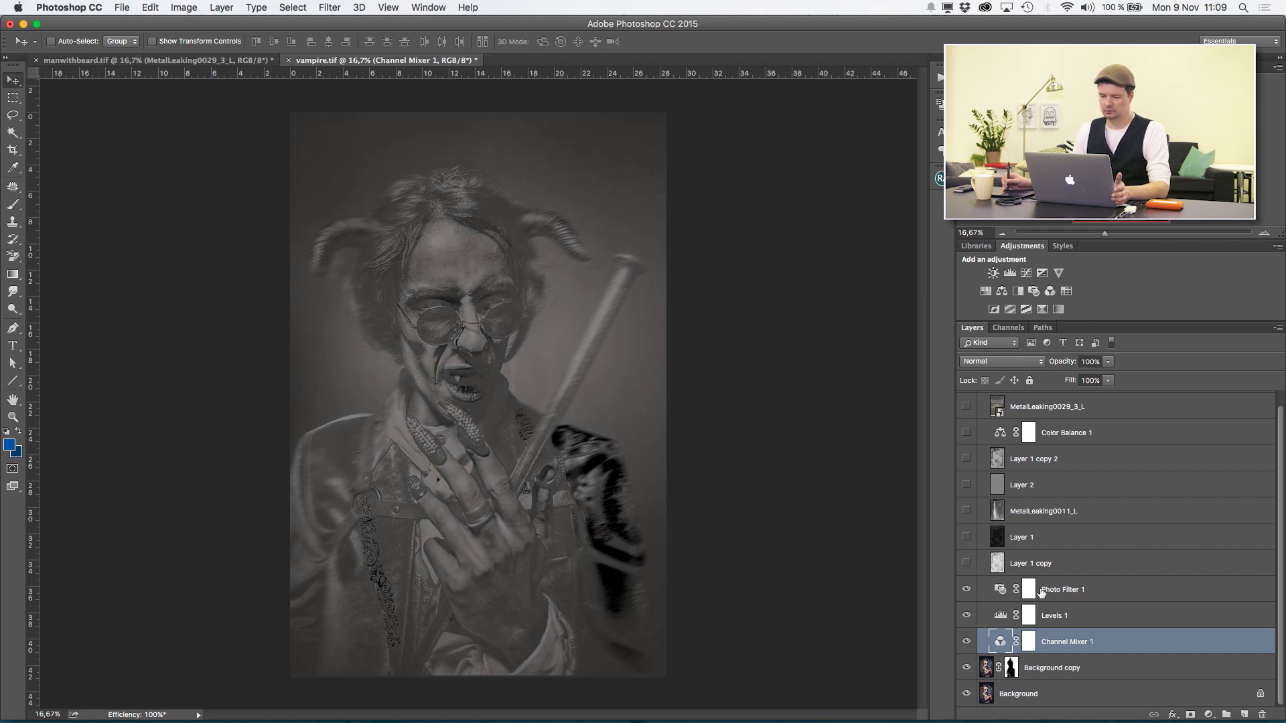
- Show the Layer 1 copy (Multiply) and Layer 1 grunge textures over the vampire portrait
{"action": "left_click", "coordinate": [1035, 566]}
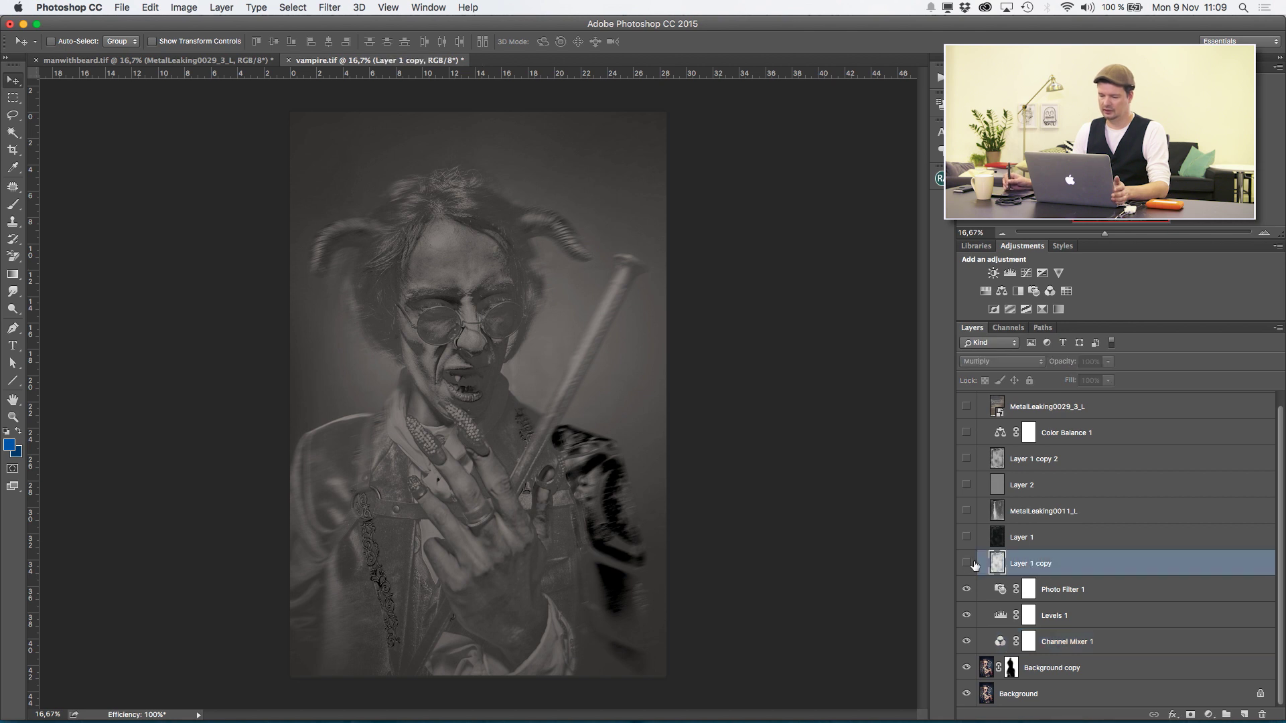
{"action": "left_click", "coordinate": [966, 561]}
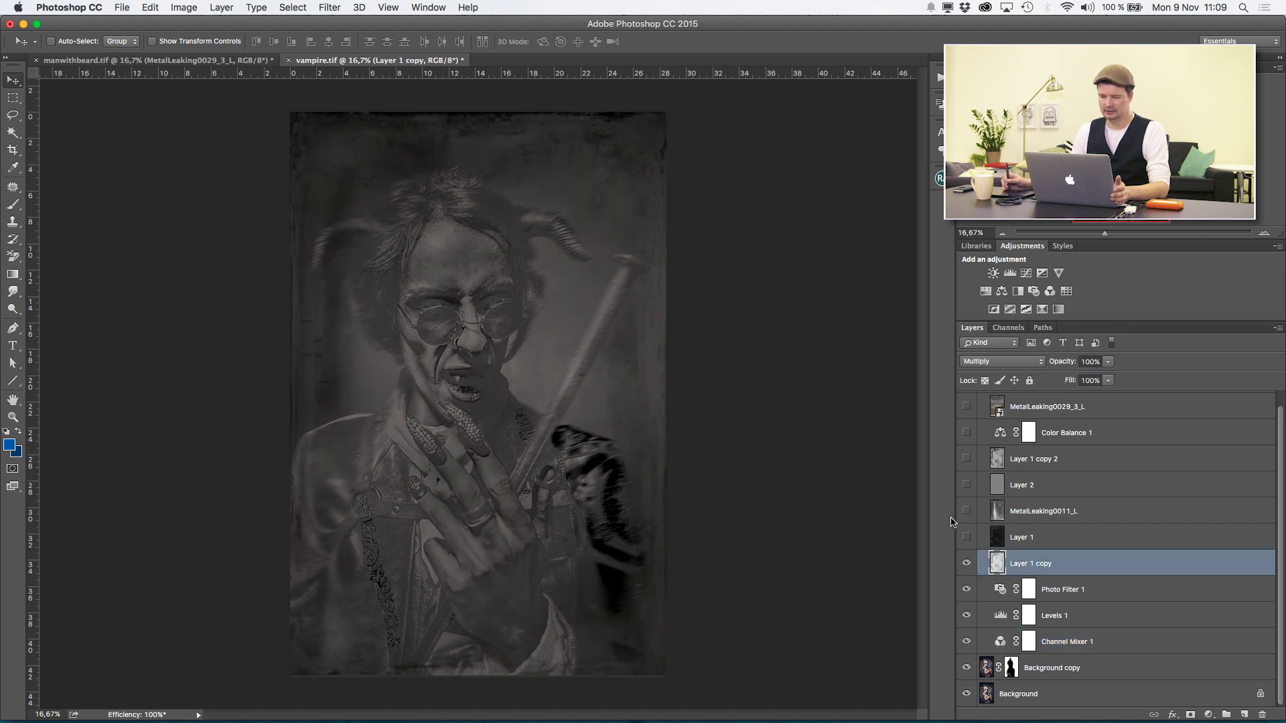
{"action": "left_click", "coordinate": [967, 537]}
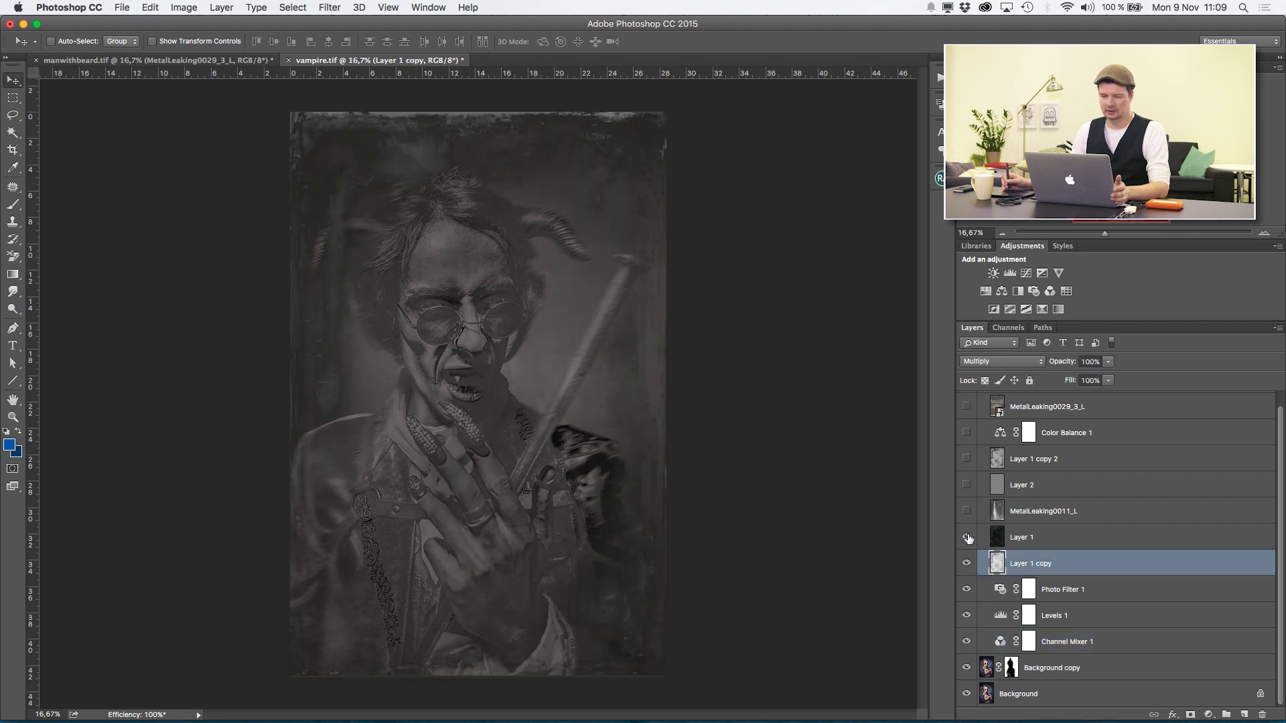
{"action": "left_click", "coordinate": [967, 539]}
{"action": "left_click", "coordinate": [966, 539]}
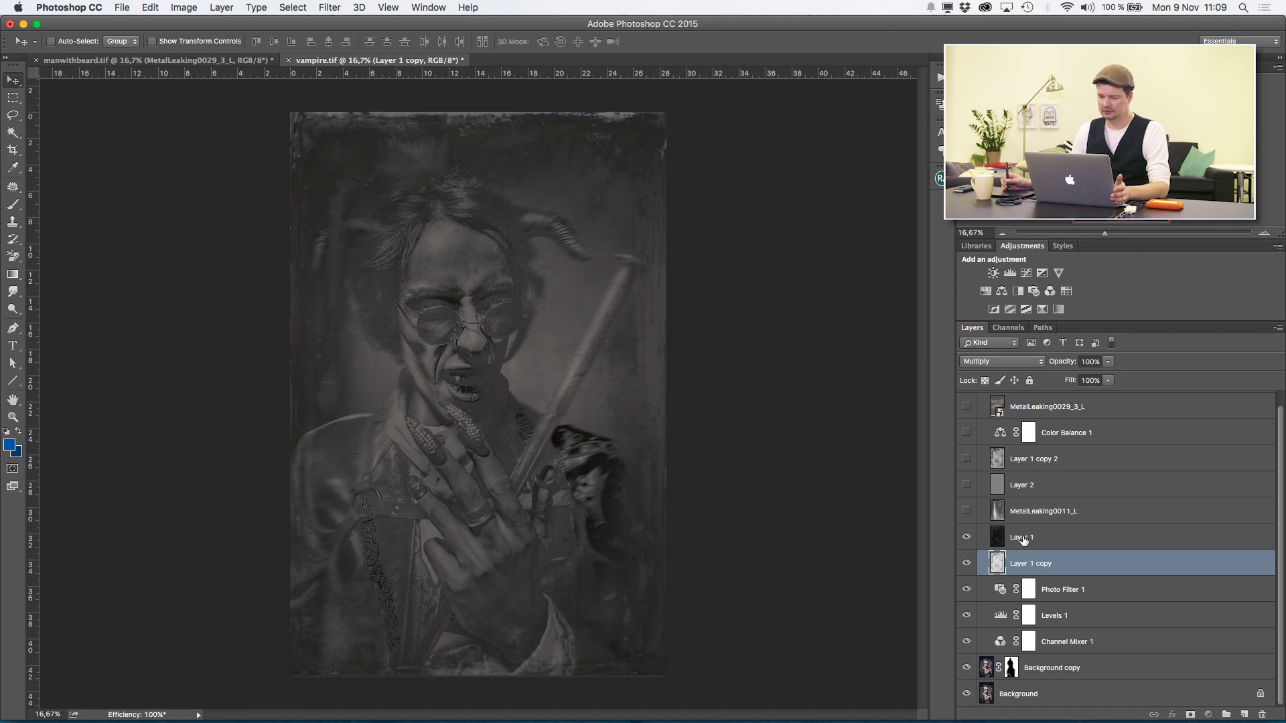
{"action": "left_click", "coordinate": [1018, 540]}
{"action": "left_click", "coordinate": [1019, 566]}
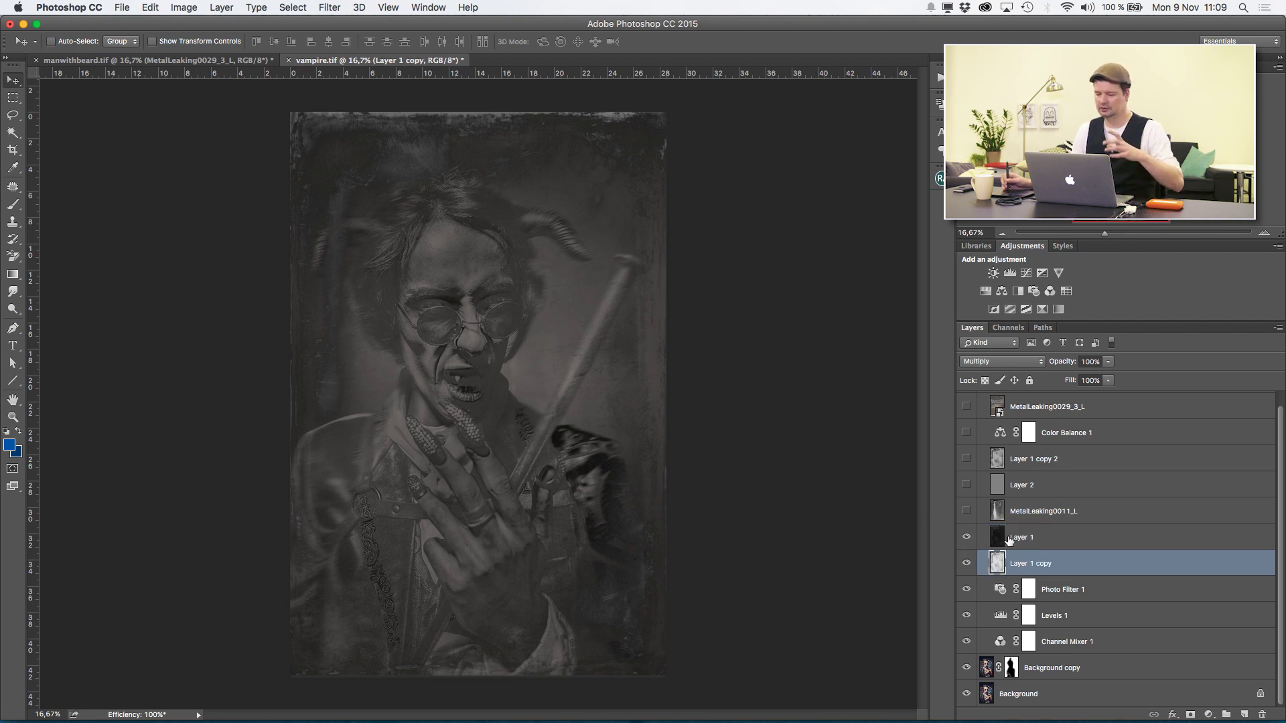
- Show the MetalLeaking0011_L and Layer 2 textures, leaving Layer 1 copy 2 hidden after comparing
{"action": "left_click", "coordinate": [965, 512]}
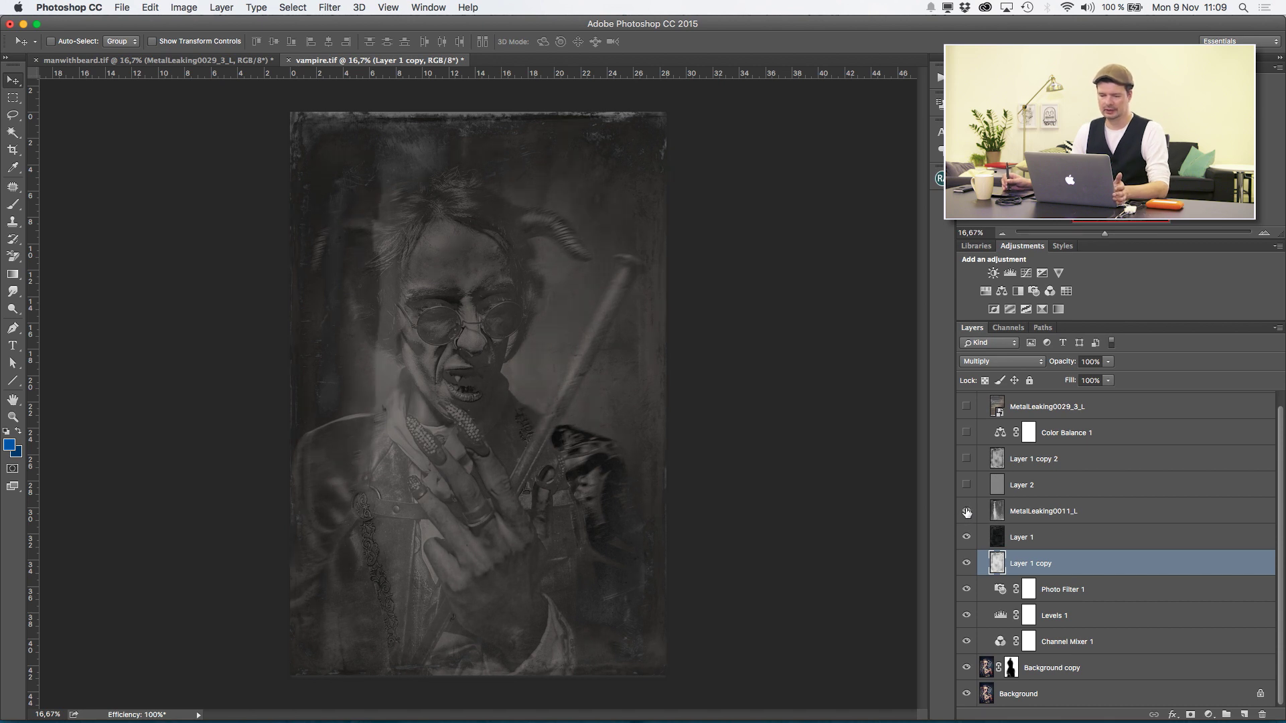
{"action": "left_click", "coordinate": [1039, 514]}
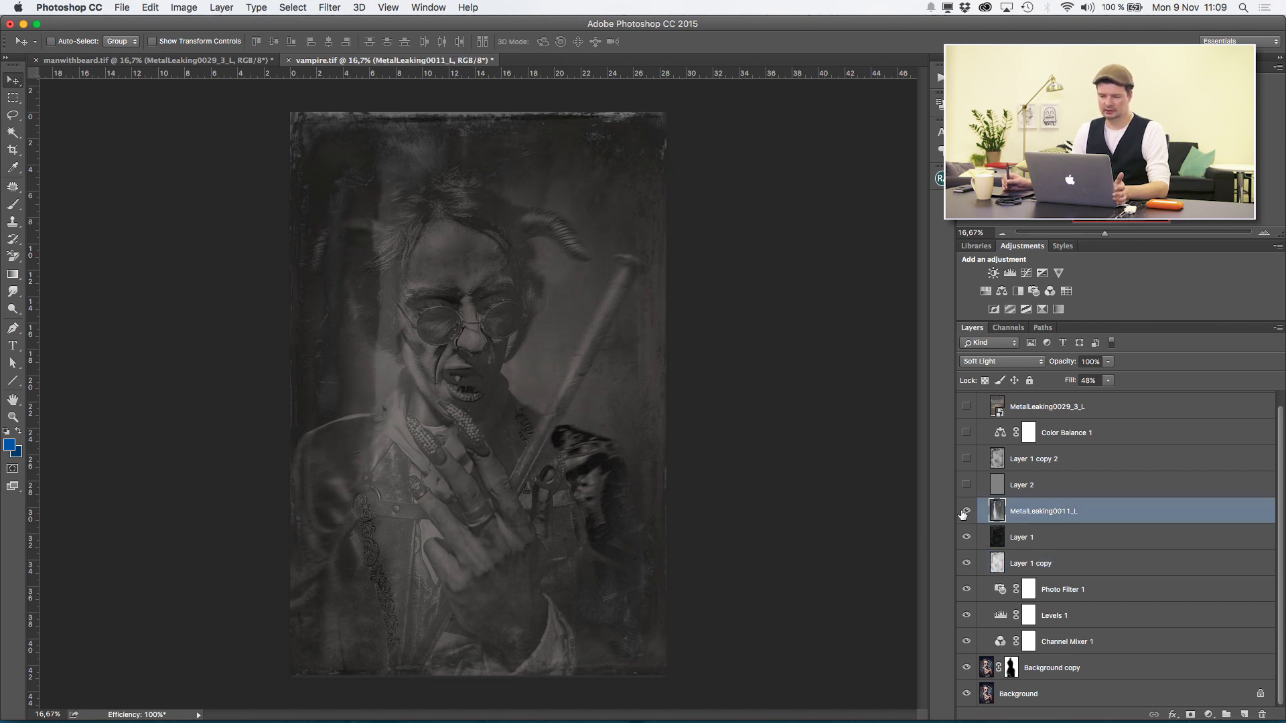
{"action": "left_click", "coordinate": [965, 512]}
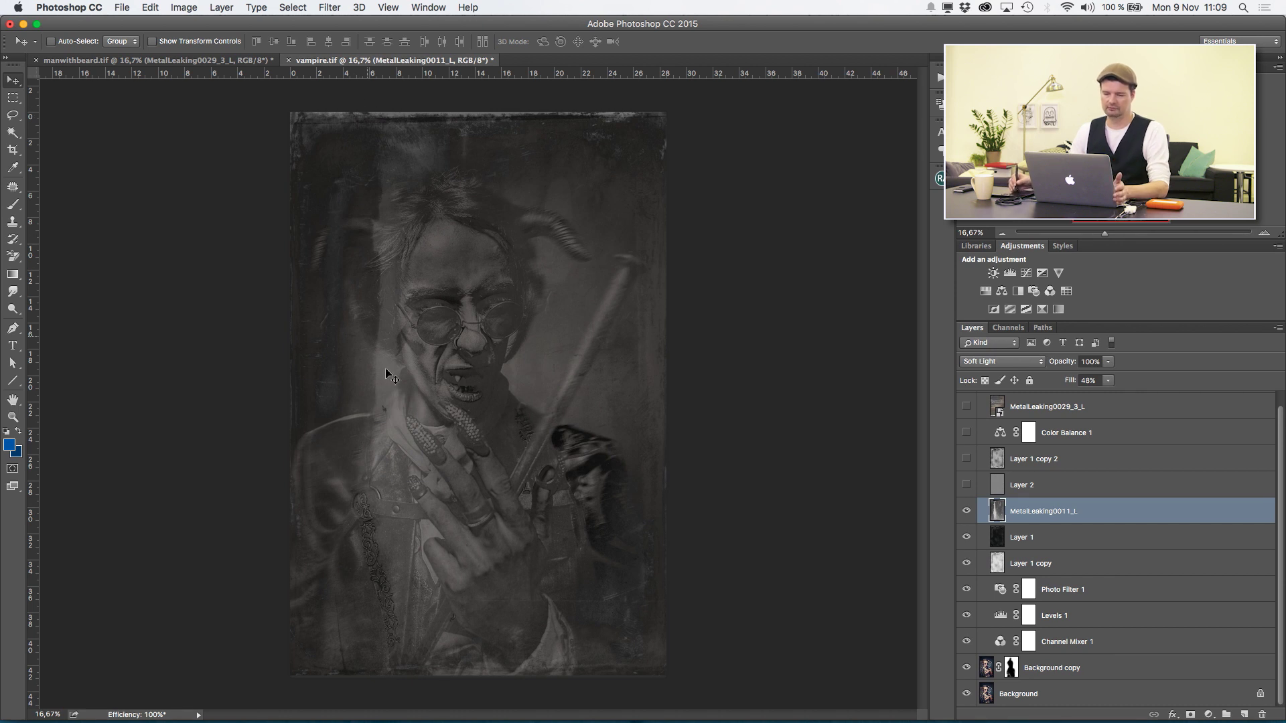
{"action": "left_click", "coordinate": [965, 487]}
{"action": "left_click", "coordinate": [968, 461]}
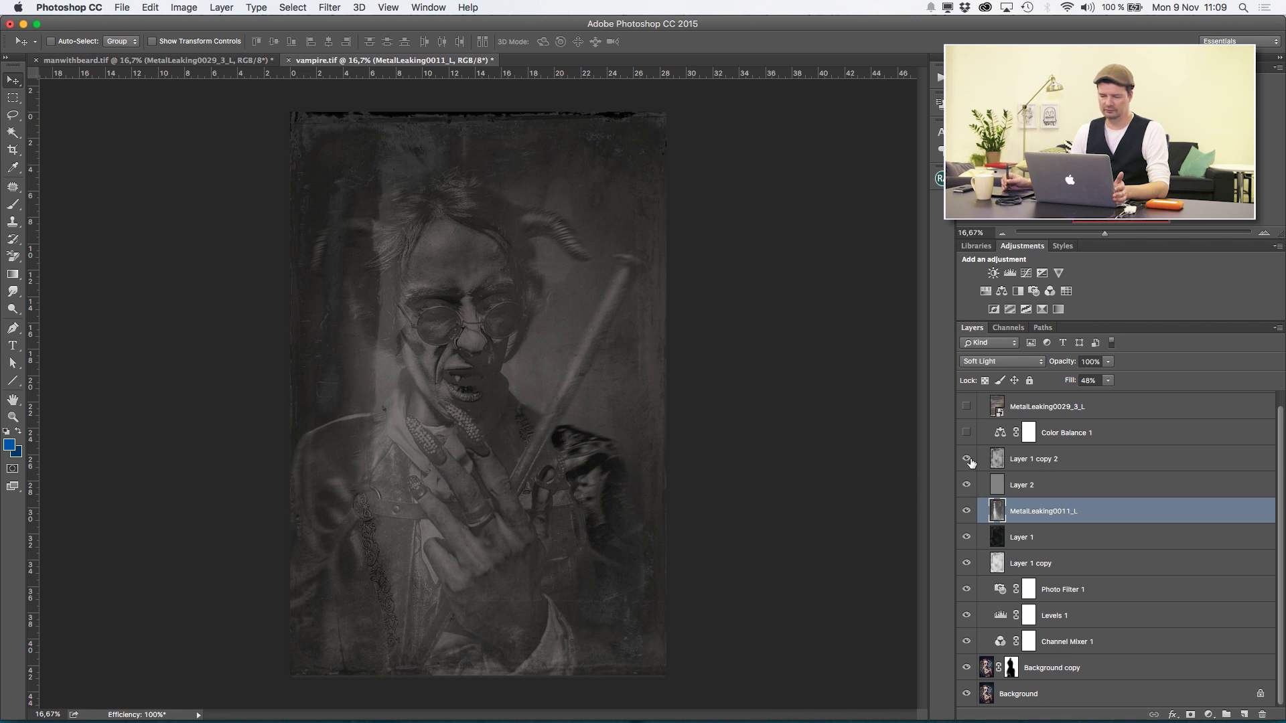
{"action": "left_click", "coordinate": [967, 460]}
{"action": "left_click", "coordinate": [967, 459]}
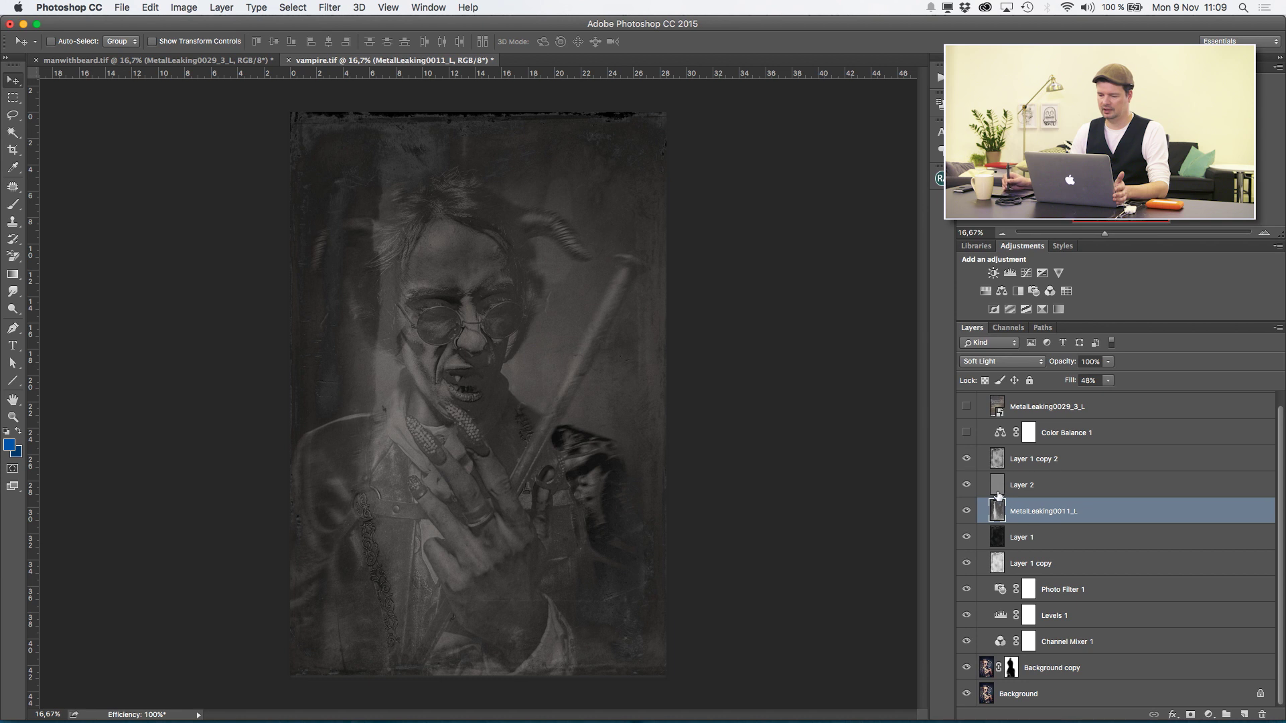
{"action": "left_click", "coordinate": [967, 460]}
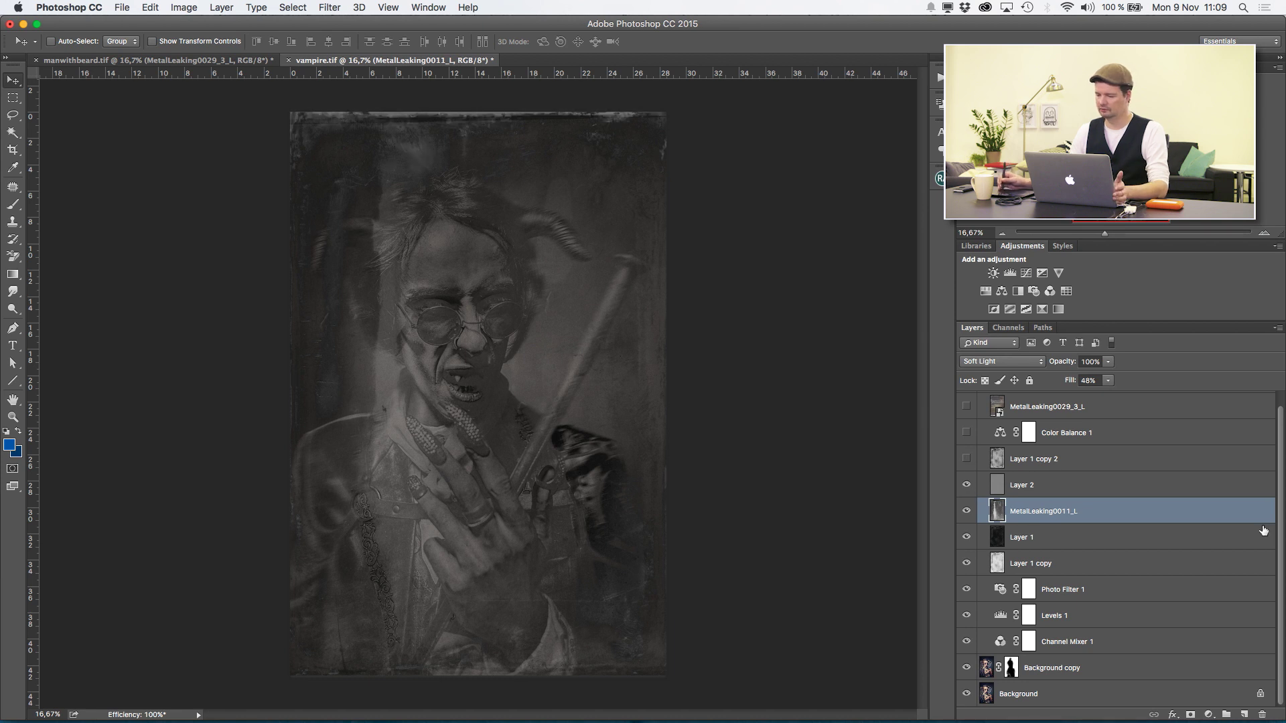
{"action": "scroll", "coordinate": [1276, 516], "scroll_direction": "up", "scroll_amount": 1}
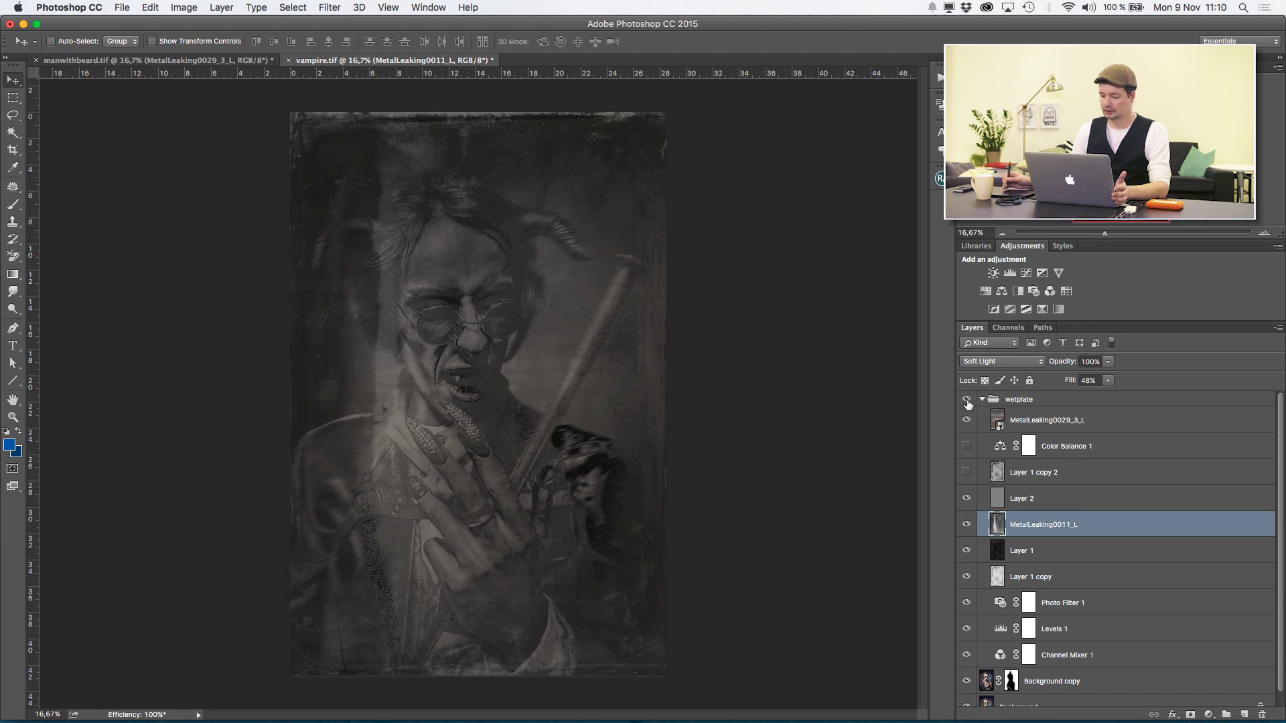
{"action": "left_click", "coordinate": [965, 656]}
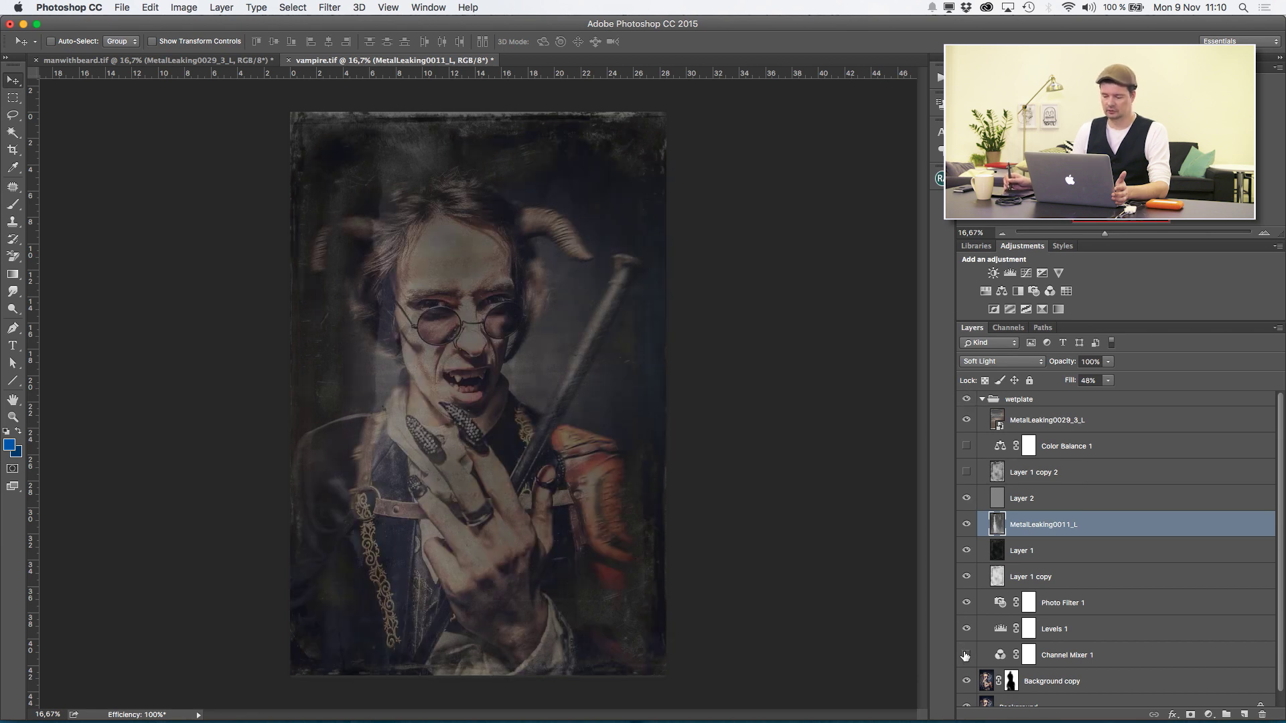
{"action": "left_click", "coordinate": [965, 656]}
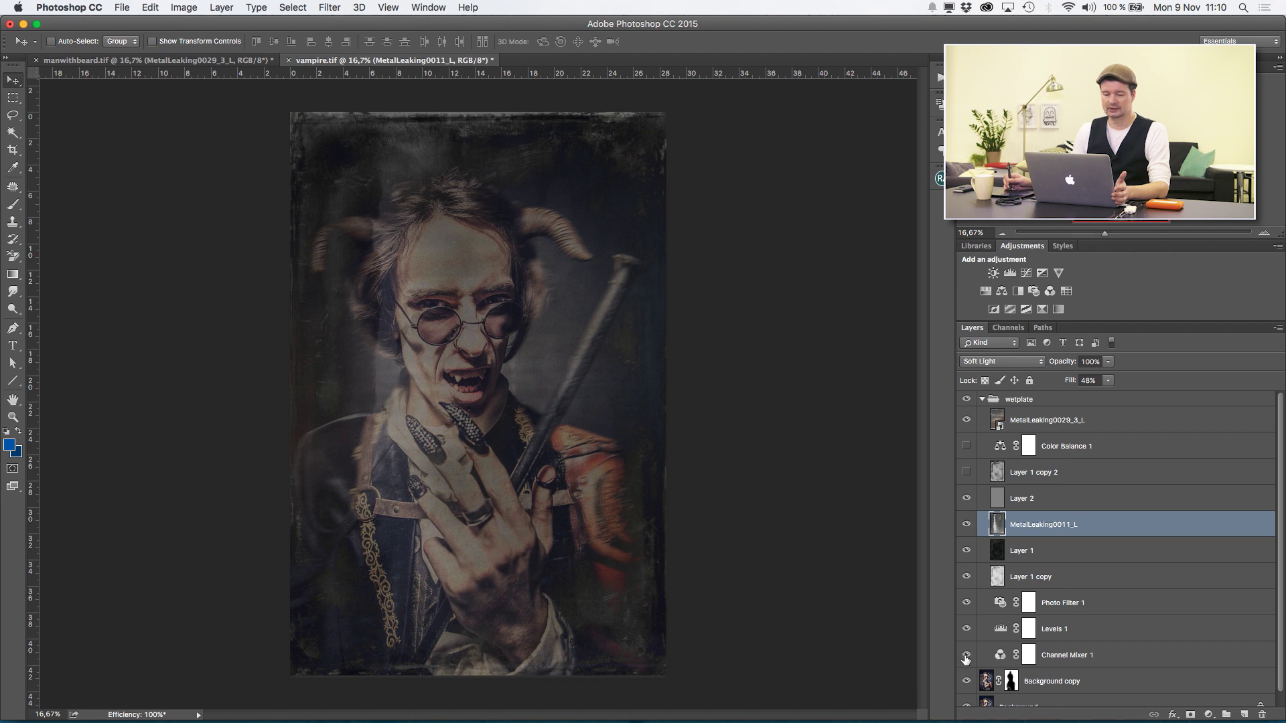
{"action": "left_click", "coordinate": [966, 656]}
{"action": "left_click", "coordinate": [966, 656]}
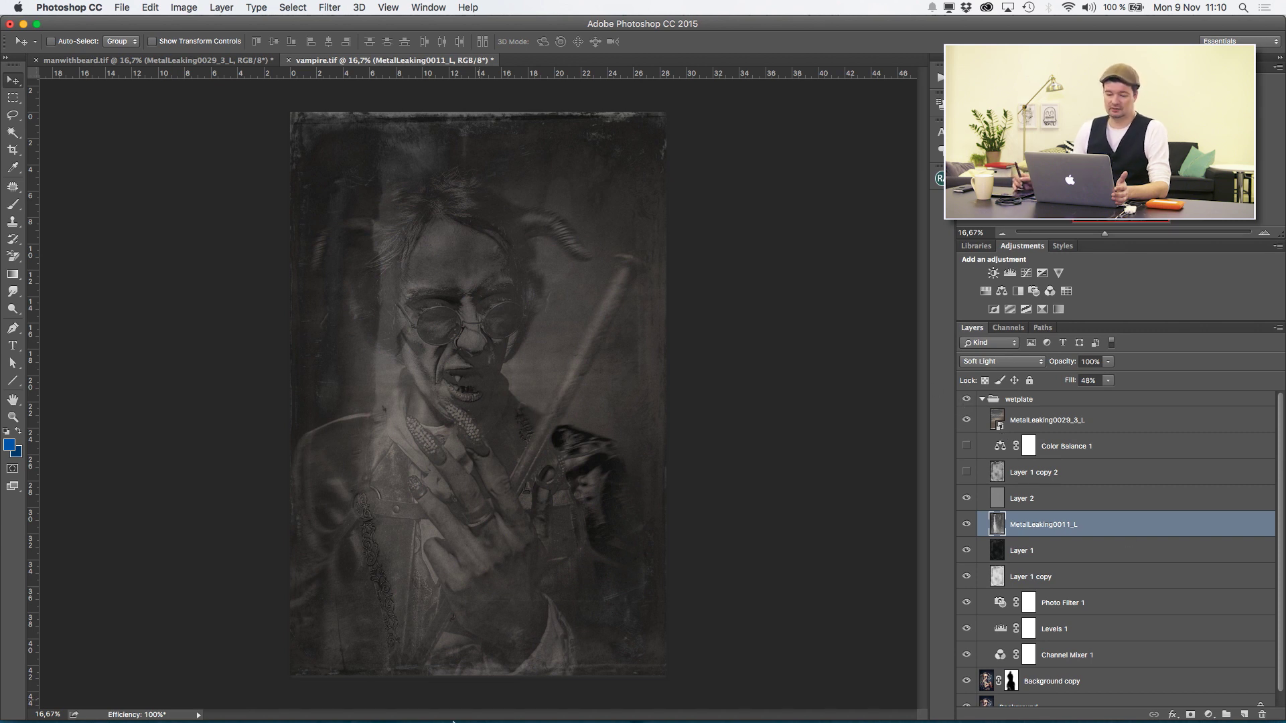
{"action": "mouse_move", "coordinate": [462, 721]}
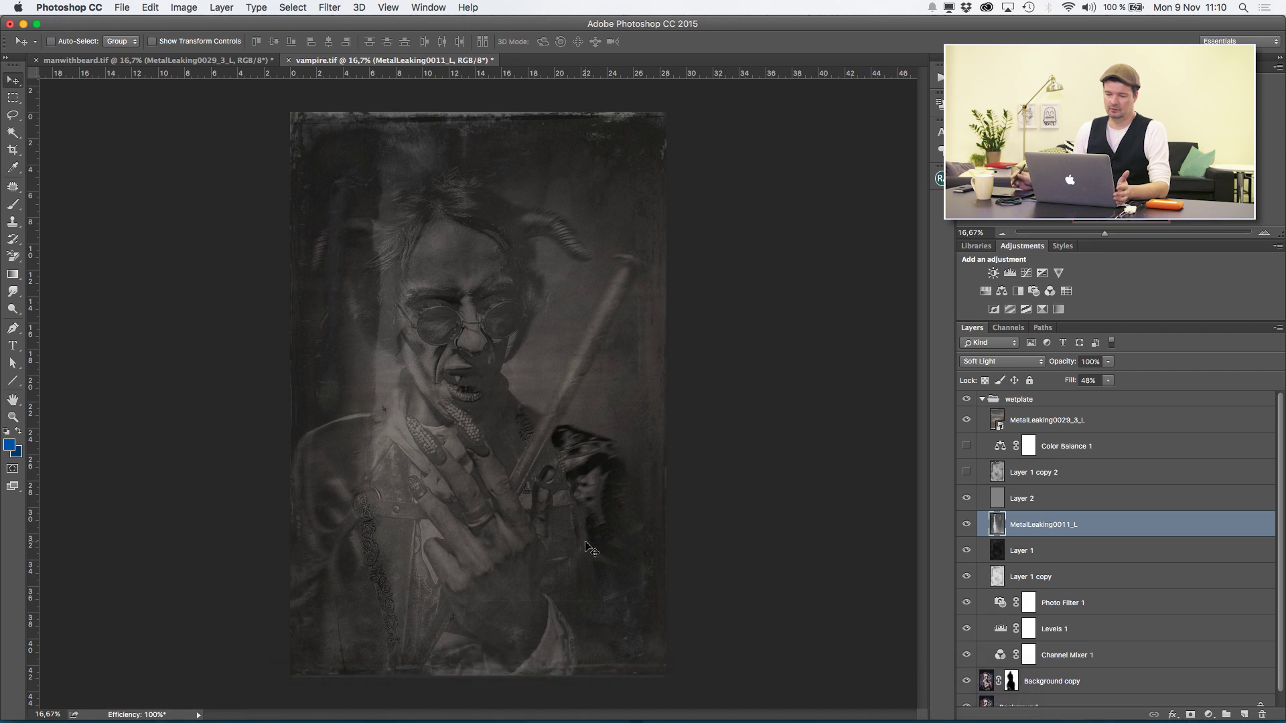